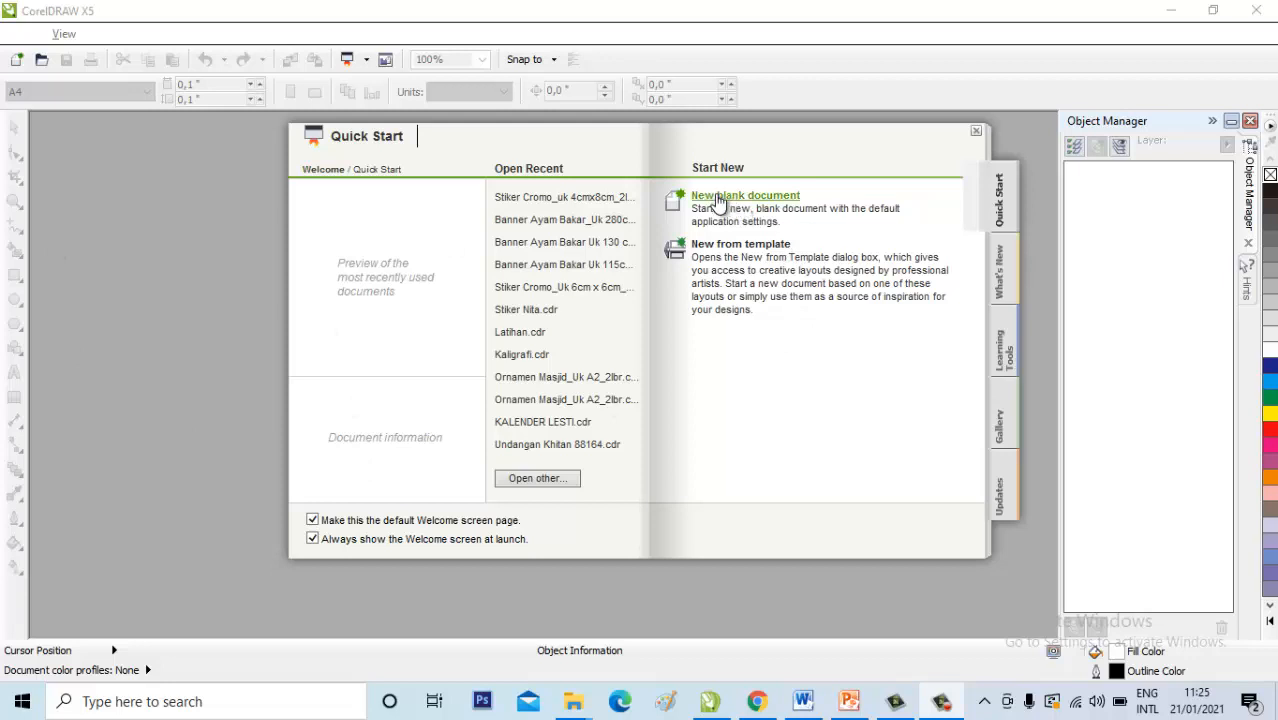
# Create a new blank document named Latihan 2 with A4 size and RGB as the primary color mode.
pyautogui.click(718, 199)
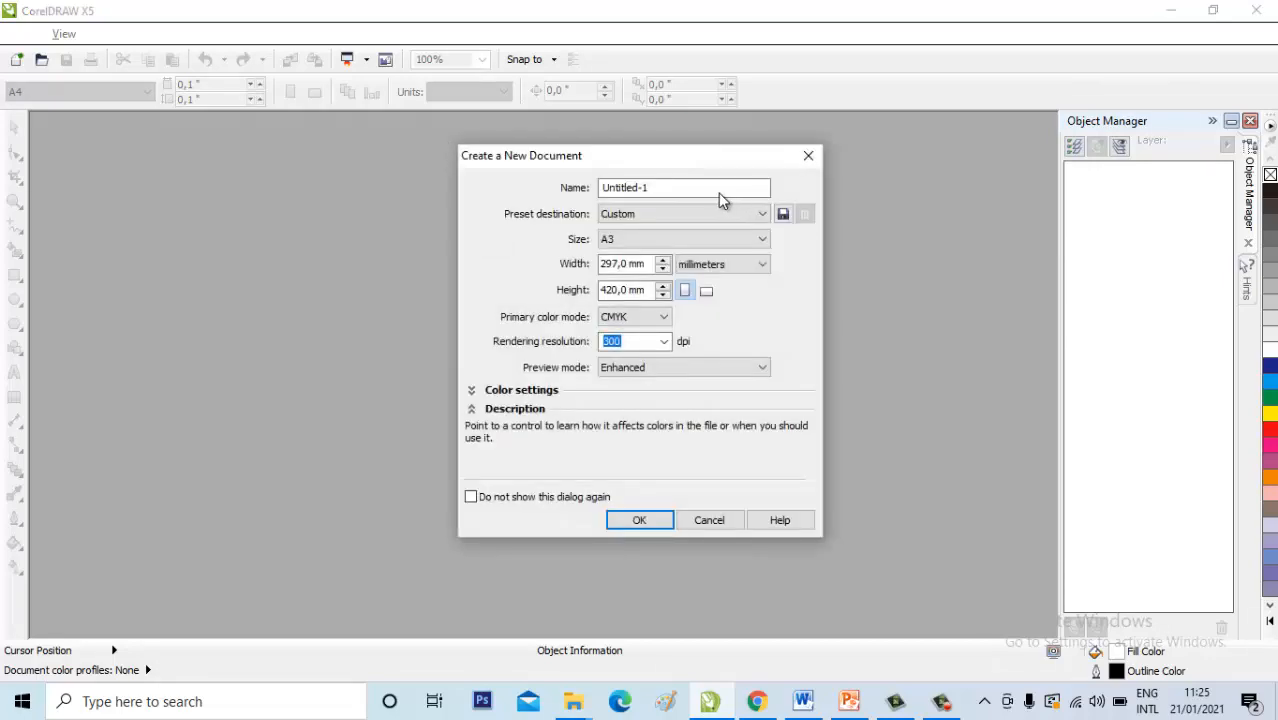
pyautogui.click(652, 188)
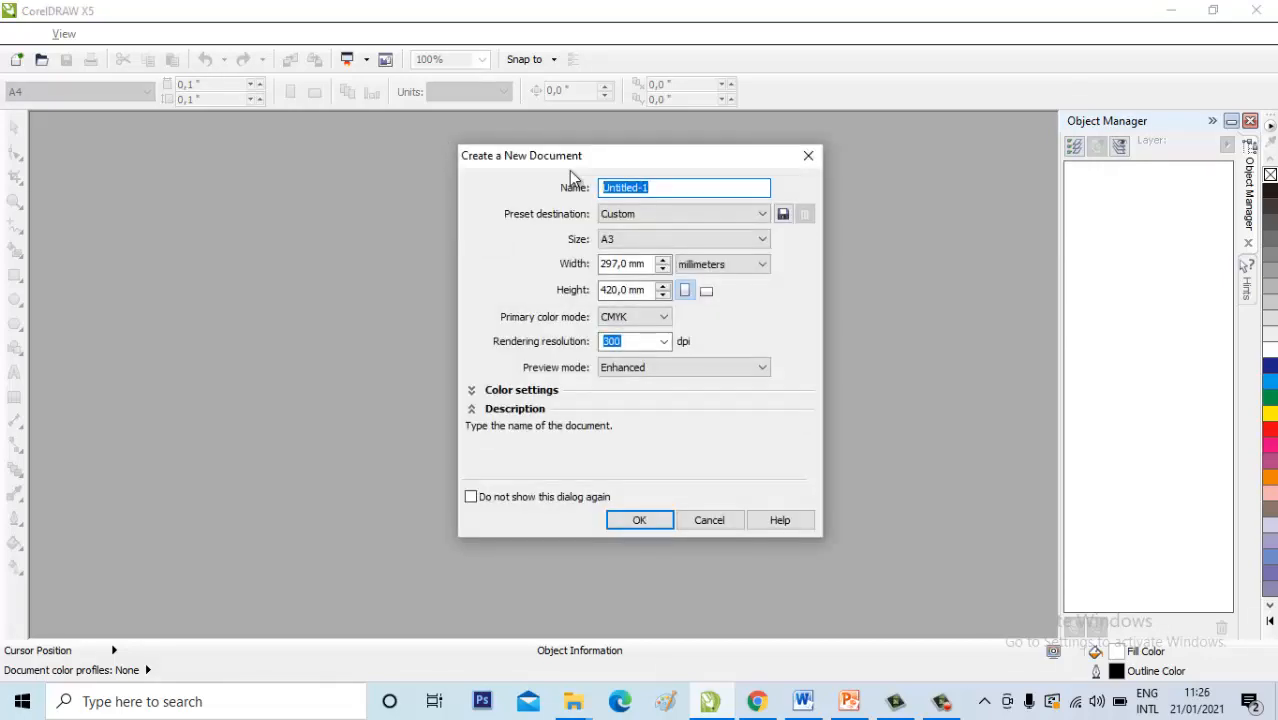
pyautogui.write('Latihan 2')
pyautogui.click(636, 240)
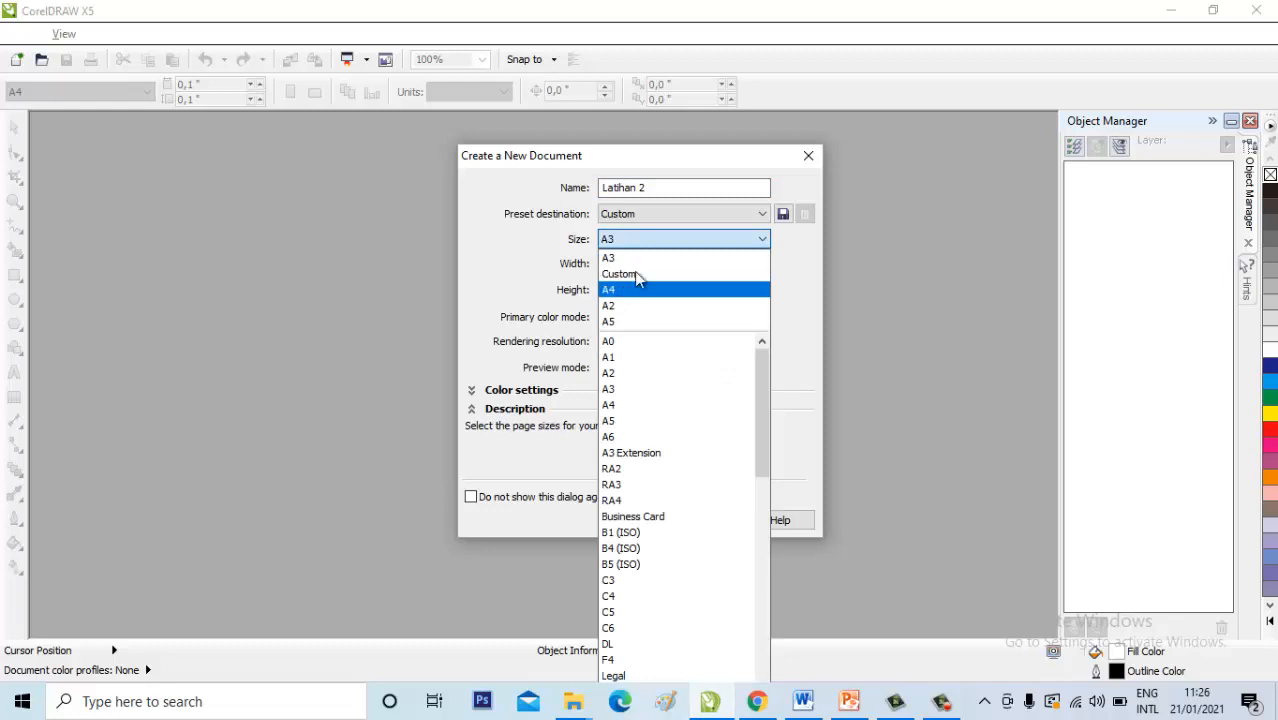
pyautogui.click(630, 289)
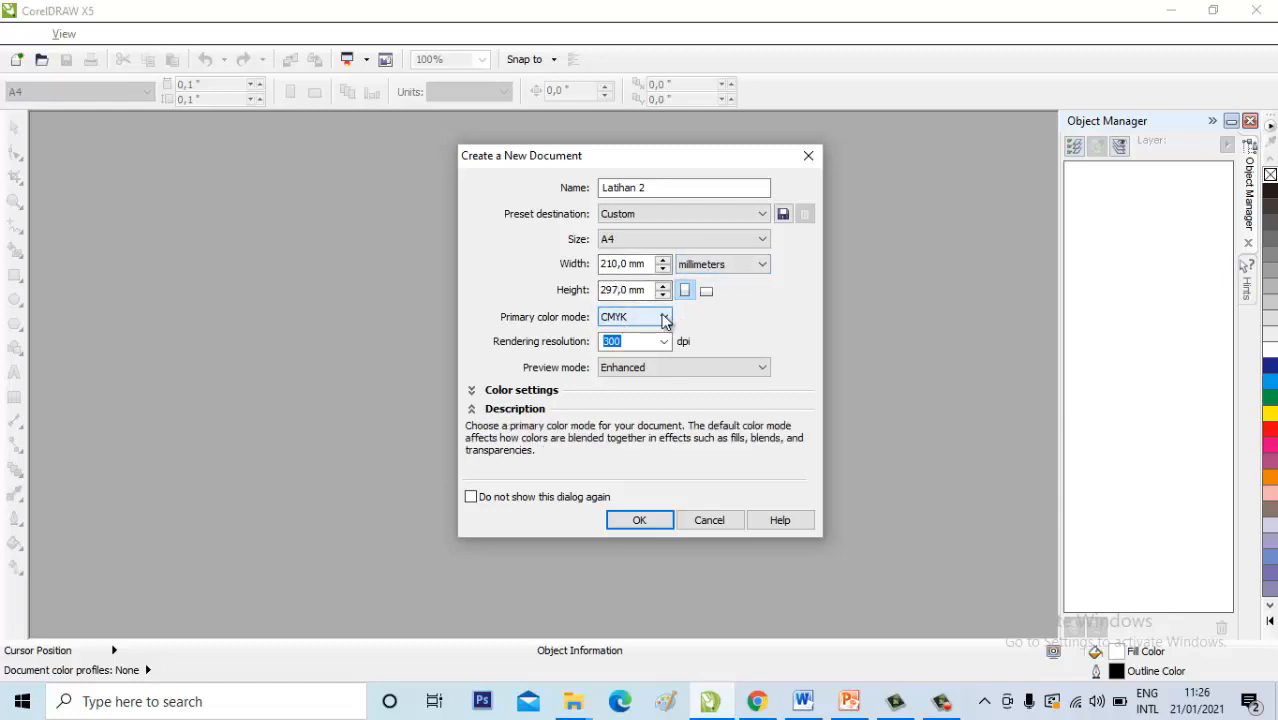
pyautogui.click(664, 318)
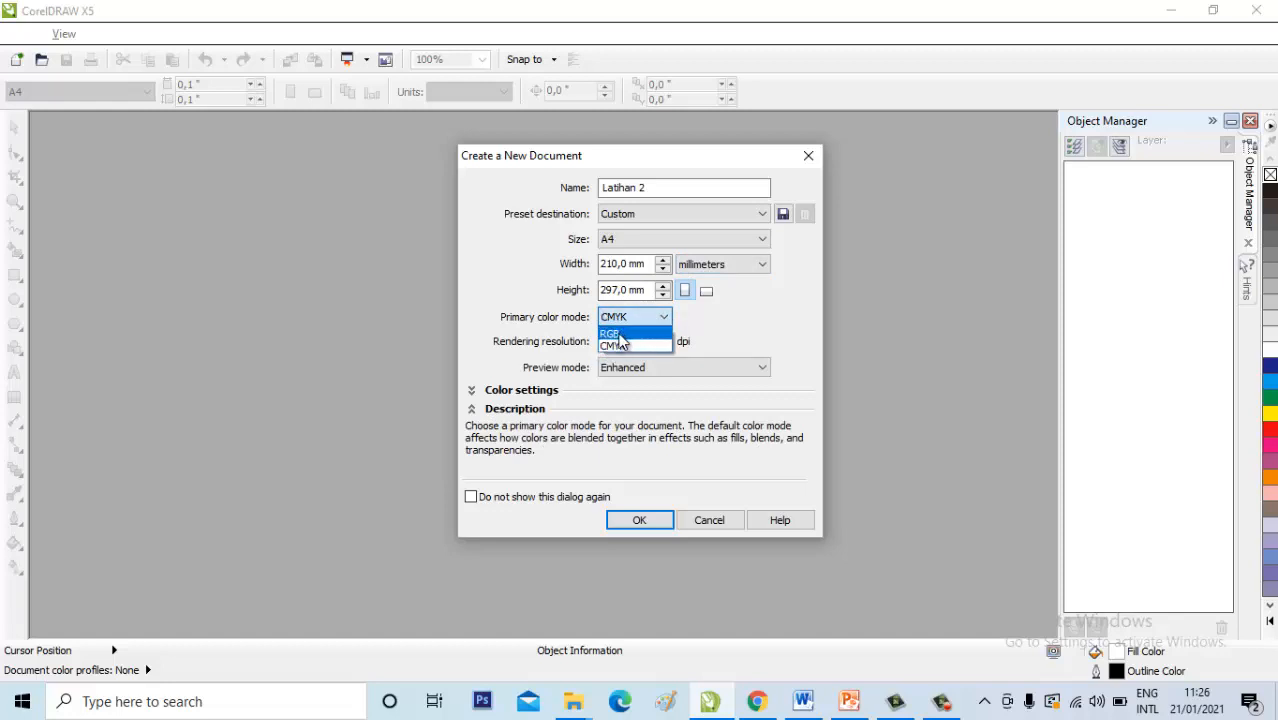
pyautogui.click(613, 341)
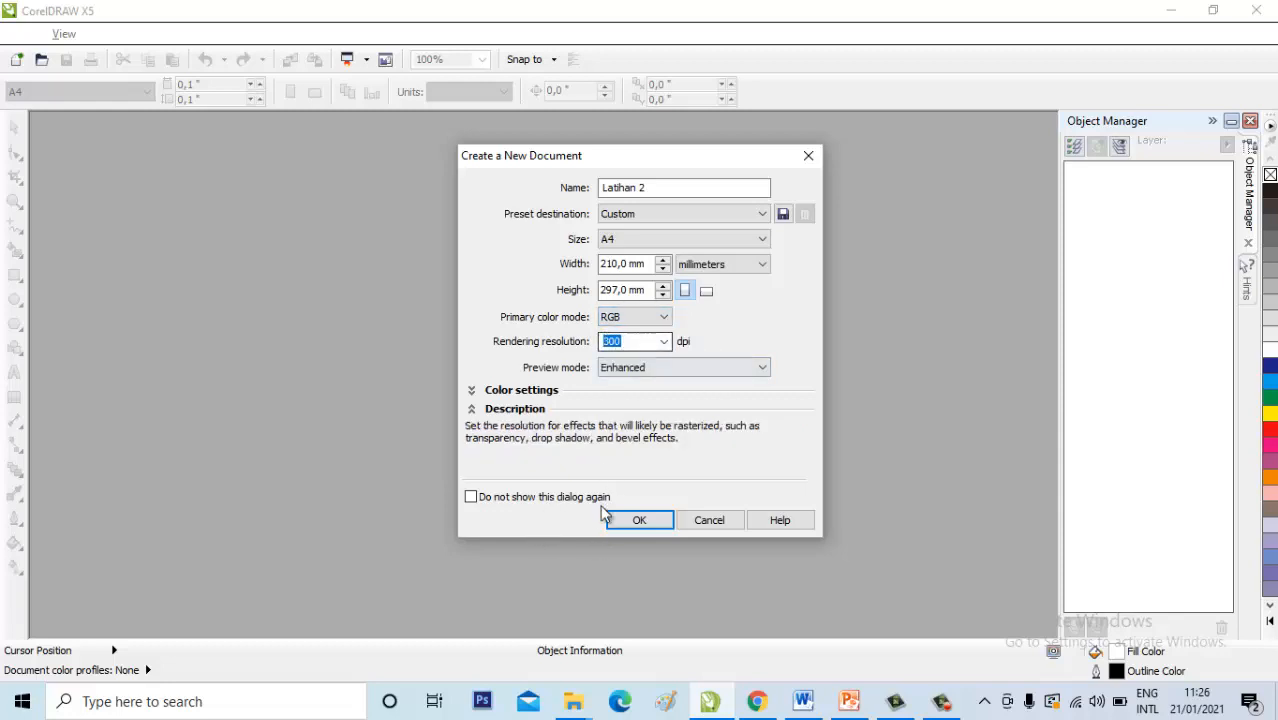
pyautogui.click(623, 528)
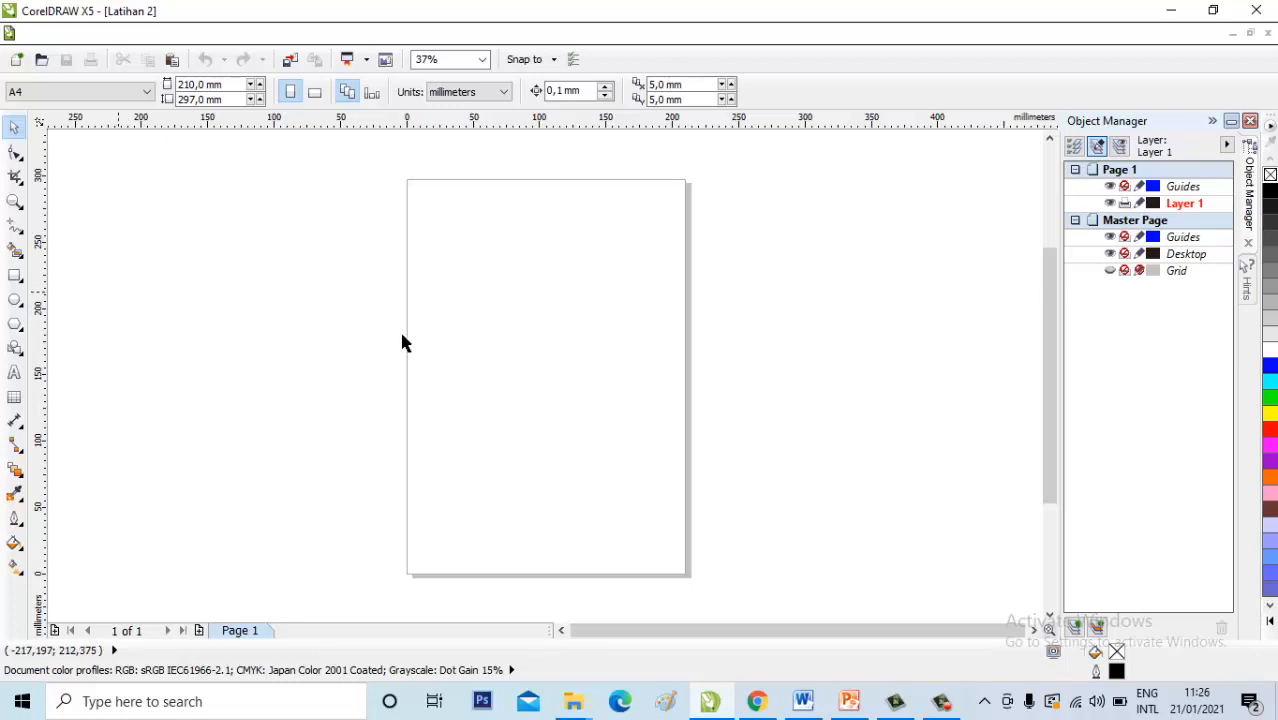
# Draw a square about 90 mm wide in the upper half of the page.
pyautogui.click(16, 280)
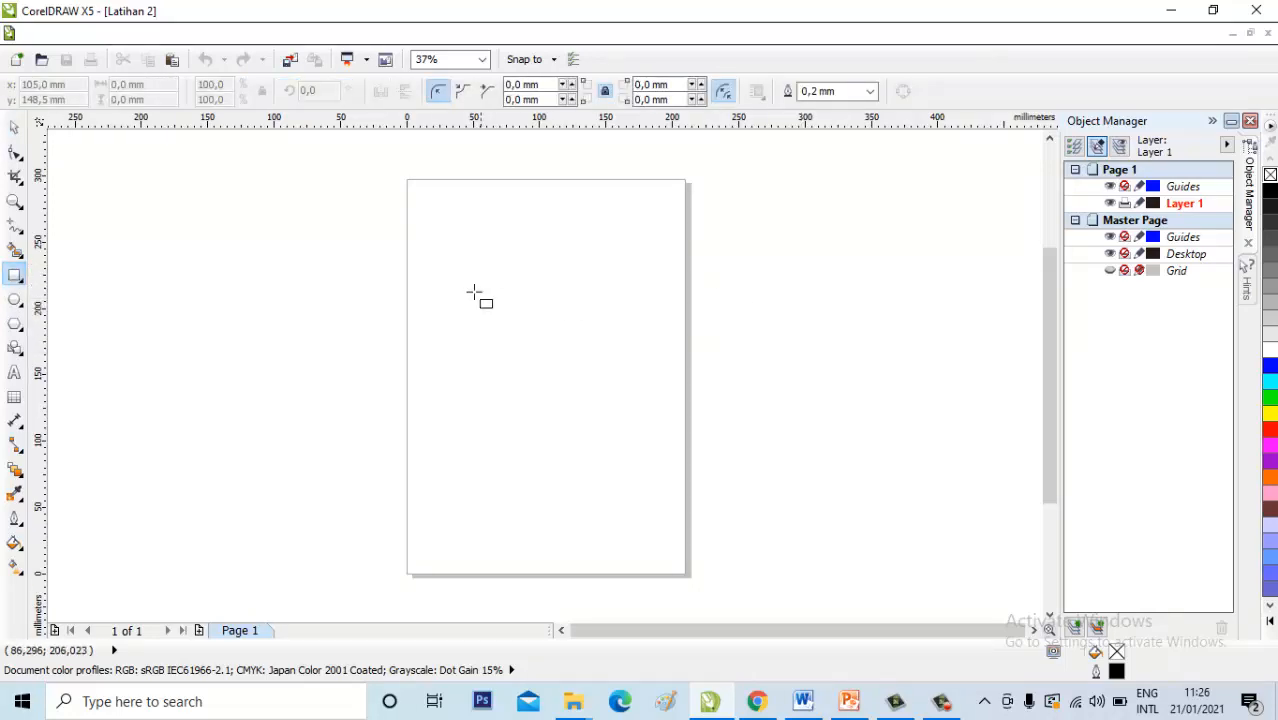
pyautogui.moveTo(471, 245); pyautogui.dragTo(590, 364)
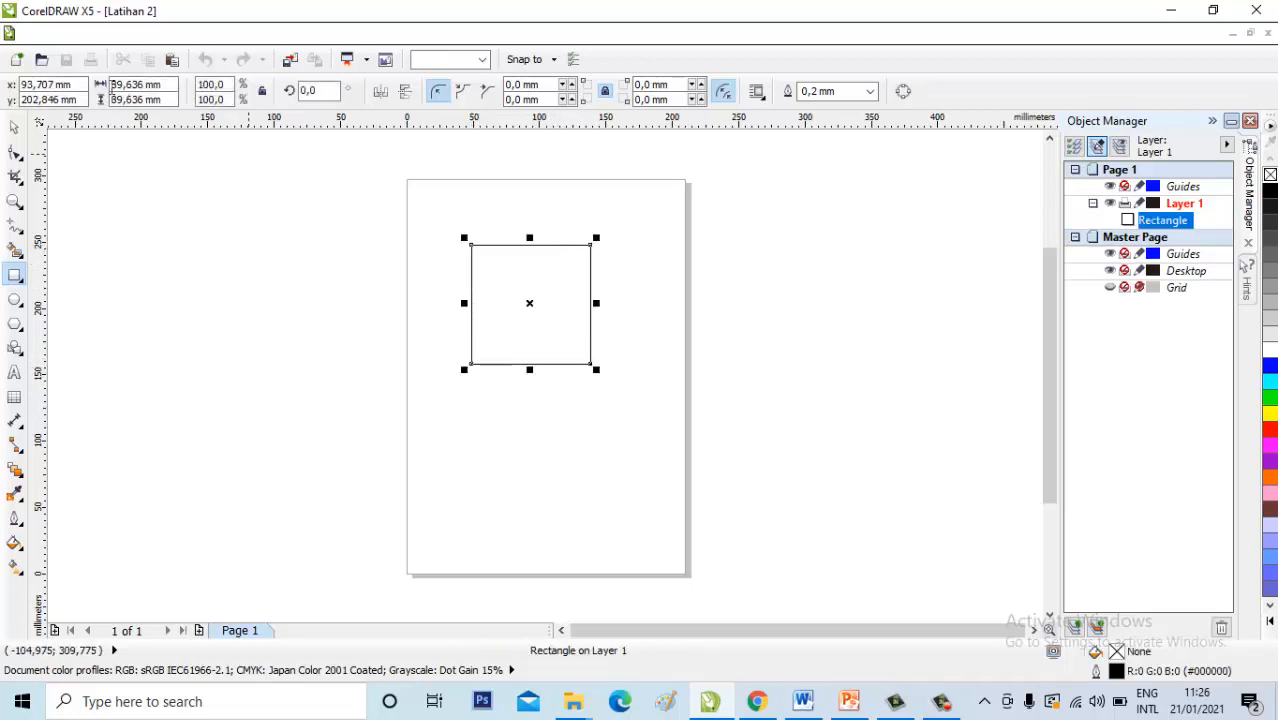
pyautogui.click(12, 131)
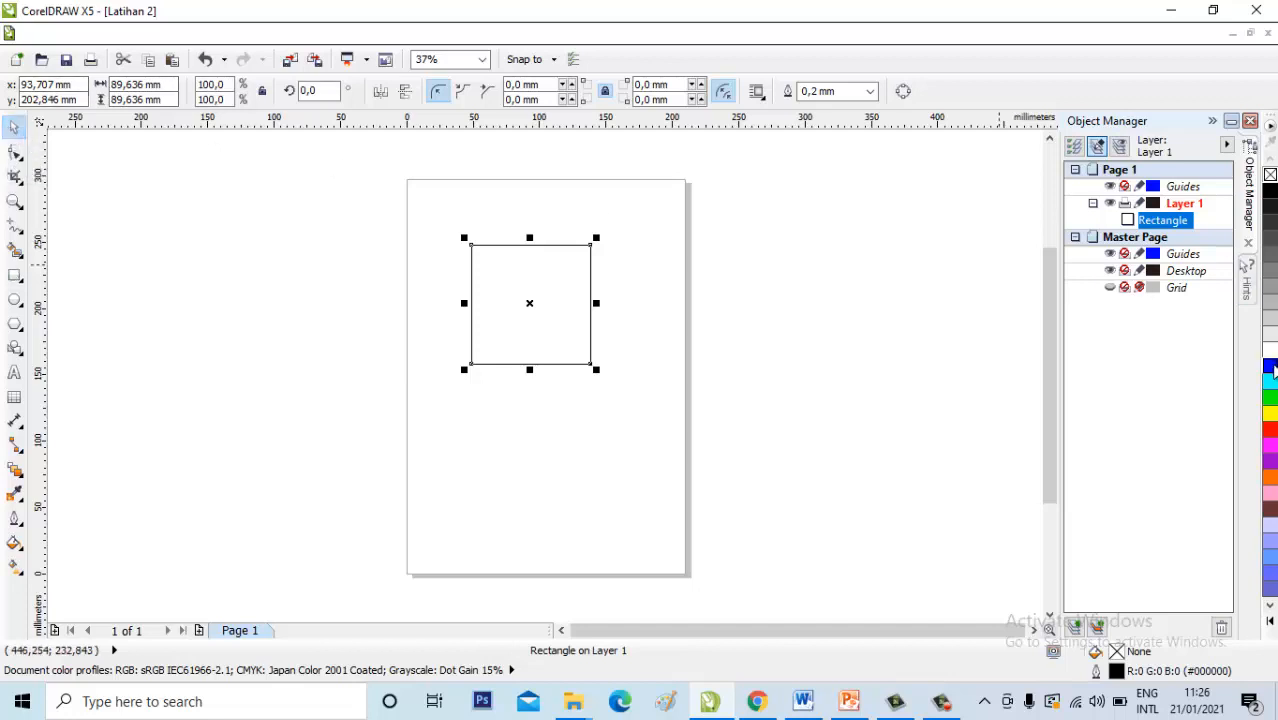
# Fill the square with blue and remove its outline.
pyautogui.moveTo(1268, 365); pyautogui.dragTo(522, 331)
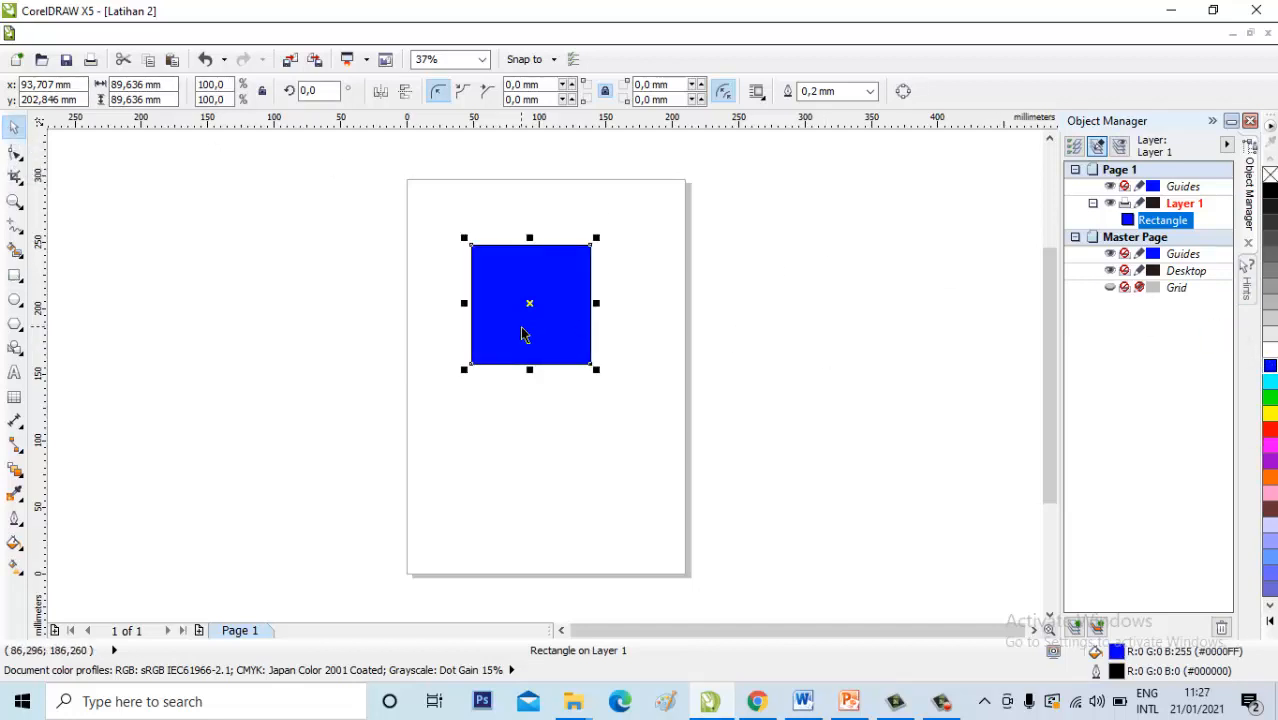
pyautogui.click(619, 303)
pyautogui.click(556, 303)
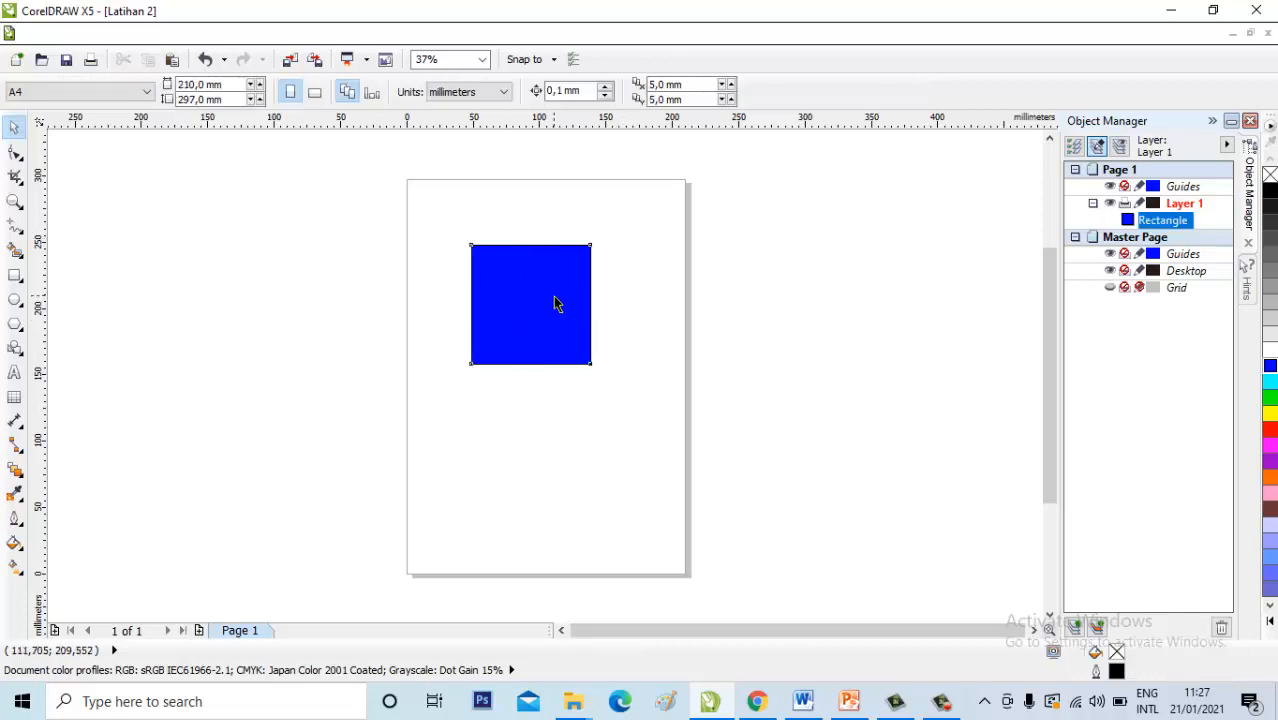
pyautogui.rightClick(1270, 174)
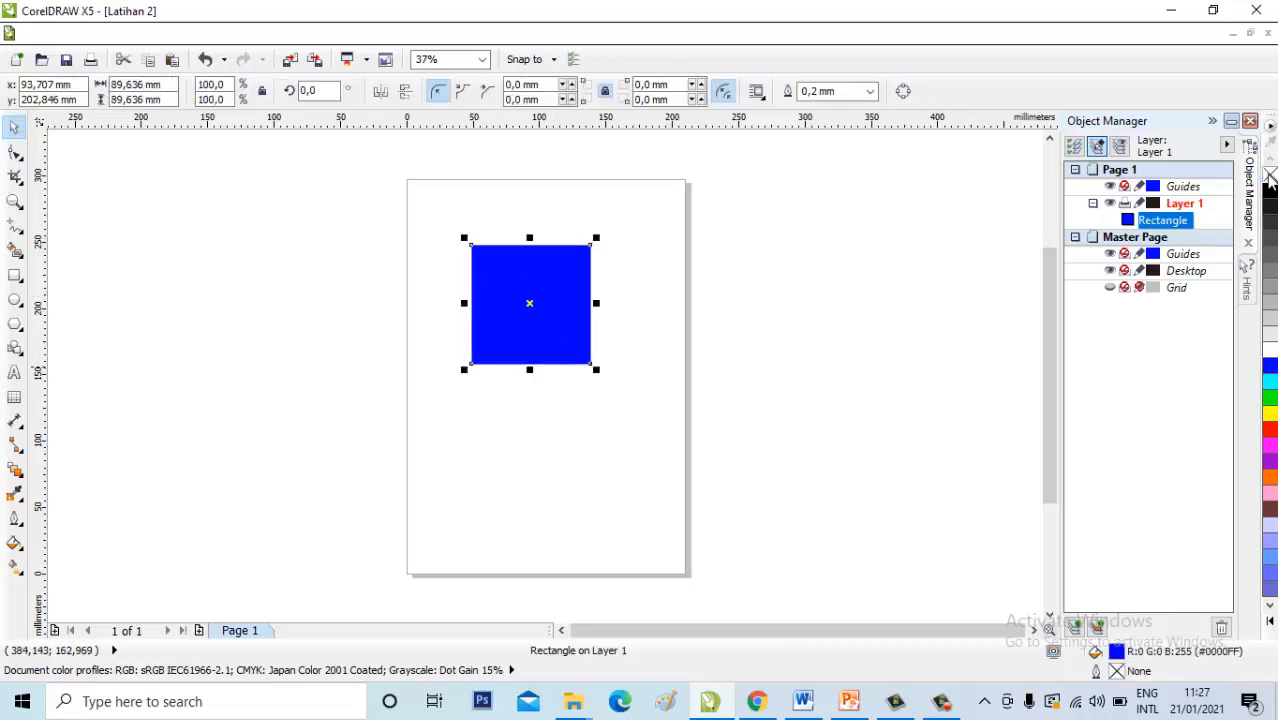
pyautogui.click(111, 351)
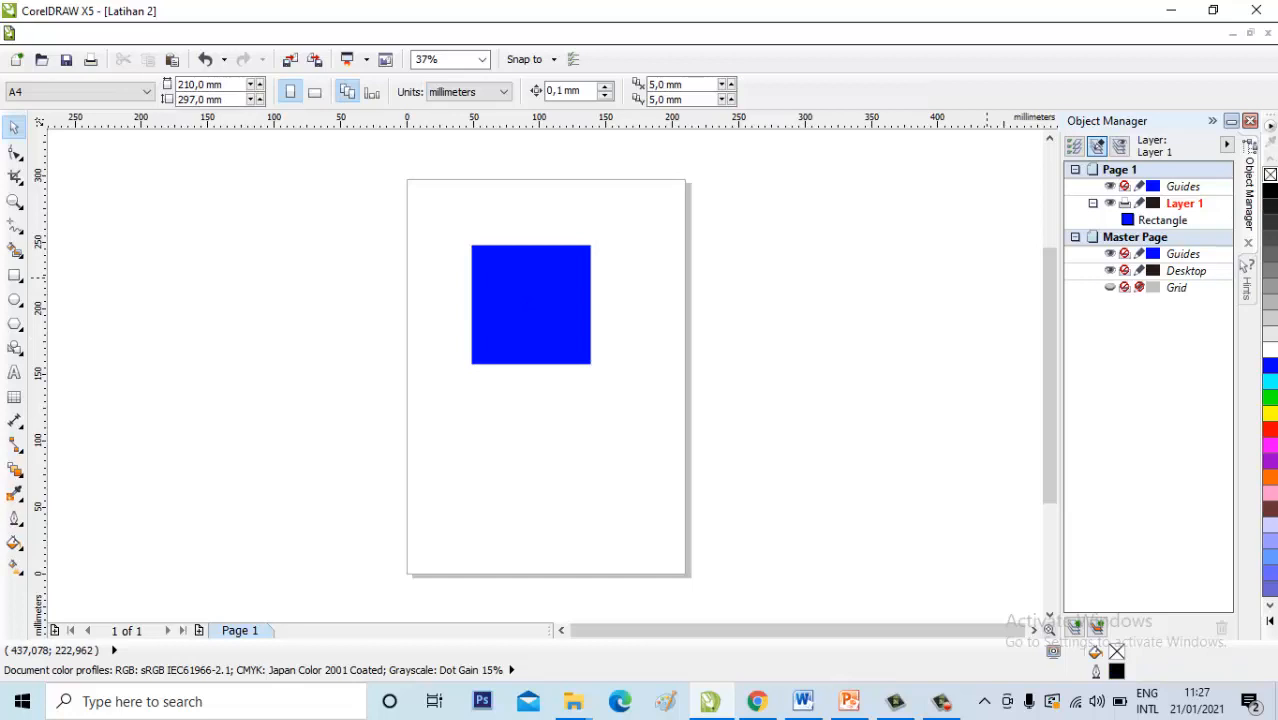
pyautogui.click(1271, 368)
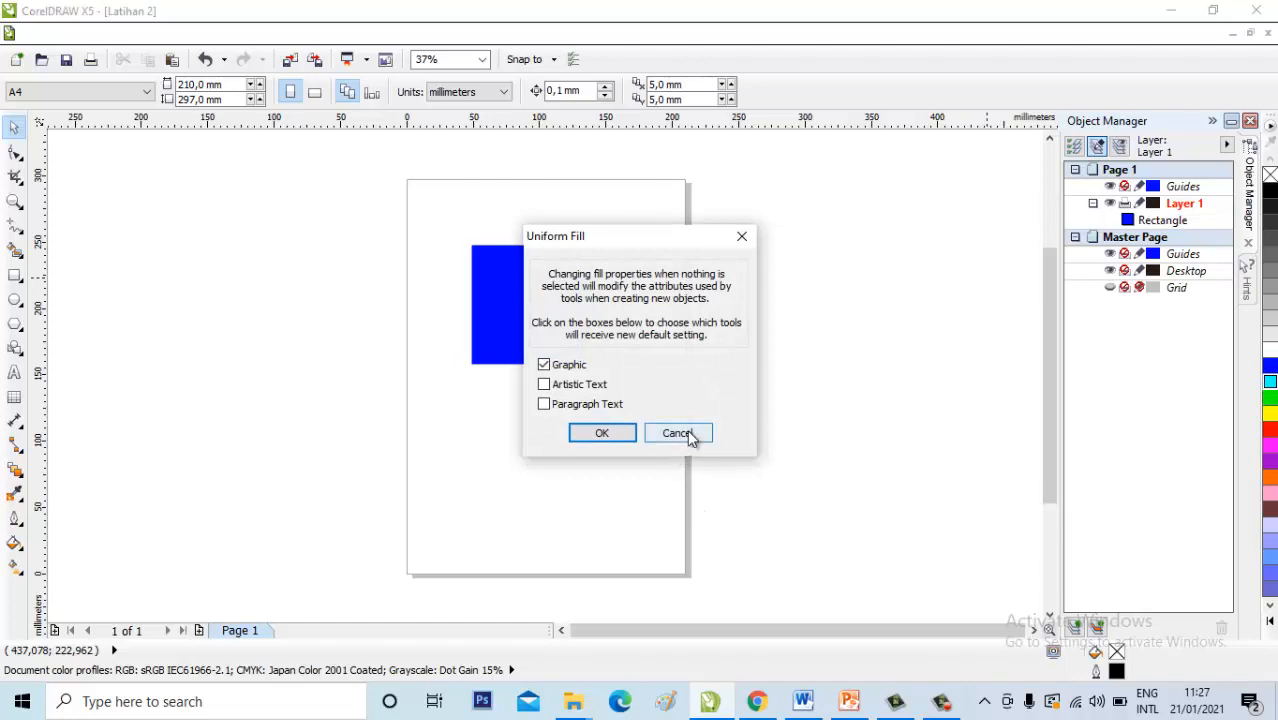
pyautogui.click(677, 432)
# Fill the square with yellow and give it a red outline.
pyautogui.click(573, 322)
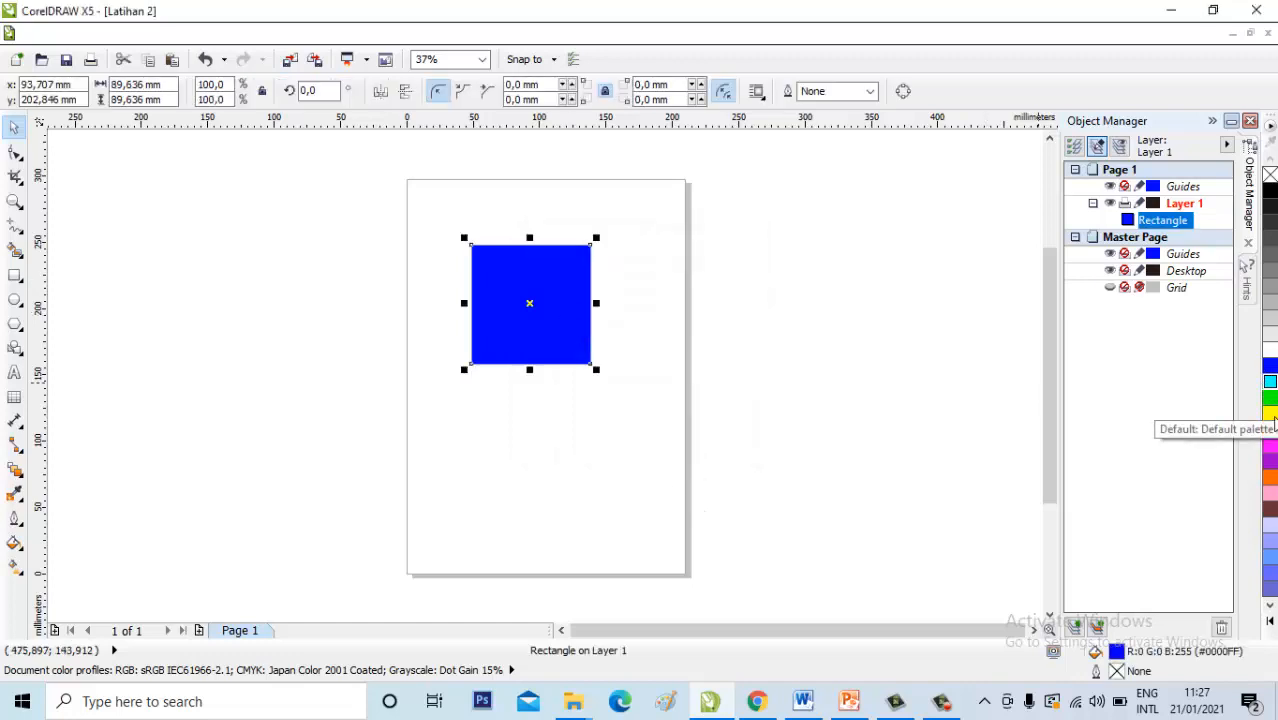
pyautogui.click(1269, 412)
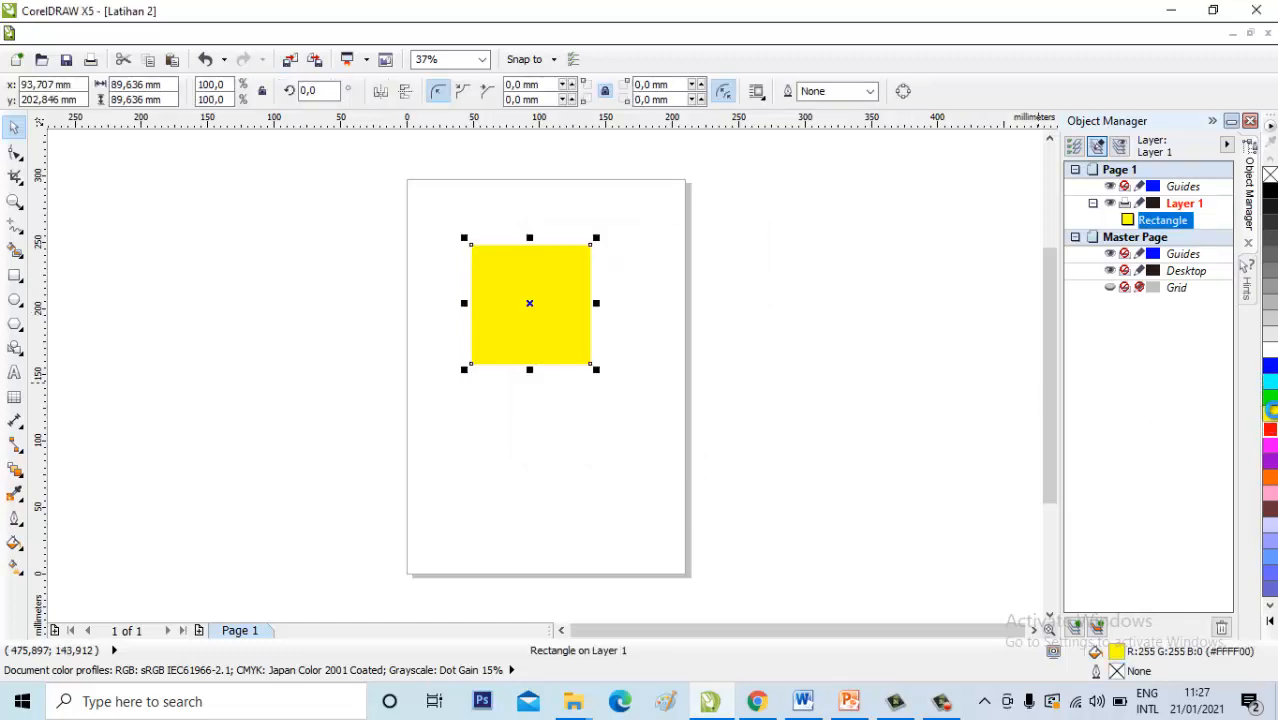
pyautogui.click(1270, 429)
pyautogui.click(1271, 414)
pyautogui.rightClick(1270, 430)
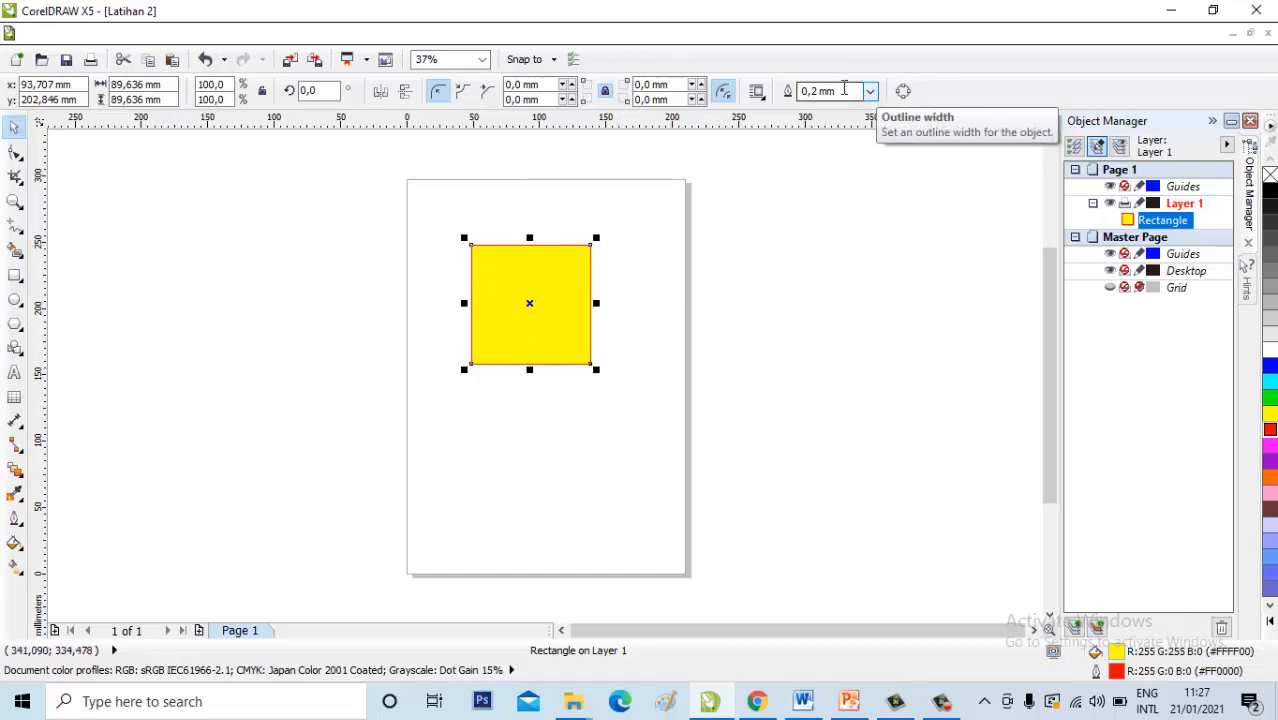
# Try the Hairline and 1.0 mm outline widths on the yellow square.
pyautogui.click(869, 91)
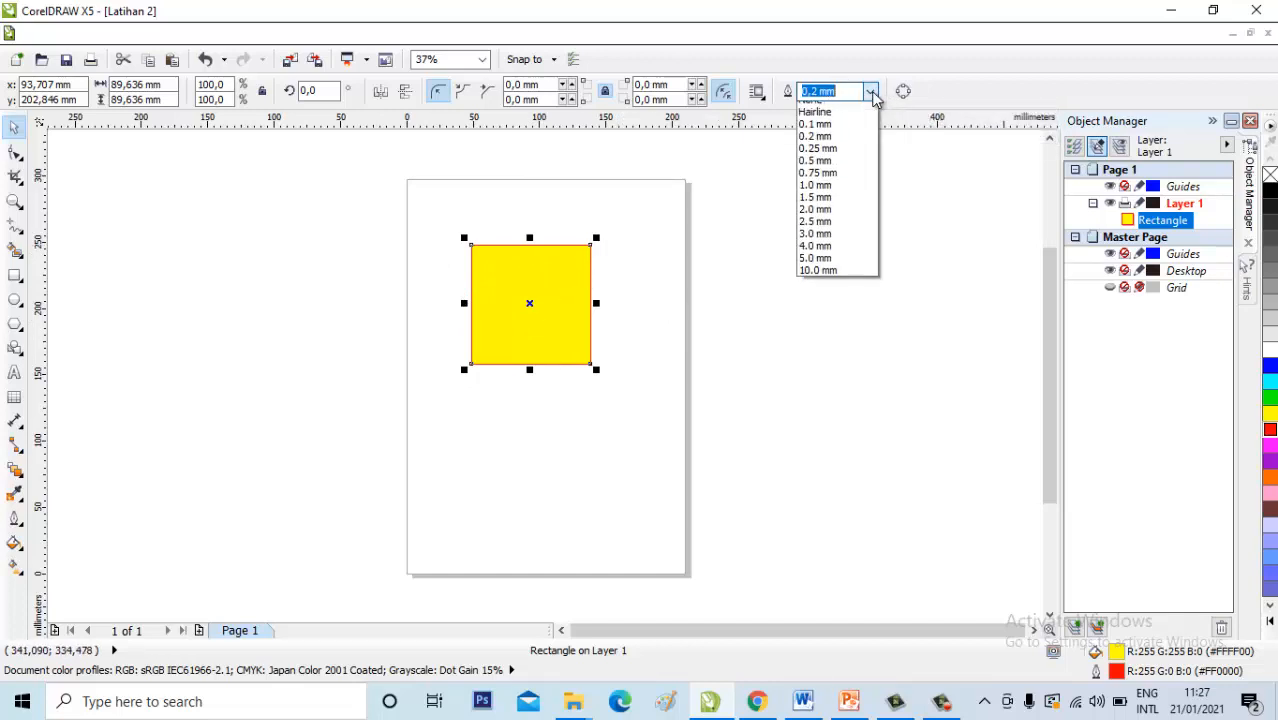
pyautogui.click(816, 122)
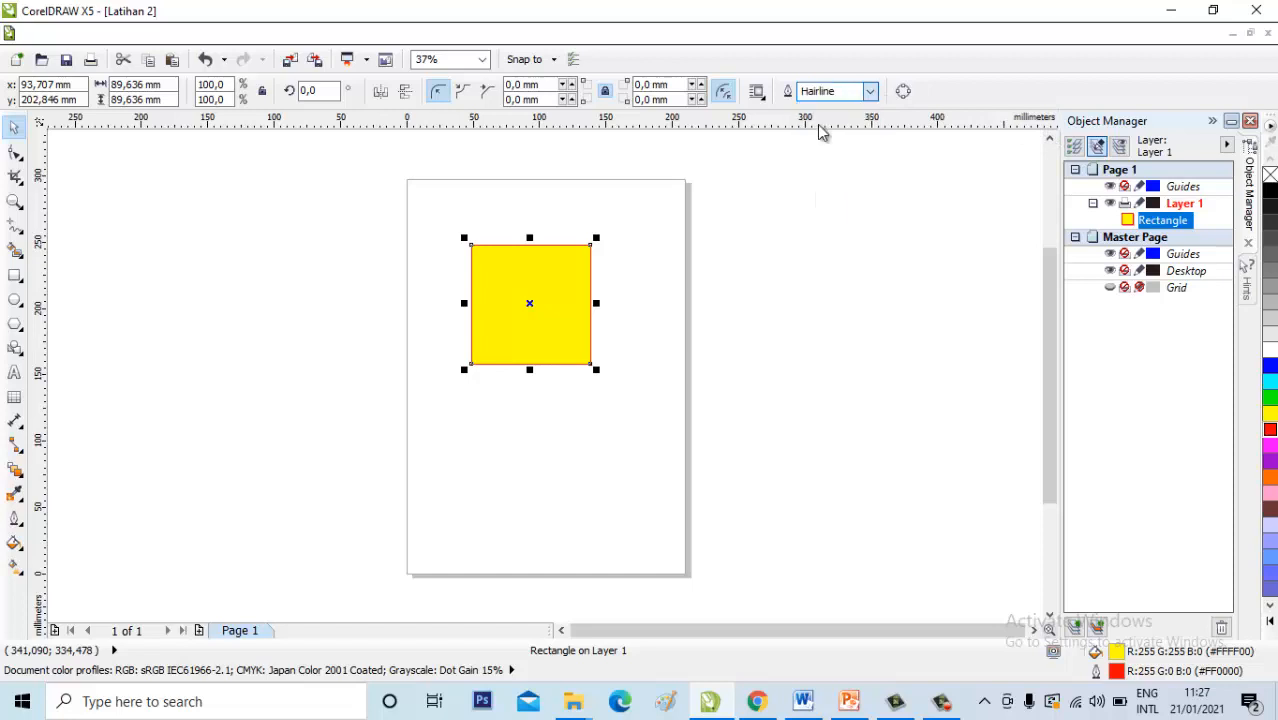
pyautogui.click(870, 92)
pyautogui.click(815, 195)
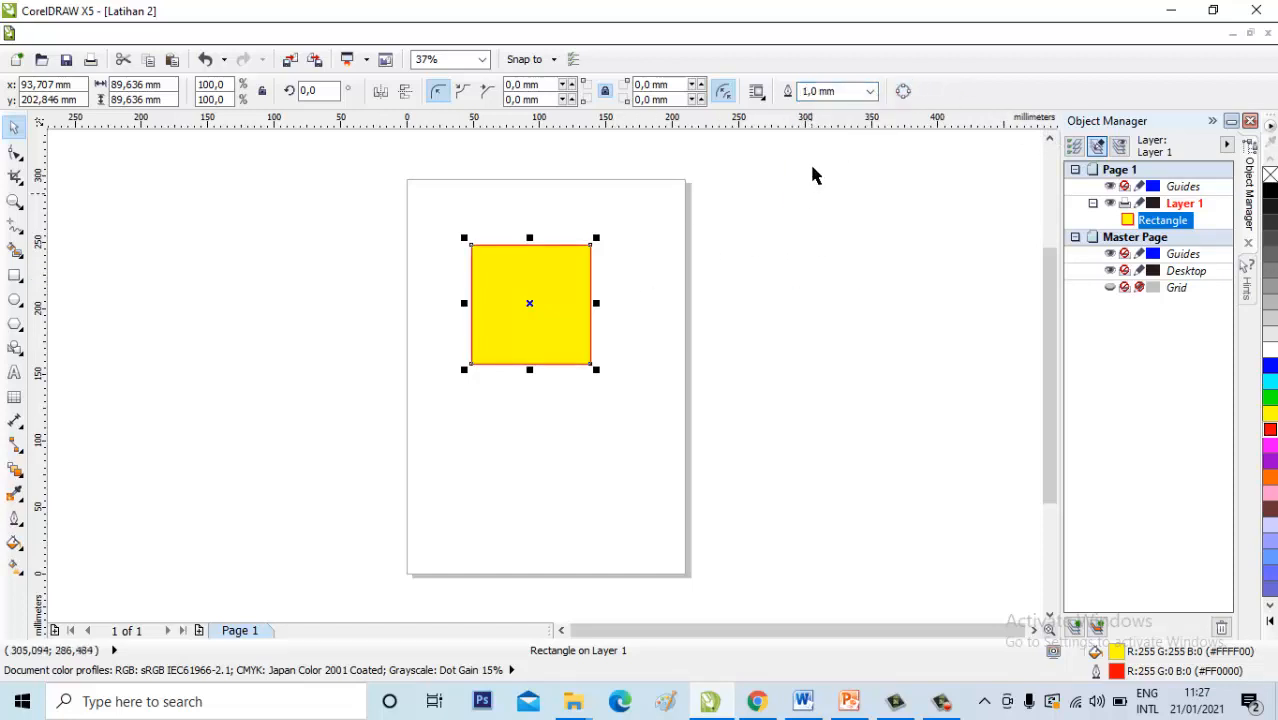
# Thicken the square's red outline to 1.5 mm and then to 4.0 mm.
pyautogui.scroll(4, 583, 318)
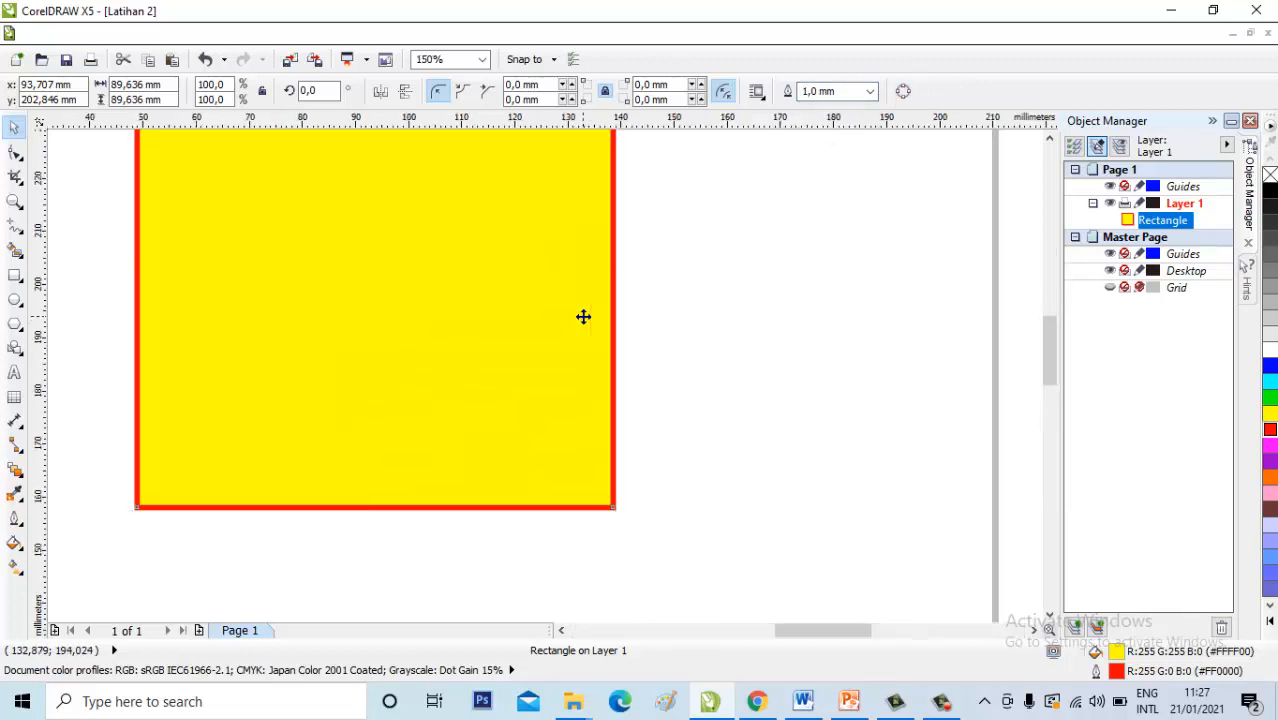
pyautogui.click(871, 99)
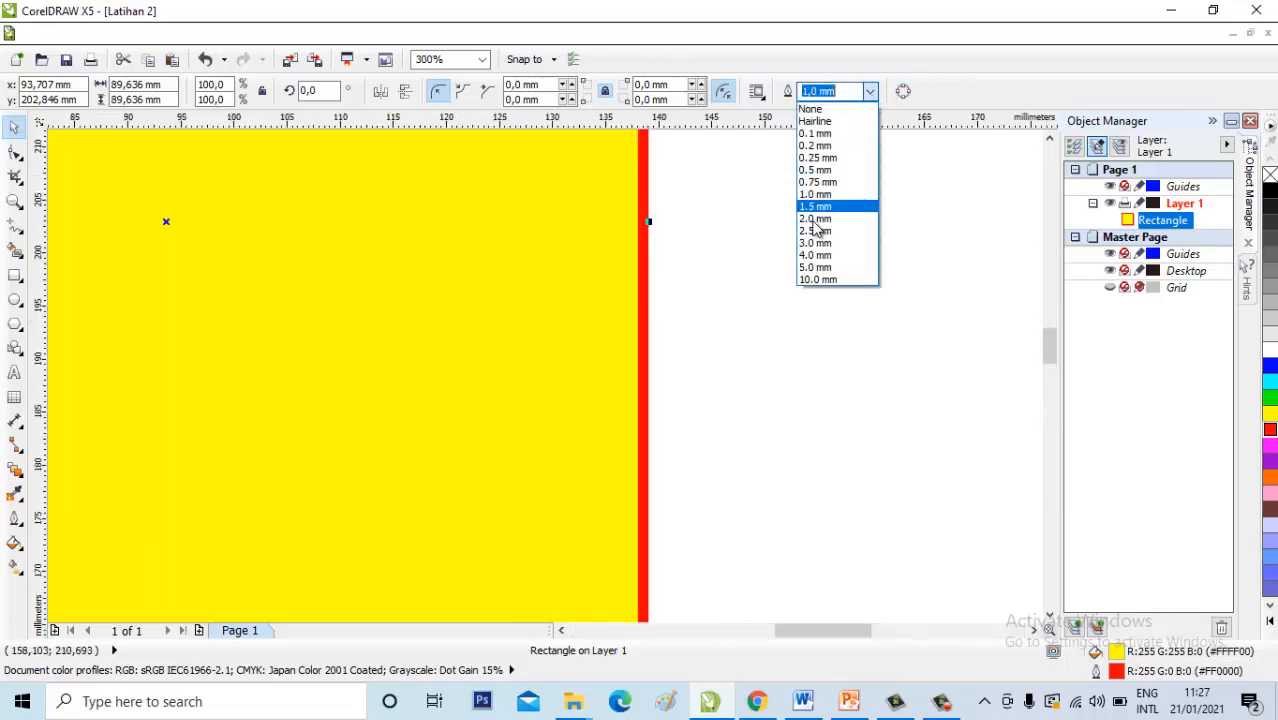
pyautogui.click(813, 215)
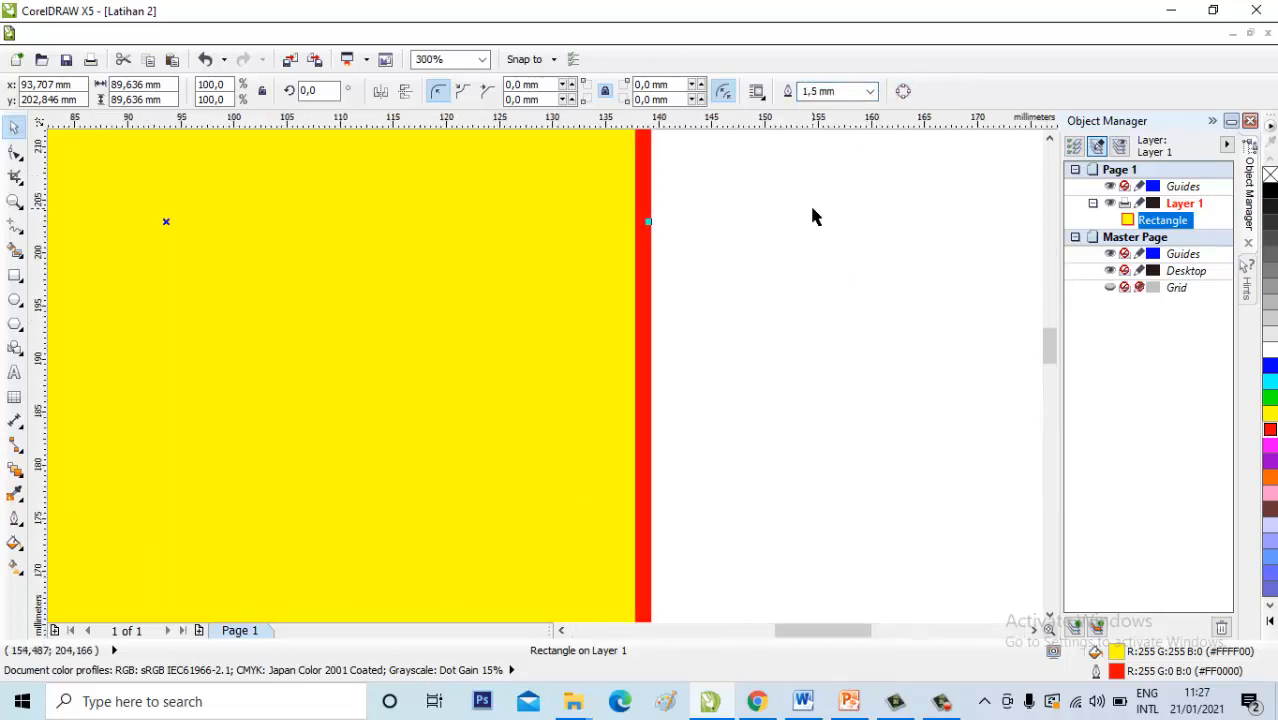
pyautogui.click(871, 91)
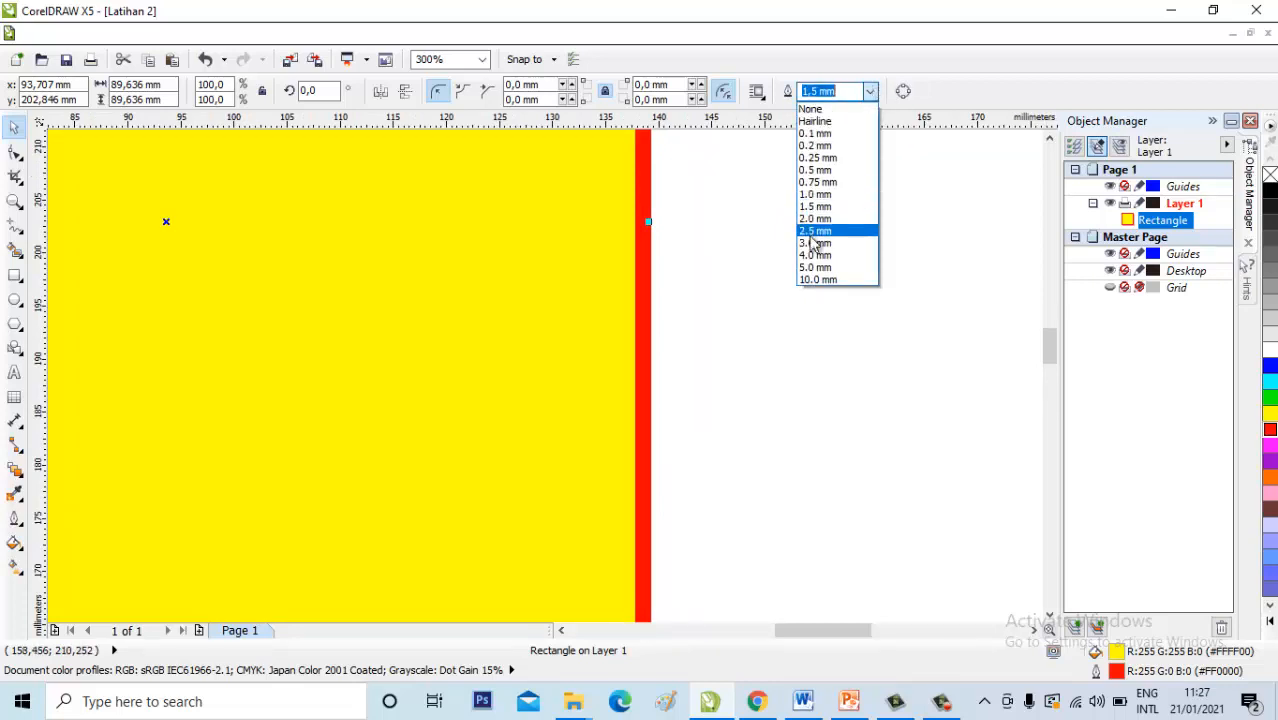
pyautogui.click(811, 267)
pyautogui.scroll(-4, 812, 260)
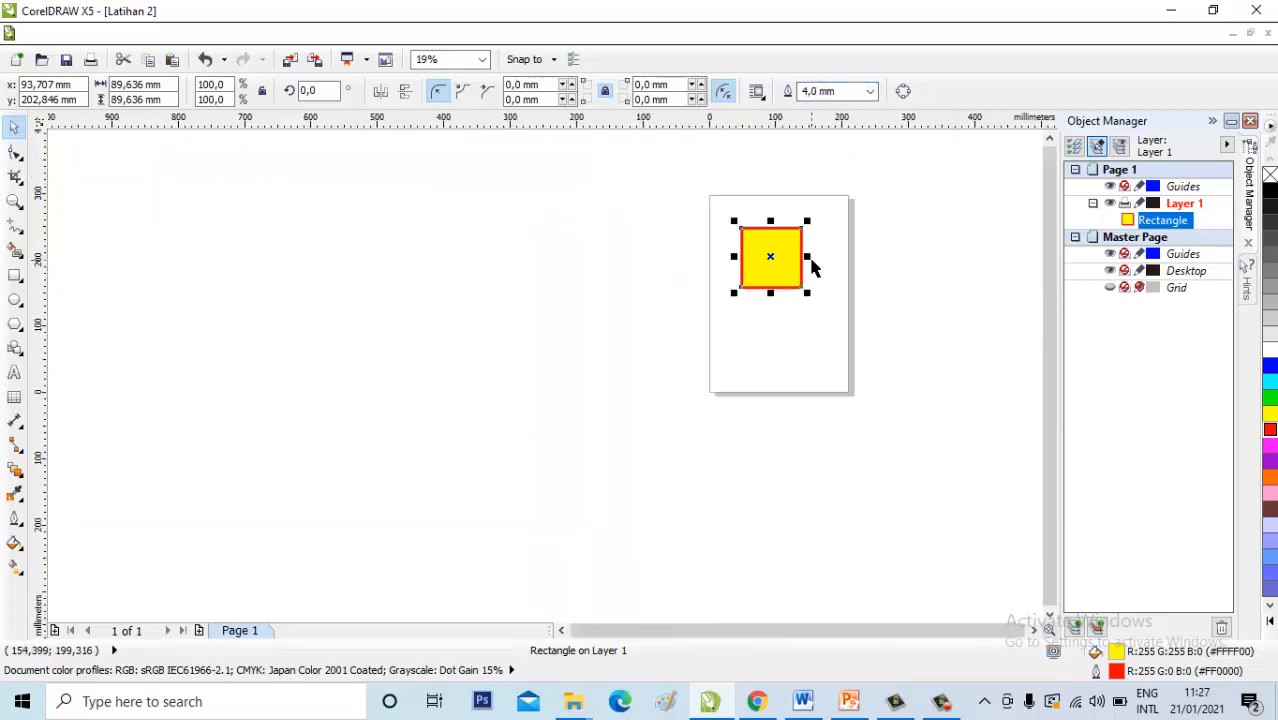
pyautogui.scroll(3, 812, 260)
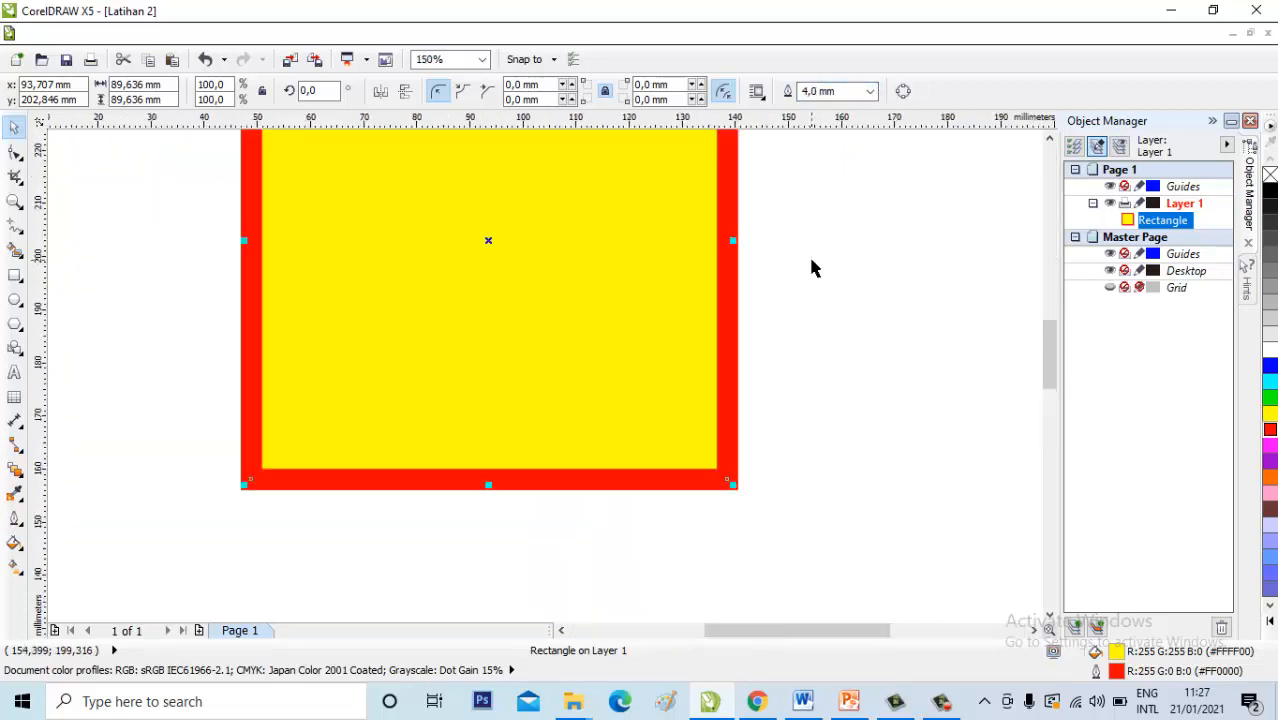
# Set the square's outline width to Hairline.
pyautogui.click(871, 91)
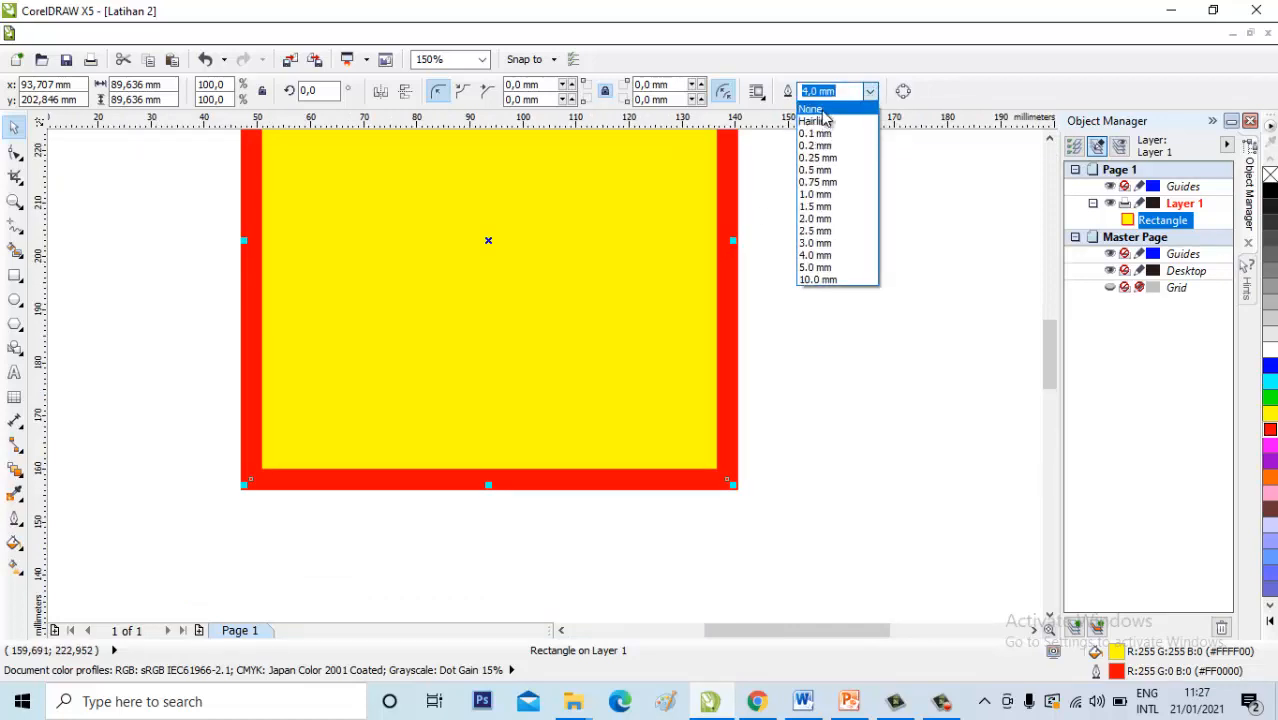
pyautogui.click(818, 121)
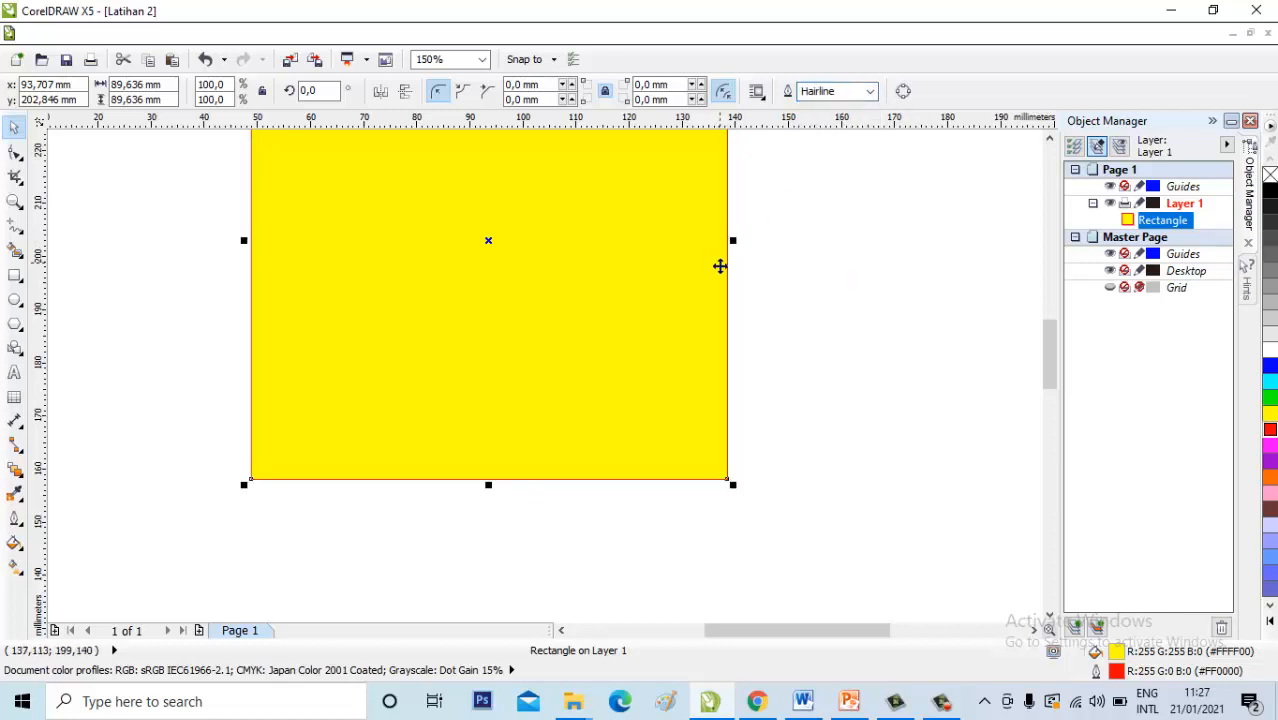
pyautogui.scroll(-2, 716, 268)
pyautogui.scroll(-2, 772, 226)
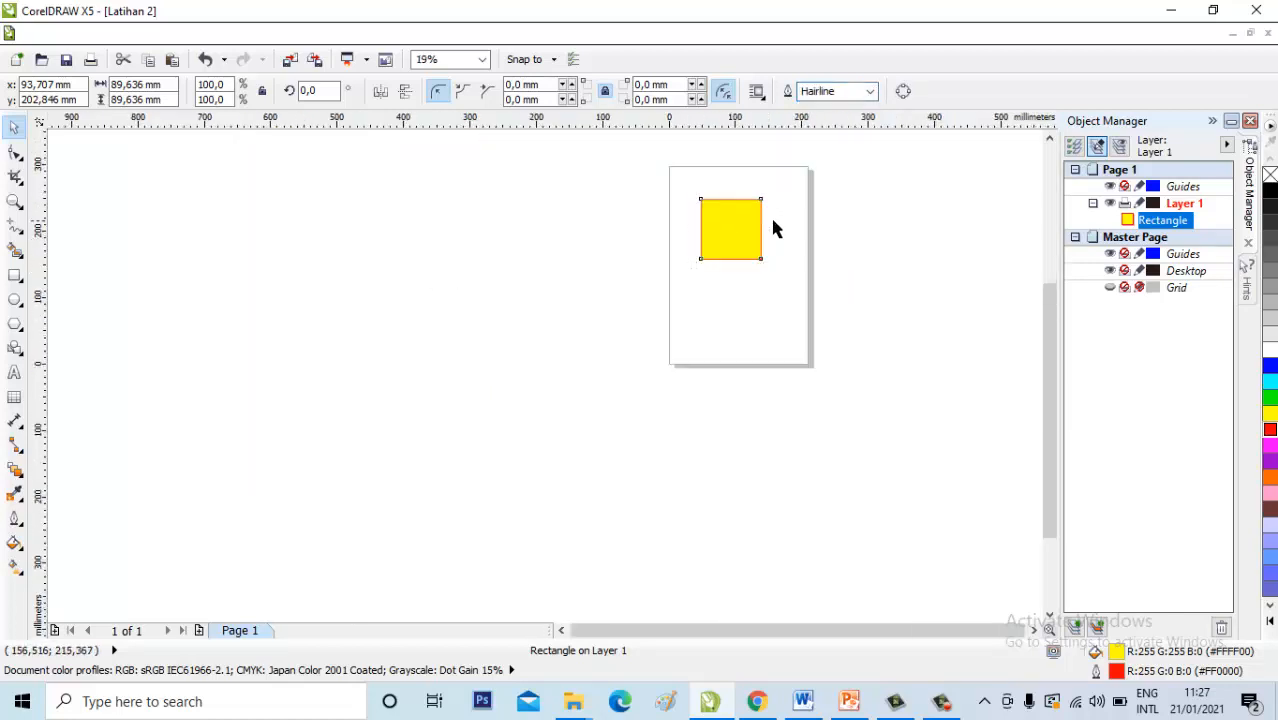
pyautogui.scroll(1, 642, 220)
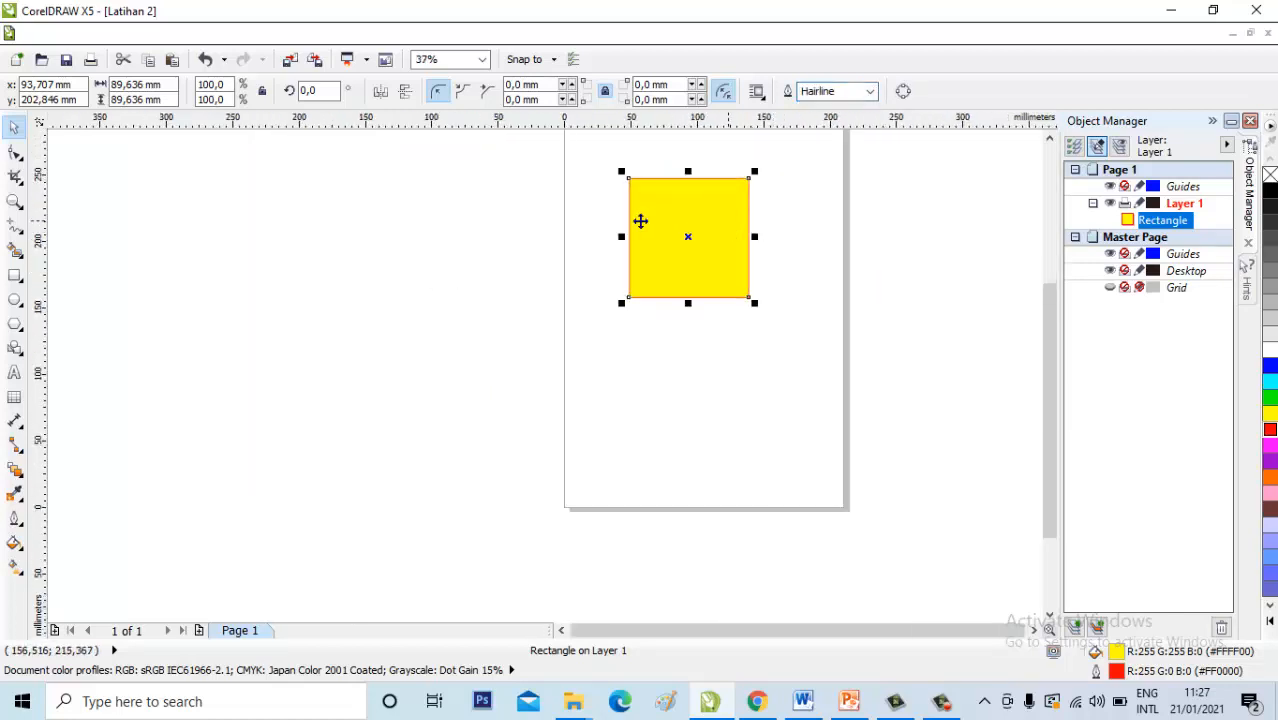
# Set the square's outline width to 0.25 mm and move the square slightly down and to the right on the page.
pyautogui.click(869, 92)
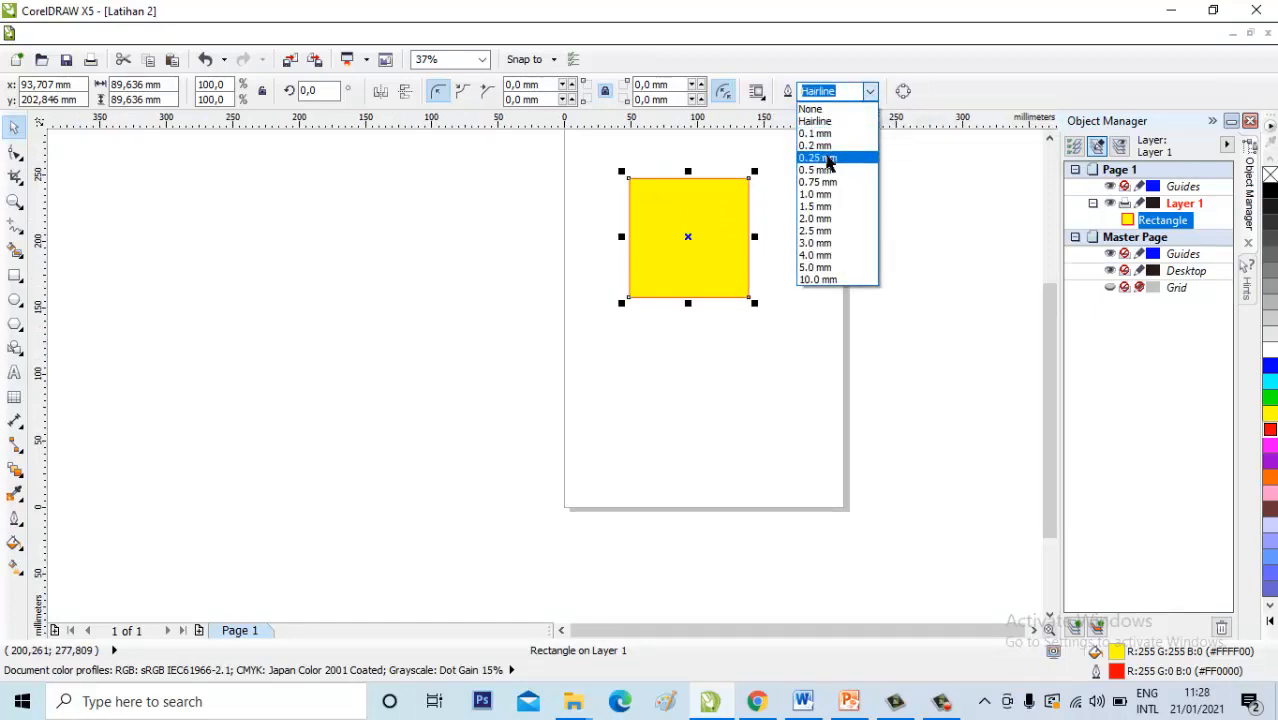
pyautogui.click(826, 160)
pyautogui.moveTo(708, 217); pyautogui.dragTo(727, 250)
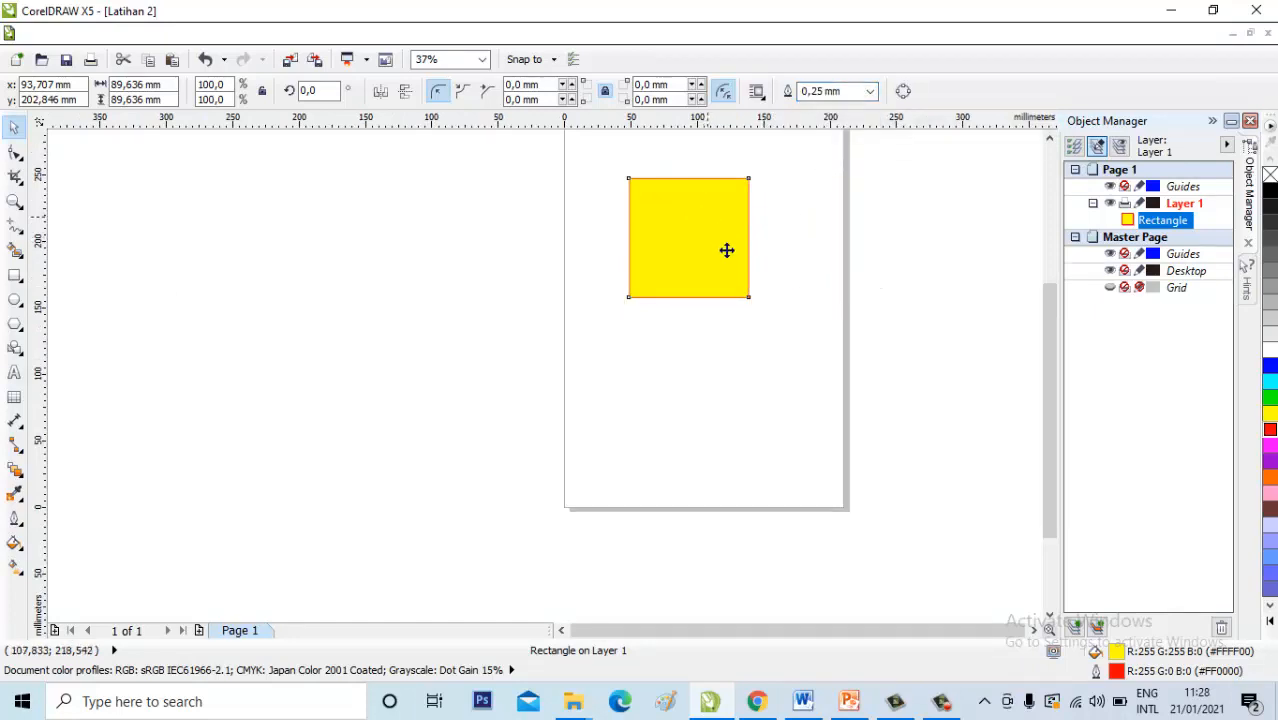
pyautogui.click(224, 290)
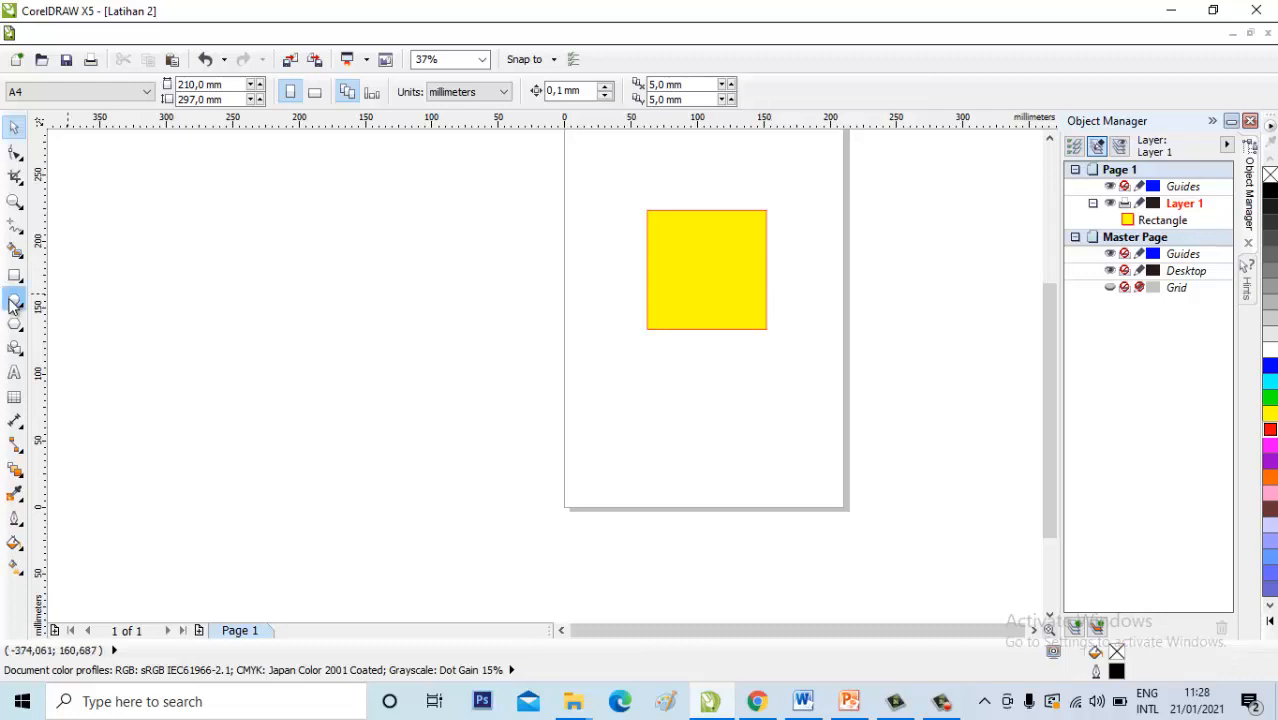
# Draw a circle about 123 mm in diameter below the yellow square and fill it with red.
pyautogui.click(14, 301)
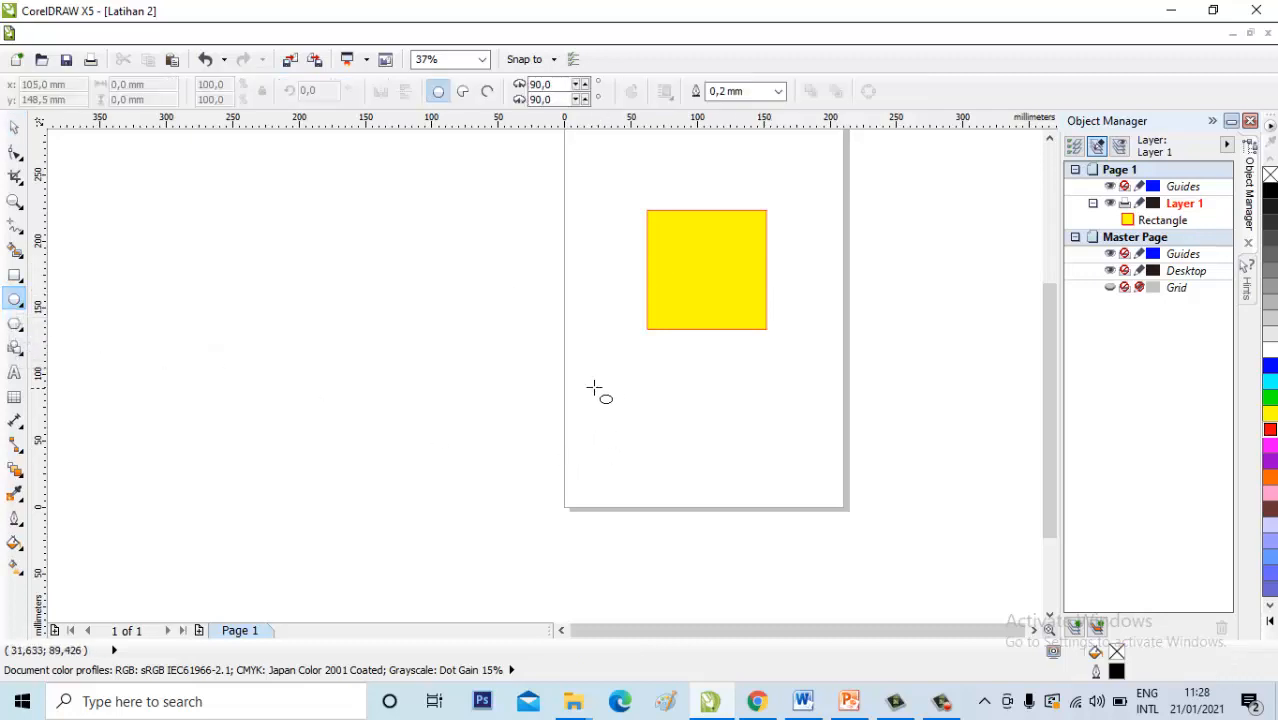
pyautogui.moveTo(588, 386); pyautogui.dragTo(752, 486)
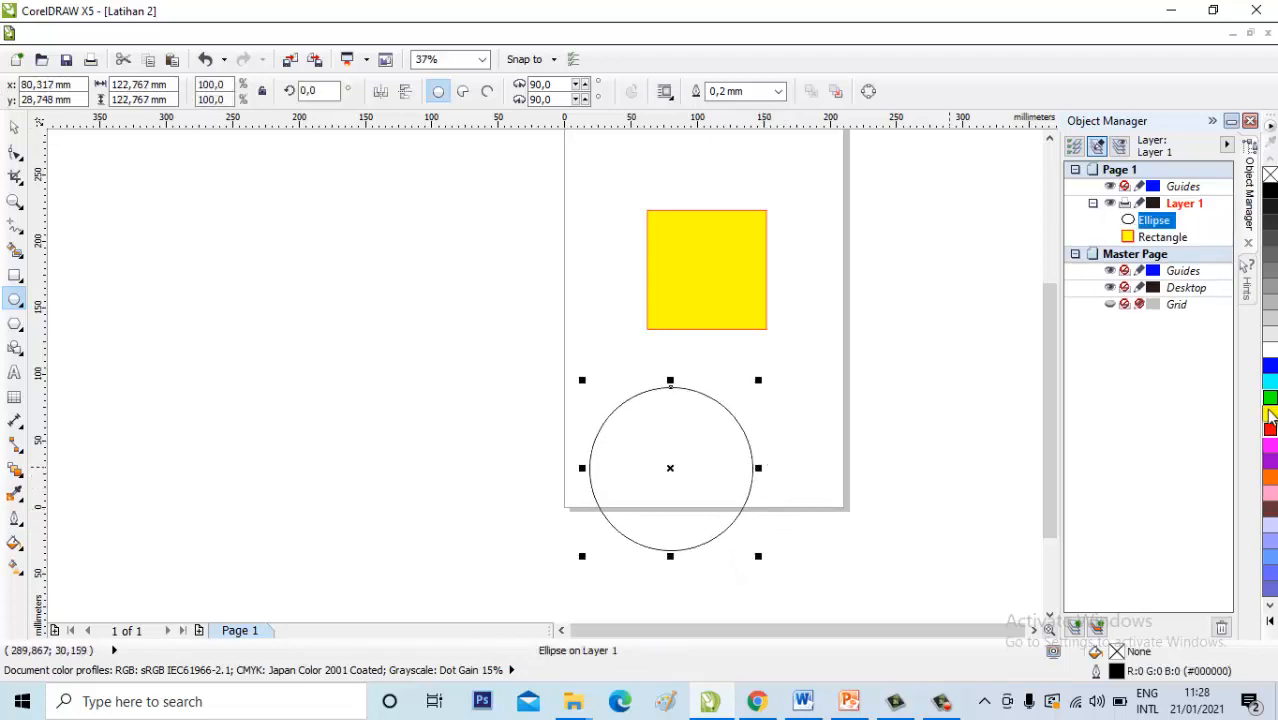
pyautogui.click(1270, 428)
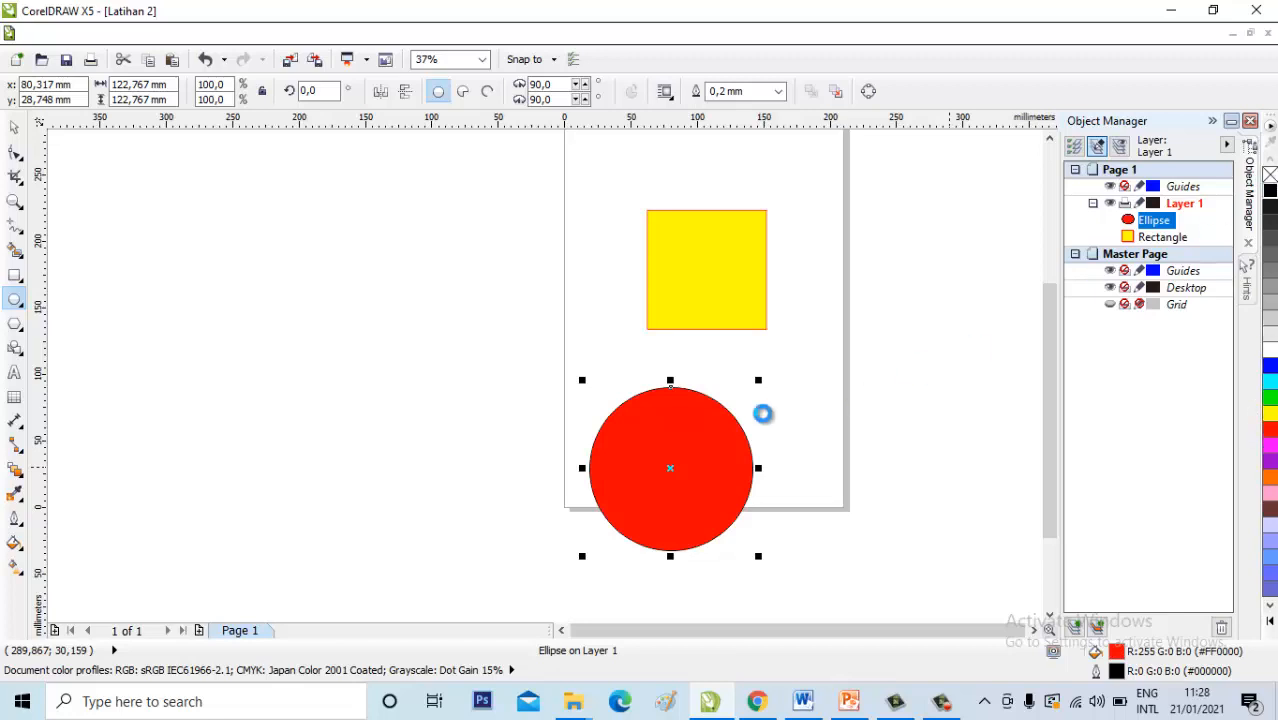
# Move the red circle over the right part of the yellow square and shrink it to about 95 mm.
pyautogui.click(14, 128)
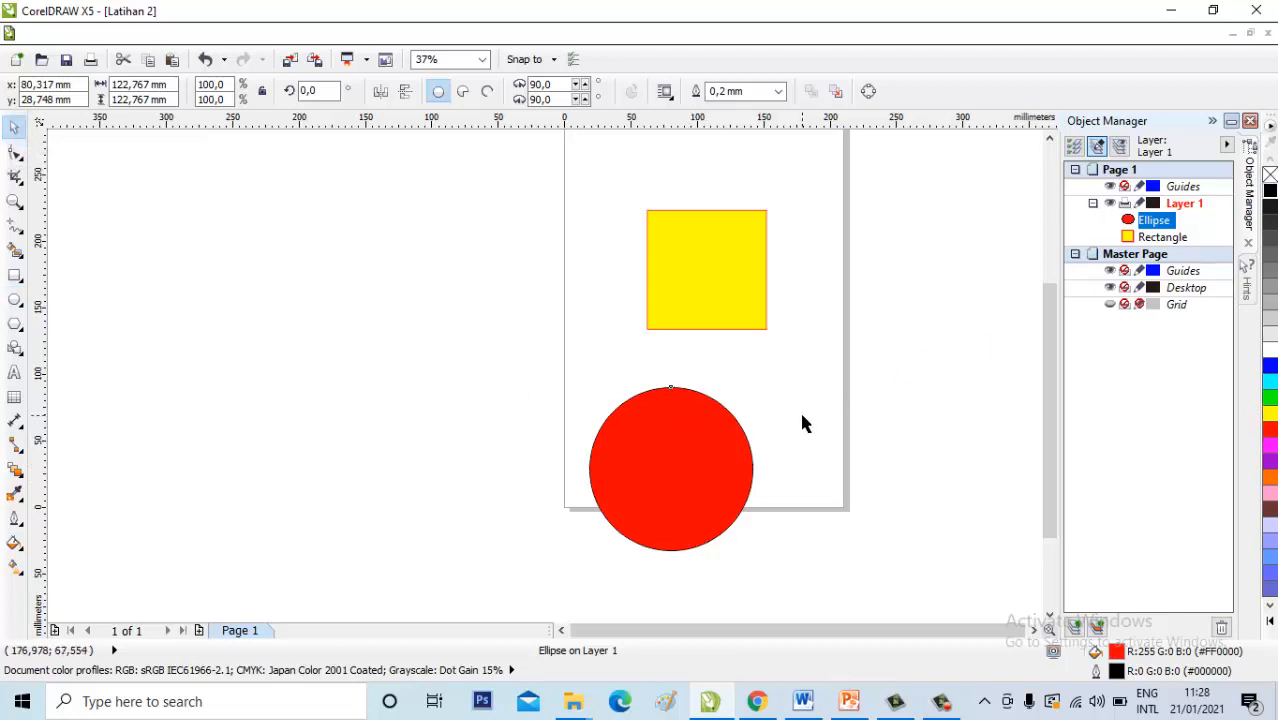
pyautogui.moveTo(694, 462); pyautogui.dragTo(794, 317)
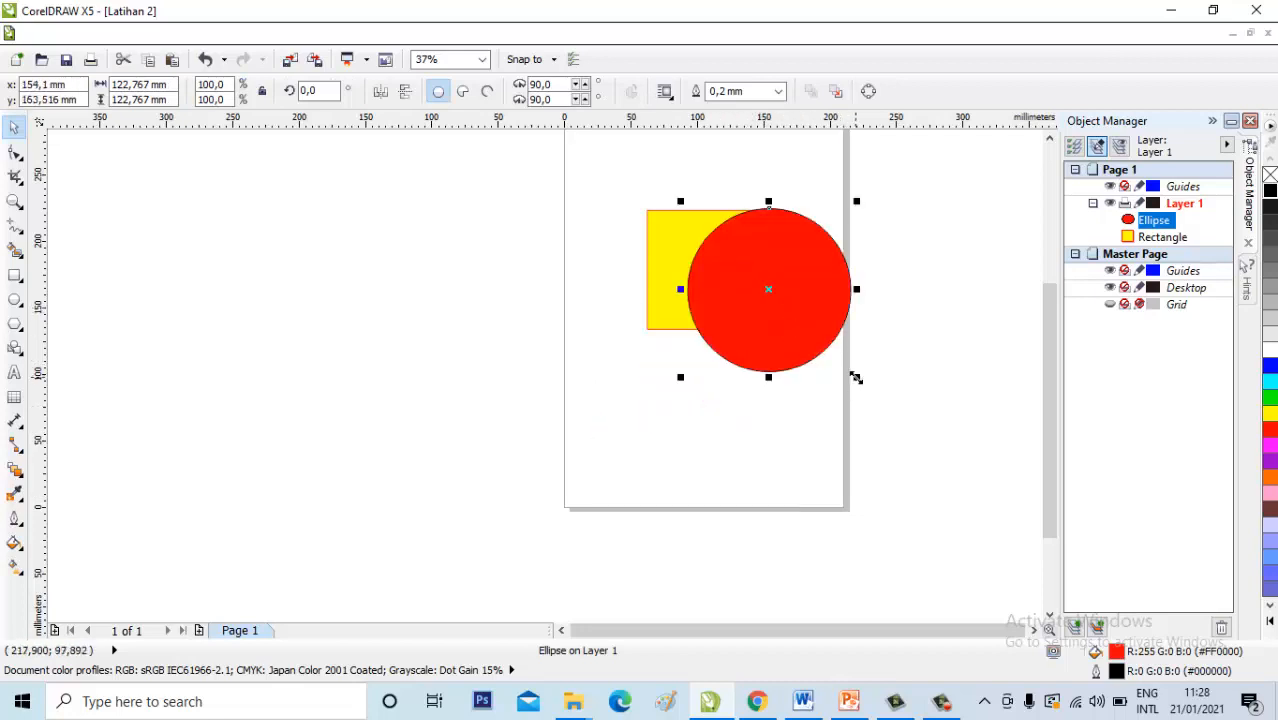
pyautogui.moveTo(856, 377); pyautogui.dragTo(837, 357)
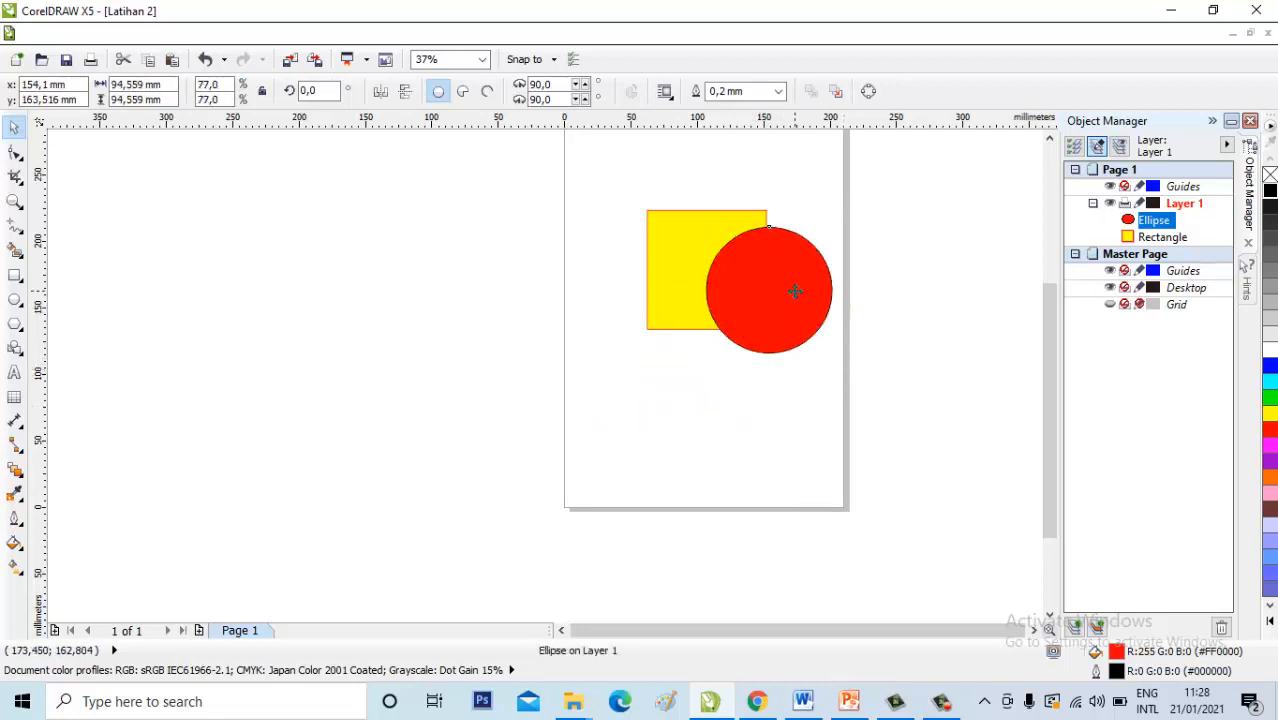
pyautogui.moveTo(795, 291); pyautogui.dragTo(792, 276)
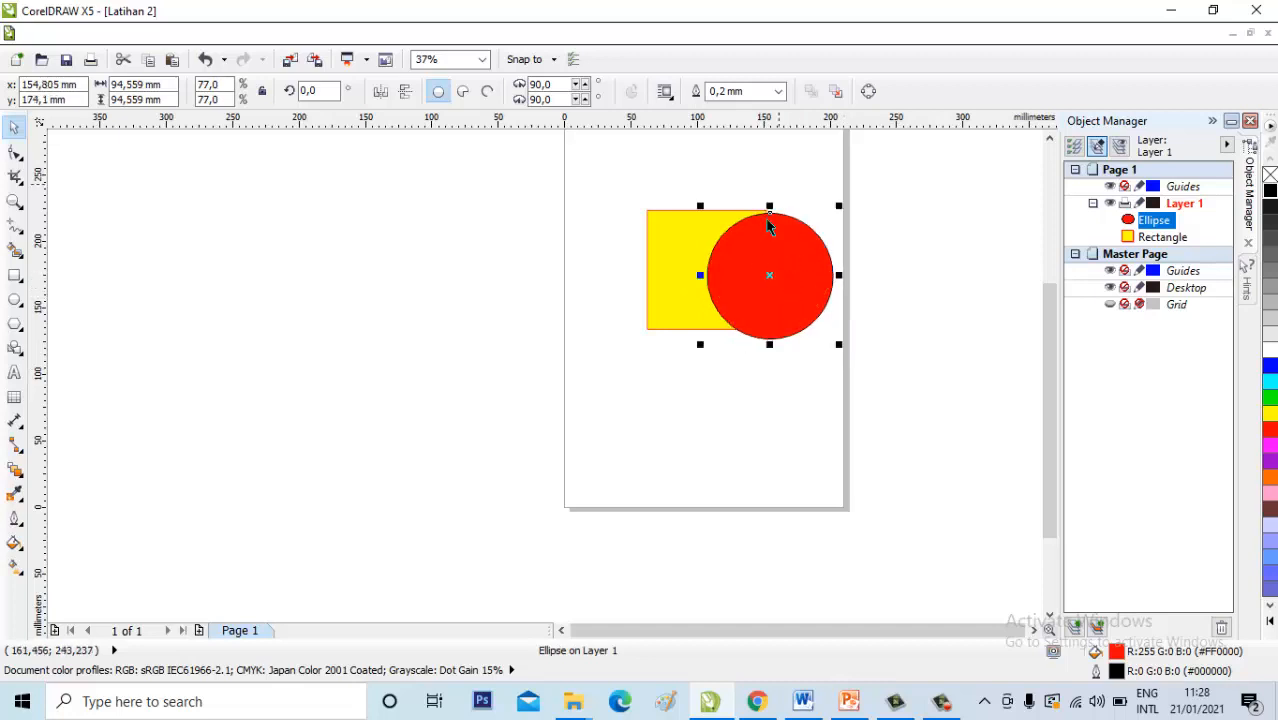
# Shift the overlapping yellow square and red circle together towards the left side of the page.
pyautogui.scroll(3, 768, 225)
pyautogui.scroll(-1, 762, 250)
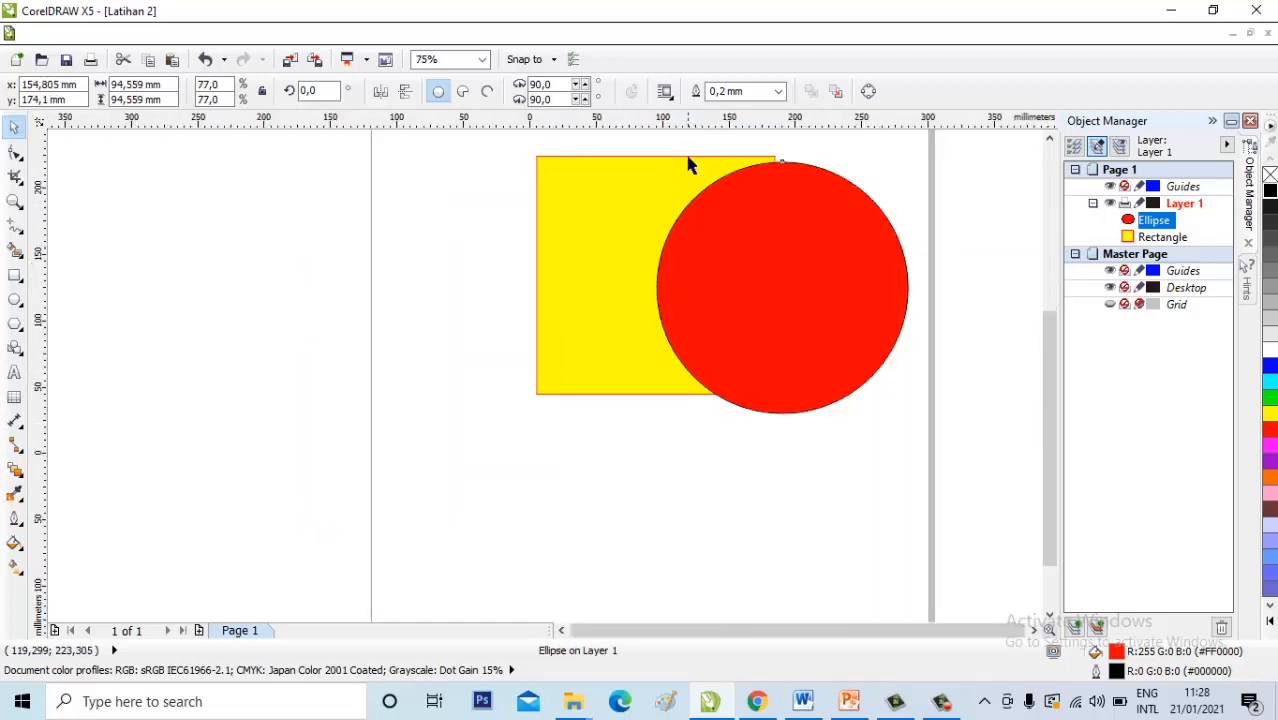
pyautogui.scroll(-1, 690, 154)
pyautogui.moveTo(598, 140); pyautogui.dragTo(856, 345)
pyautogui.moveTo(757, 220); pyautogui.dragTo(683, 215)
pyautogui.click(770, 208)
pyautogui.click(677, 217)
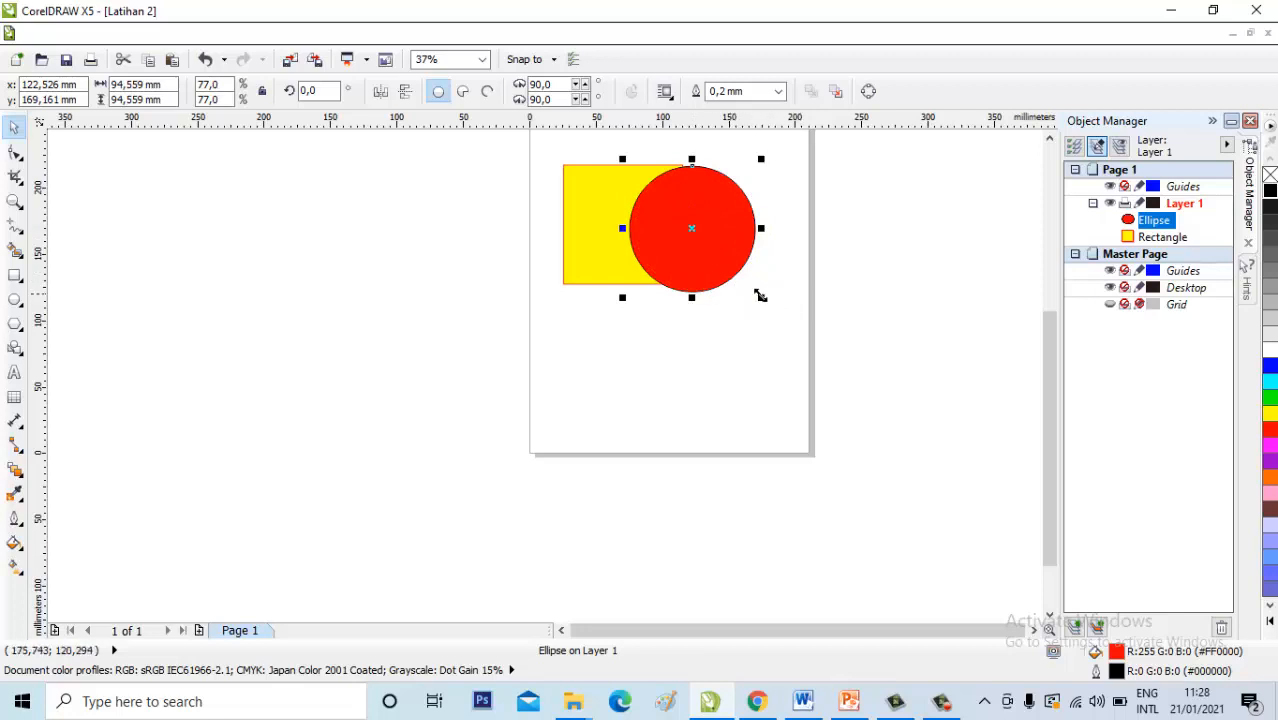
# Shrink the red circle to about 88.5 mm and shift it slightly left to fit the height of the yellow square.
pyautogui.moveTo(760, 295)
pyautogui.mouseDown()
pyautogui.moveTo(742, 288)
pyautogui.moveTo(753, 306)
pyautogui.mouseUp()
pyautogui.click(727, 216)
pyautogui.scroll(2, 684, 298)
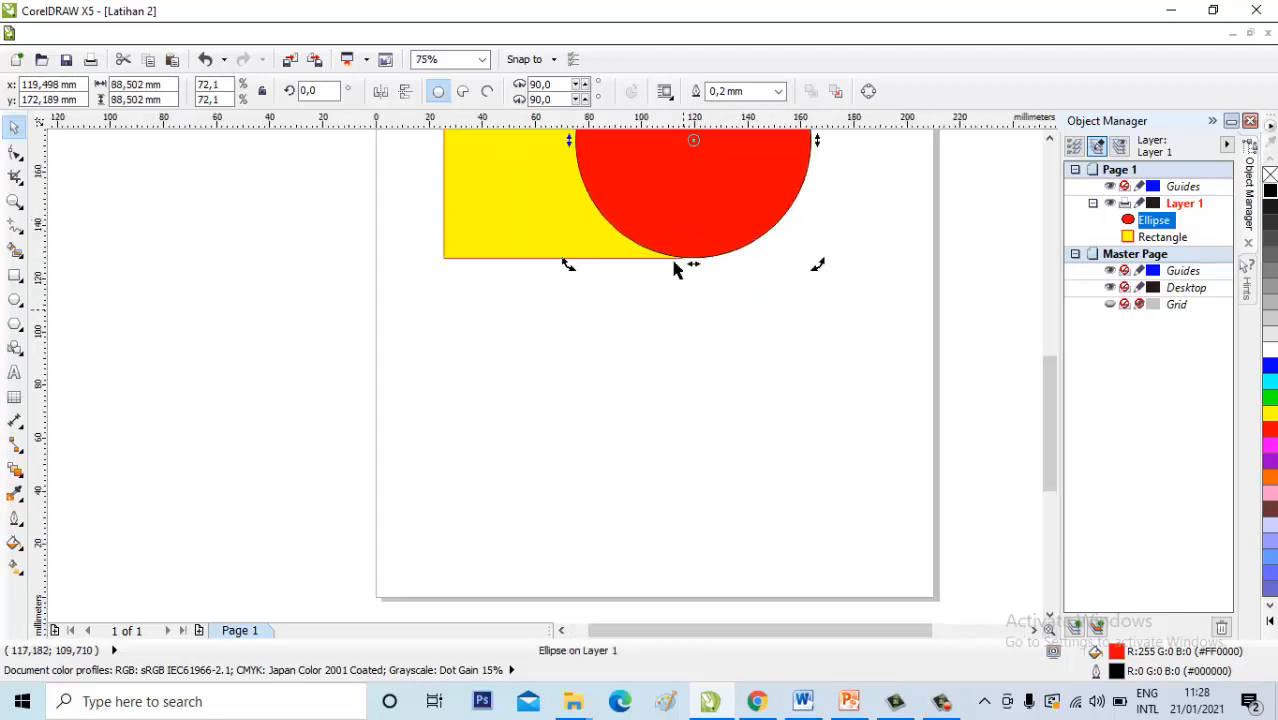
pyautogui.click(708, 216)
pyautogui.moveTo(708, 214); pyautogui.dragTo(687, 204)
pyautogui.click(693, 204)
pyautogui.scroll(-2, 741, 300)
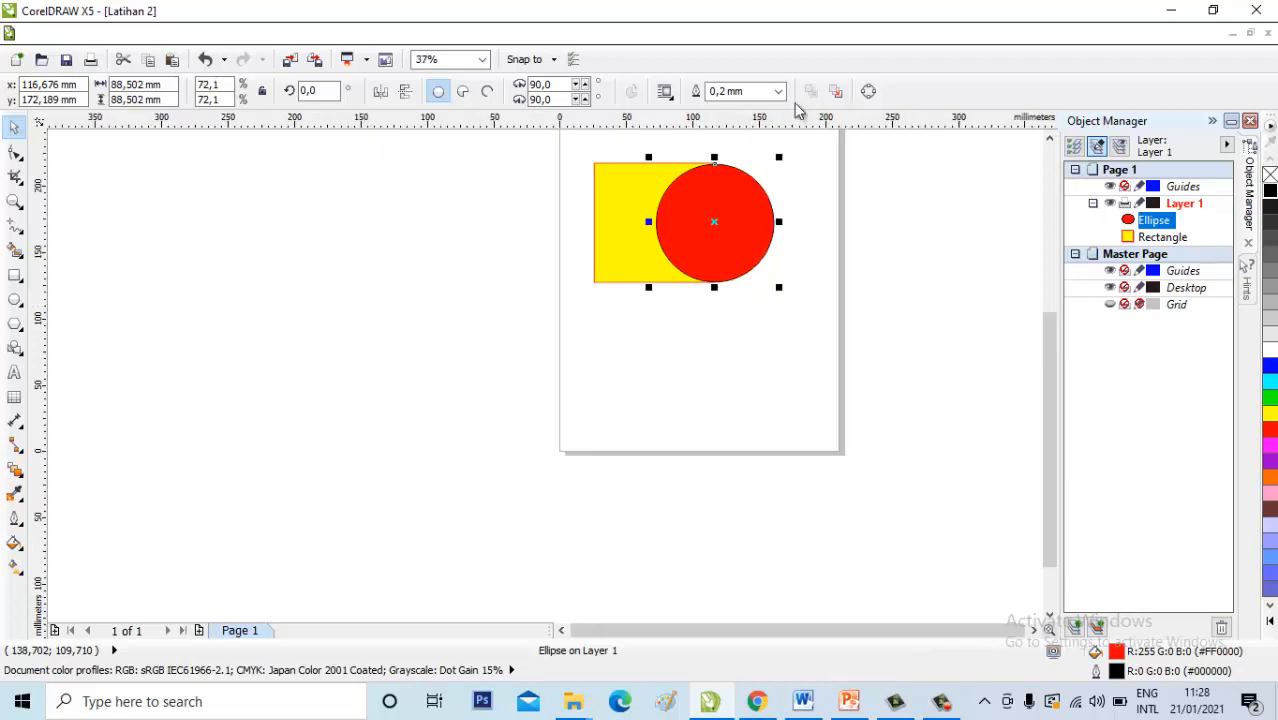
# Select both the yellow square and the red circle and weld them into a single shape.
pyautogui.click(738, 210)
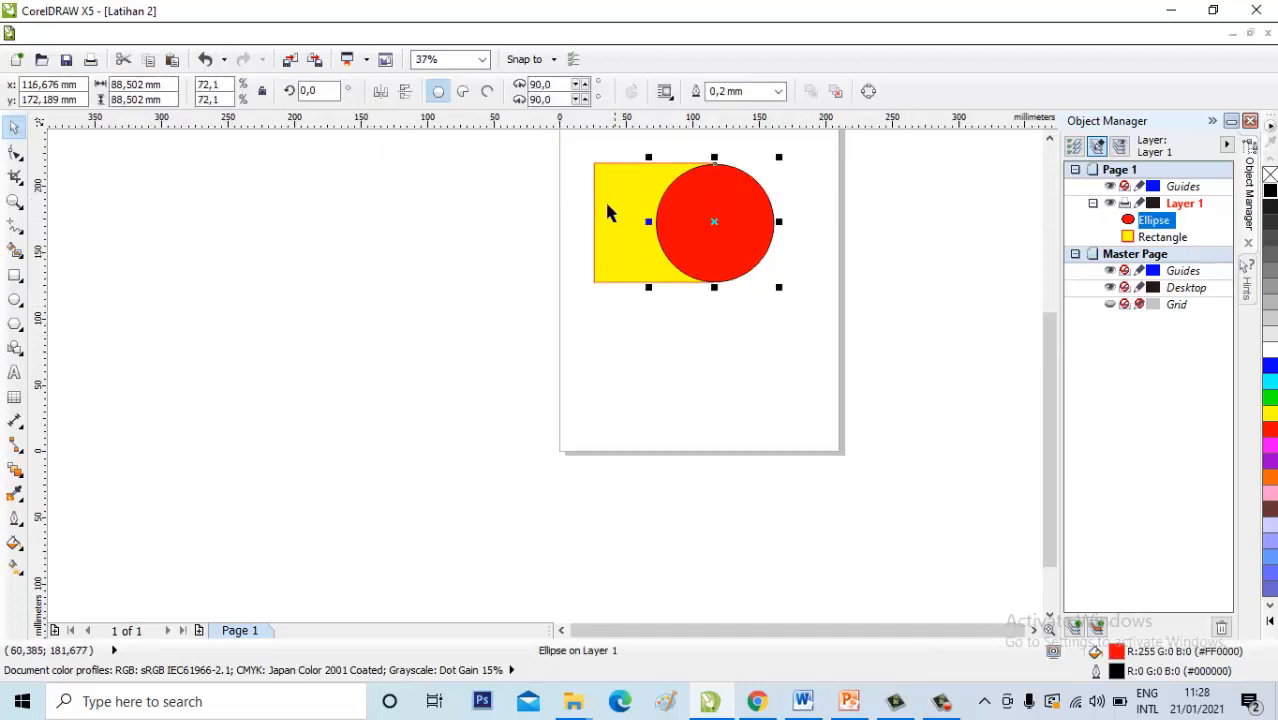
pyautogui.click(606, 207)
pyautogui.click(871, 256)
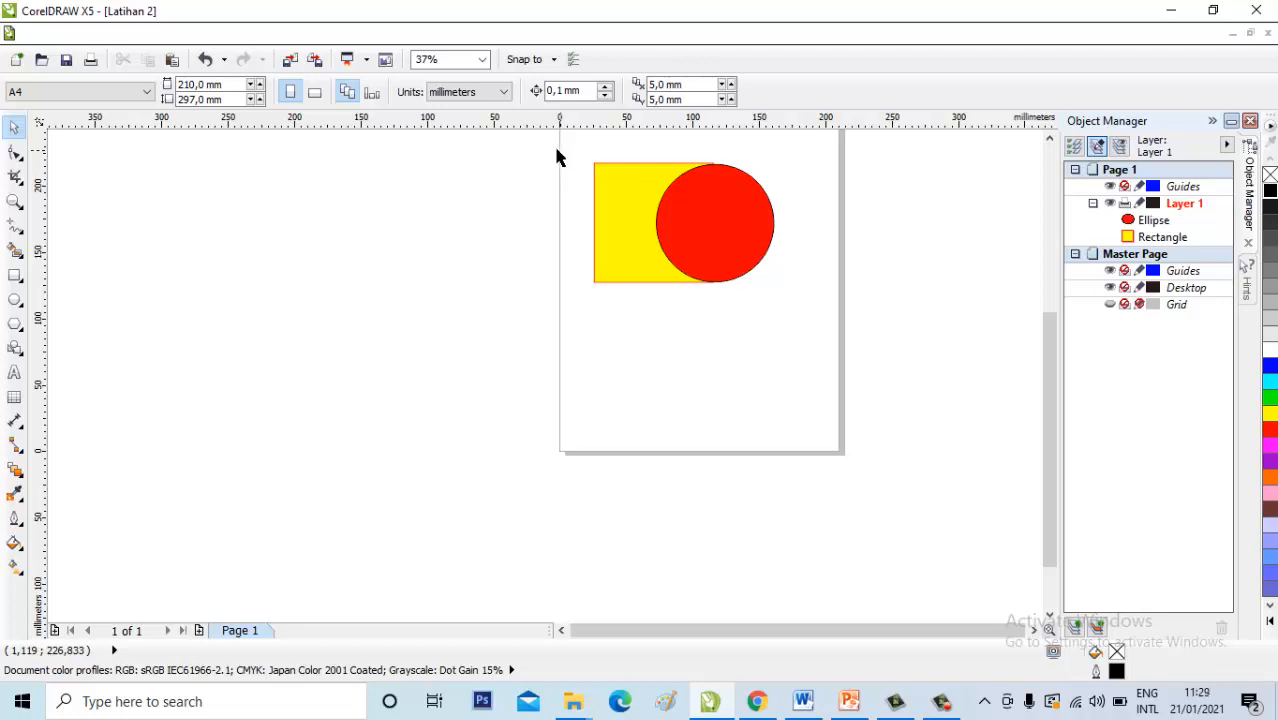
pyautogui.moveTo(514, 142); pyautogui.dragTo(884, 334)
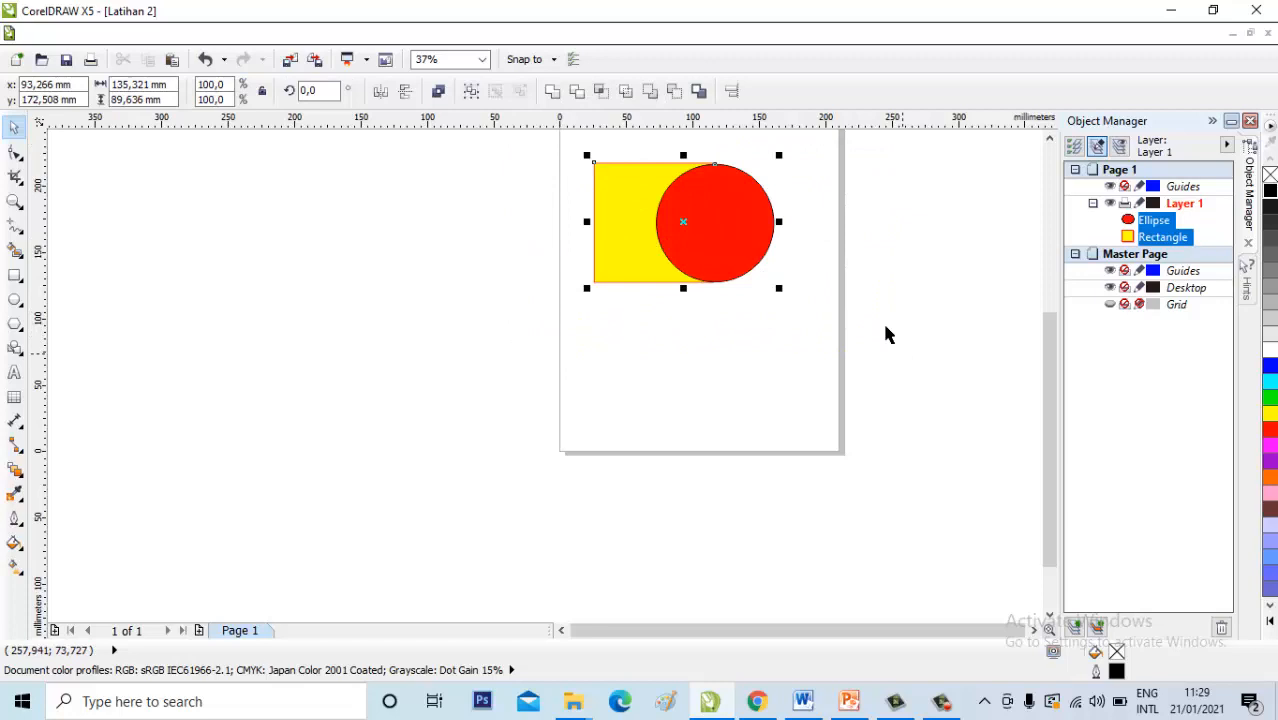
pyautogui.click(533, 149)
pyautogui.moveTo(497, 140); pyautogui.dragTo(850, 303)
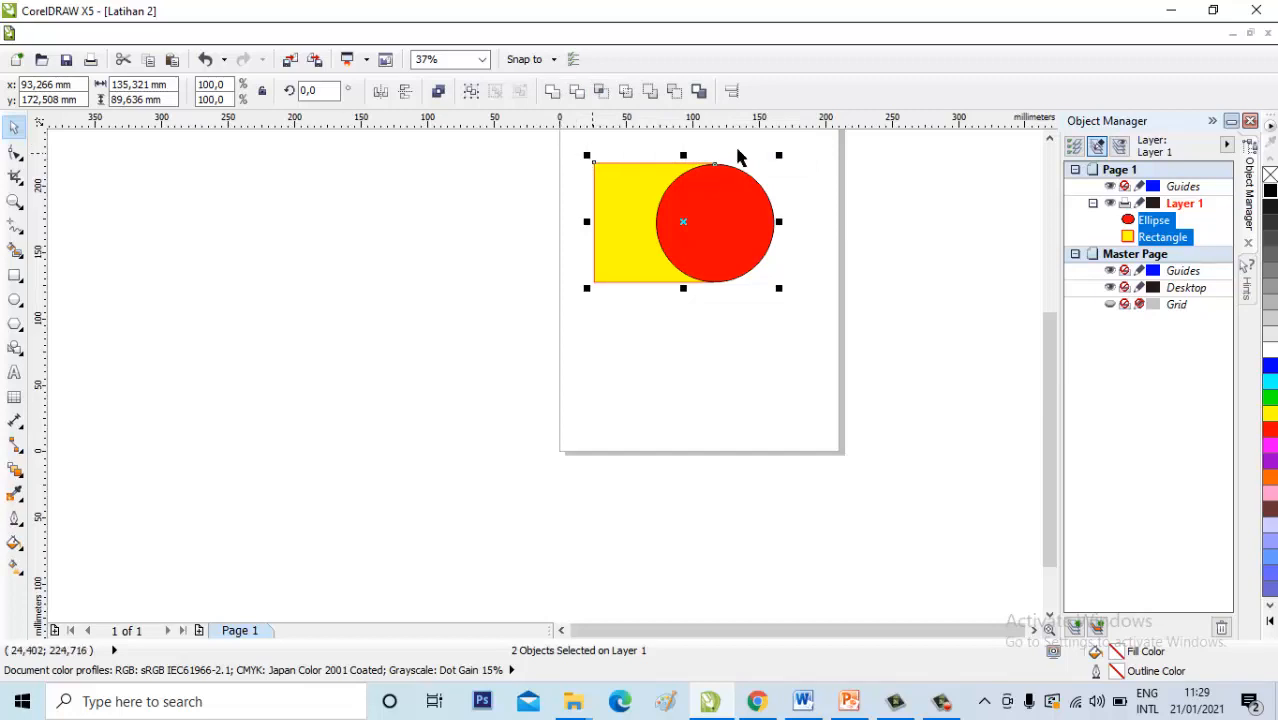
pyautogui.click(792, 174)
pyautogui.moveTo(562, 143); pyautogui.dragTo(827, 290)
pyautogui.click(553, 91)
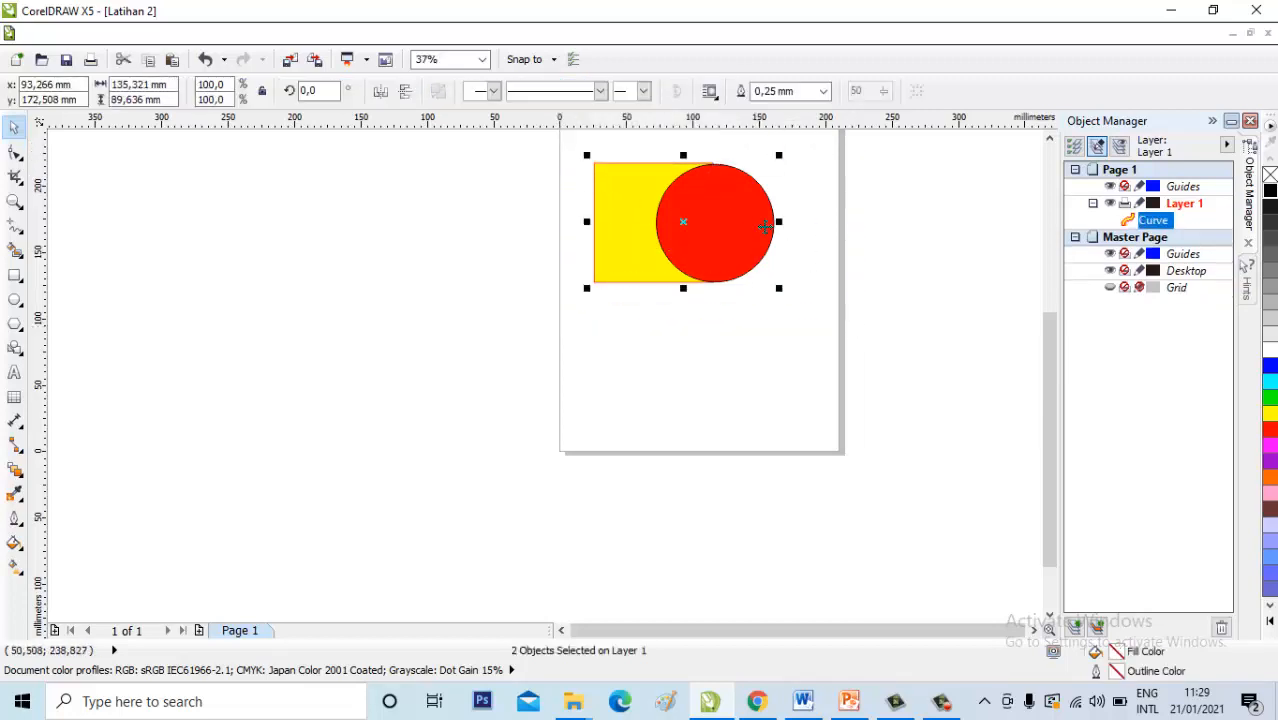
pyautogui.click(865, 207)
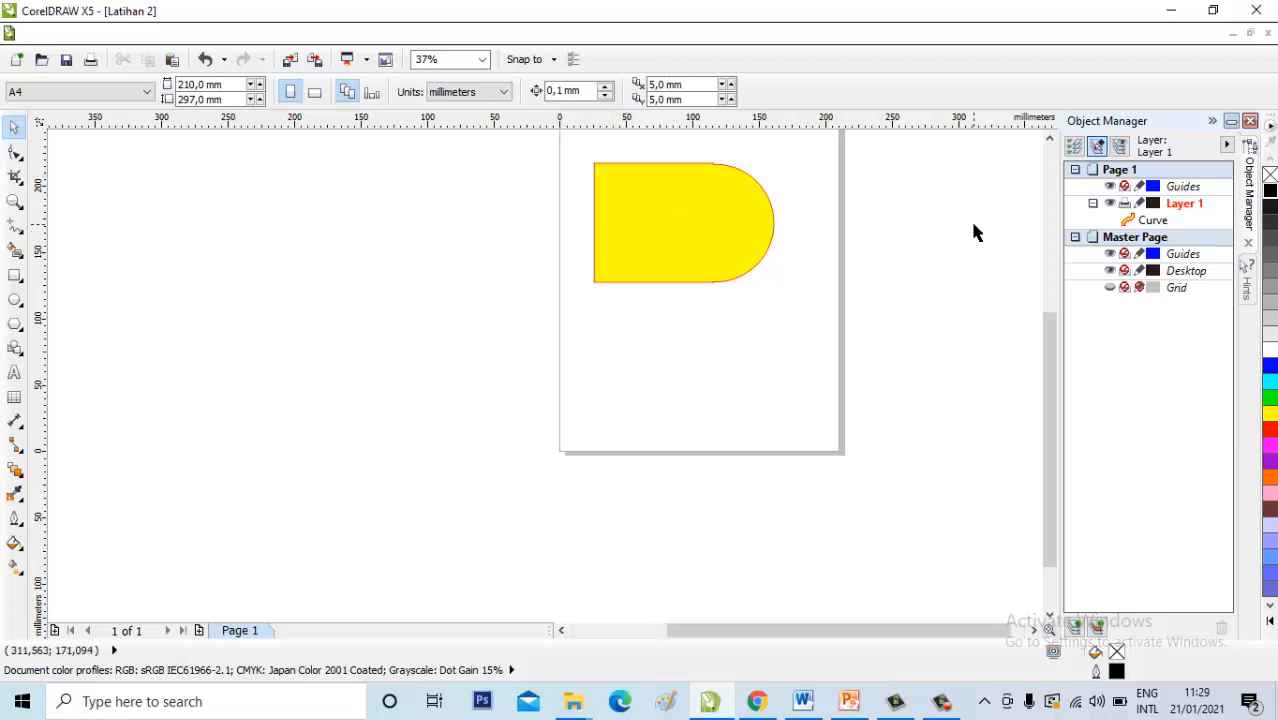
# Undo the weld of the square and the circle.
pyautogui.scroll(1, 969, 218)
pyautogui.scroll(-1, 972, 208)
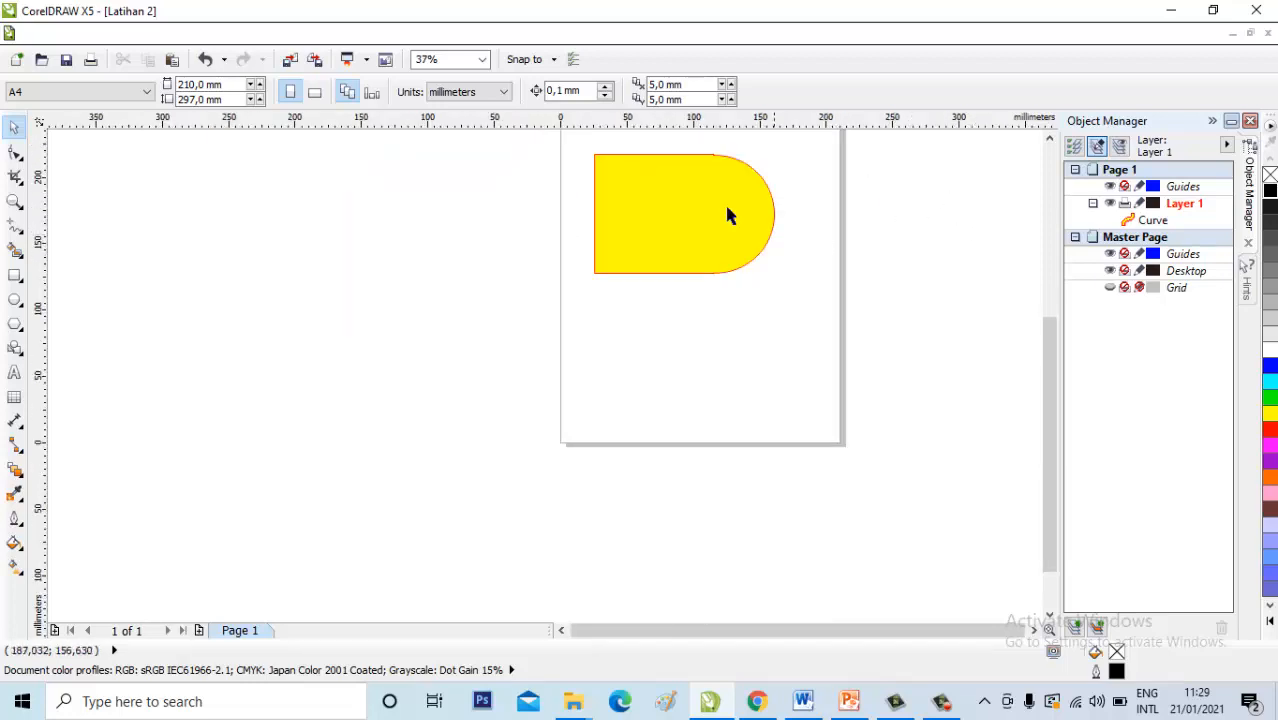
pyautogui.click(1050, 138)
pyautogui.click(1050, 138)
pyautogui.moveTo(552, 233); pyautogui.dragTo(808, 405)
pyautogui.hotkey('ctrl', 'z')
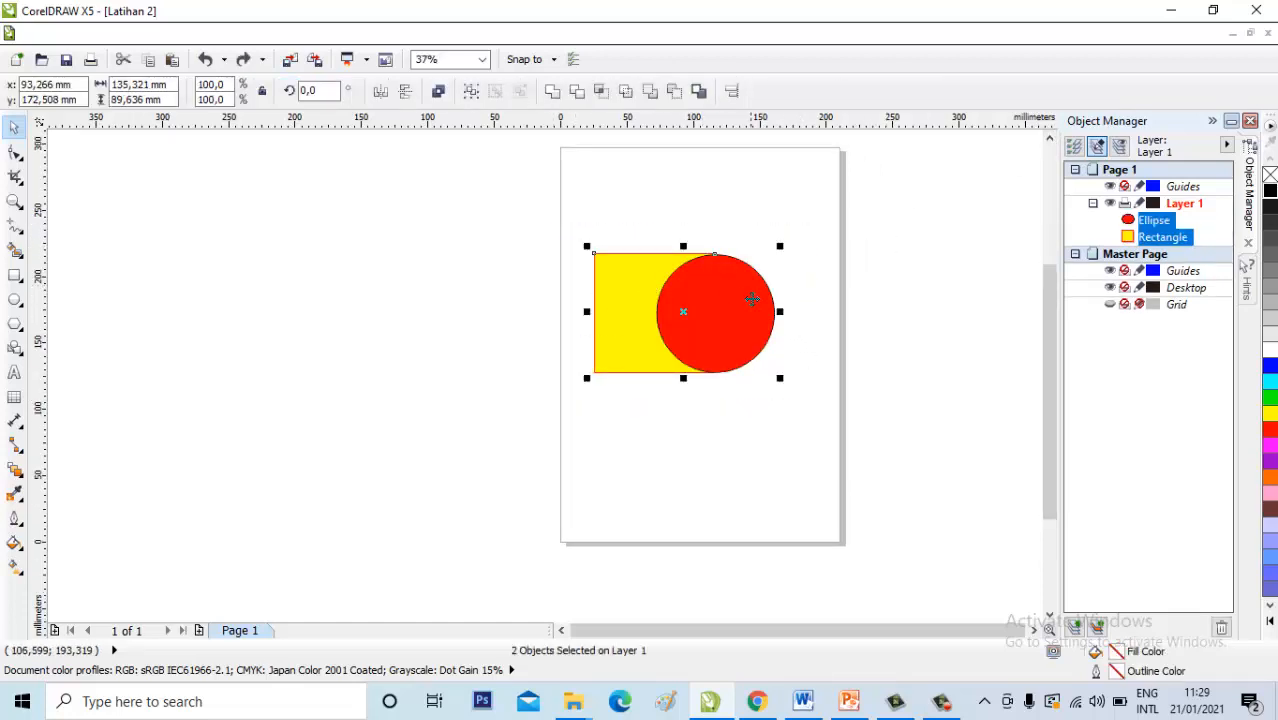
# Trim the yellow square with the overlapping red circle and move the circle to the right to expose the cut.
pyautogui.click(705, 297)
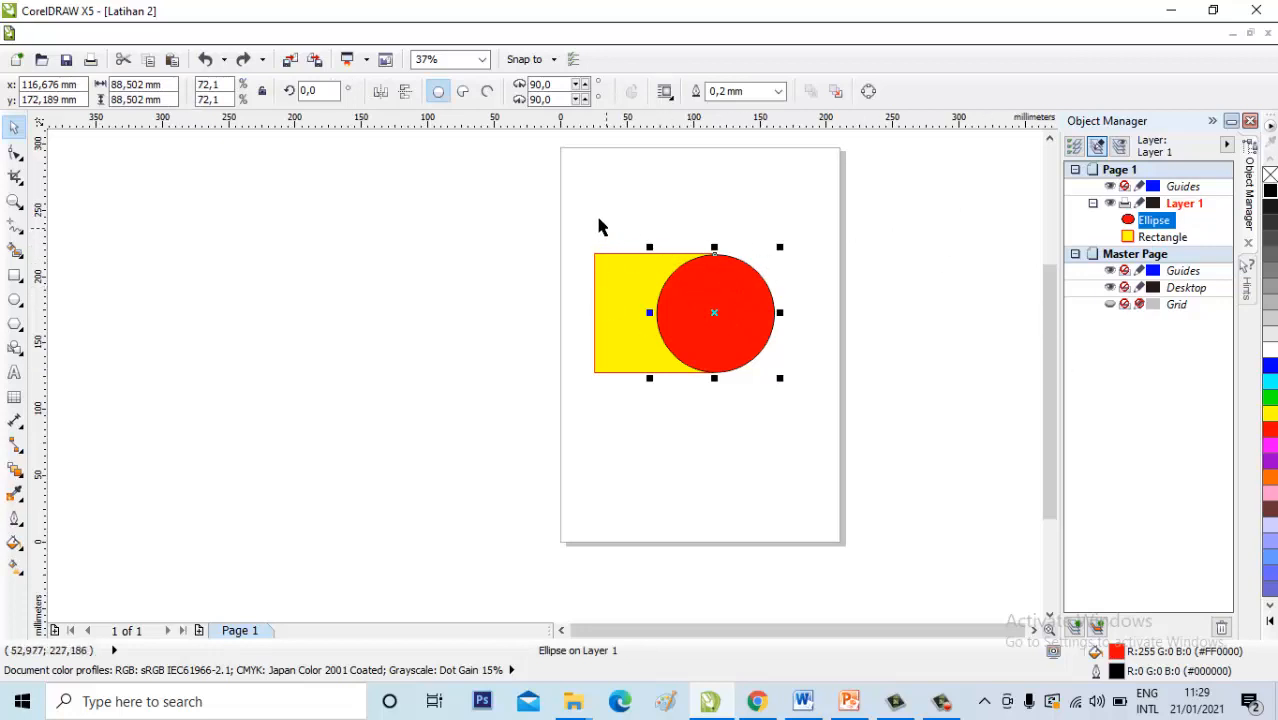
pyautogui.moveTo(510, 225); pyautogui.dragTo(844, 396)
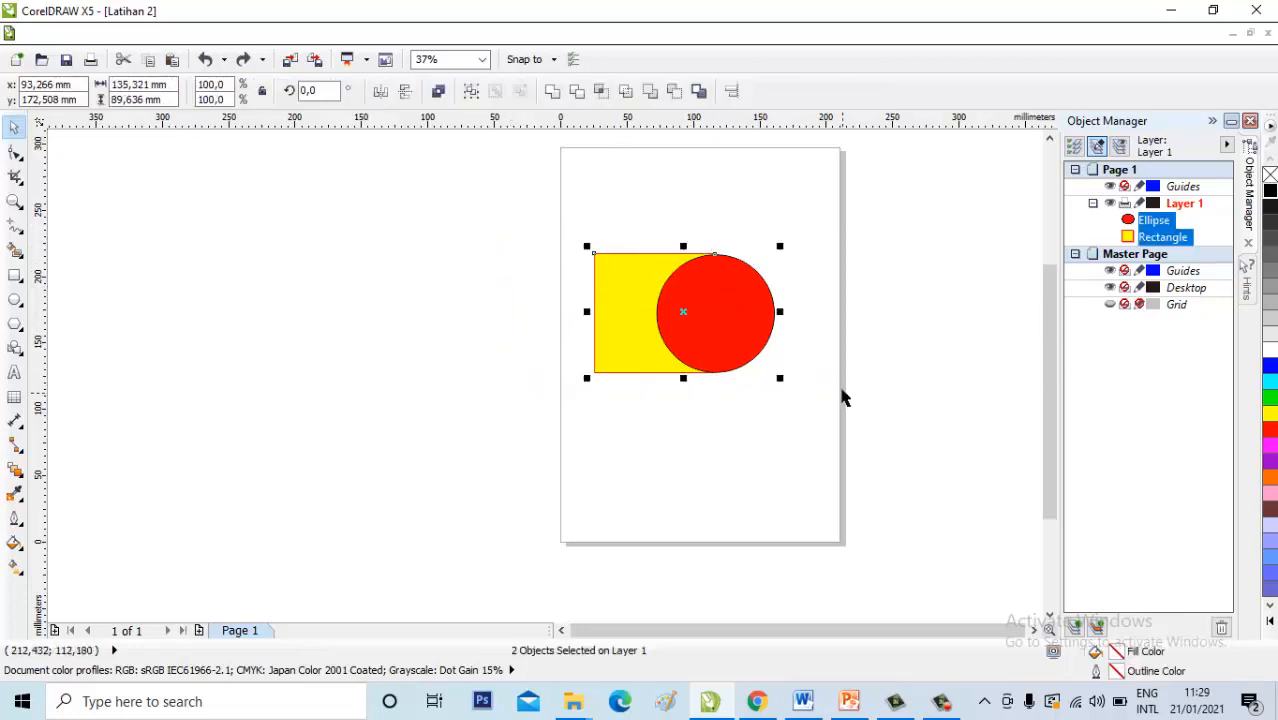
pyautogui.click(583, 100)
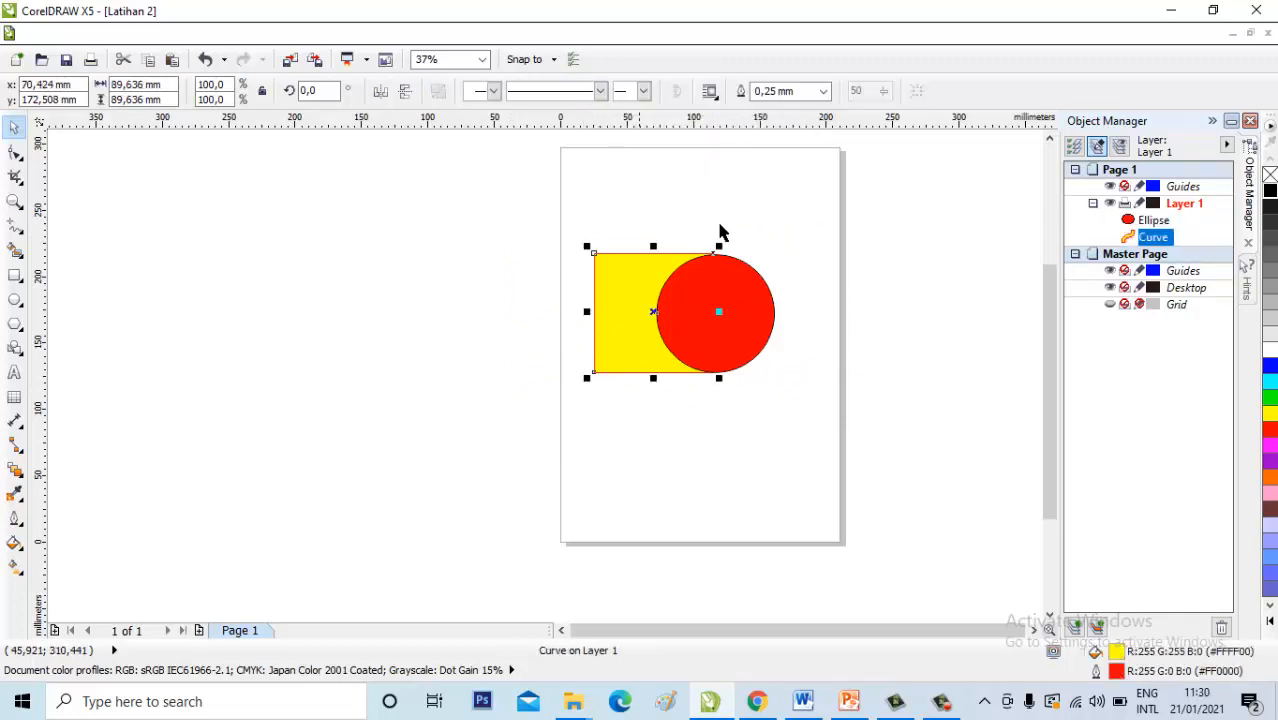
pyautogui.click(730, 293)
pyautogui.moveTo(684, 295); pyautogui.dragTo(748, 293)
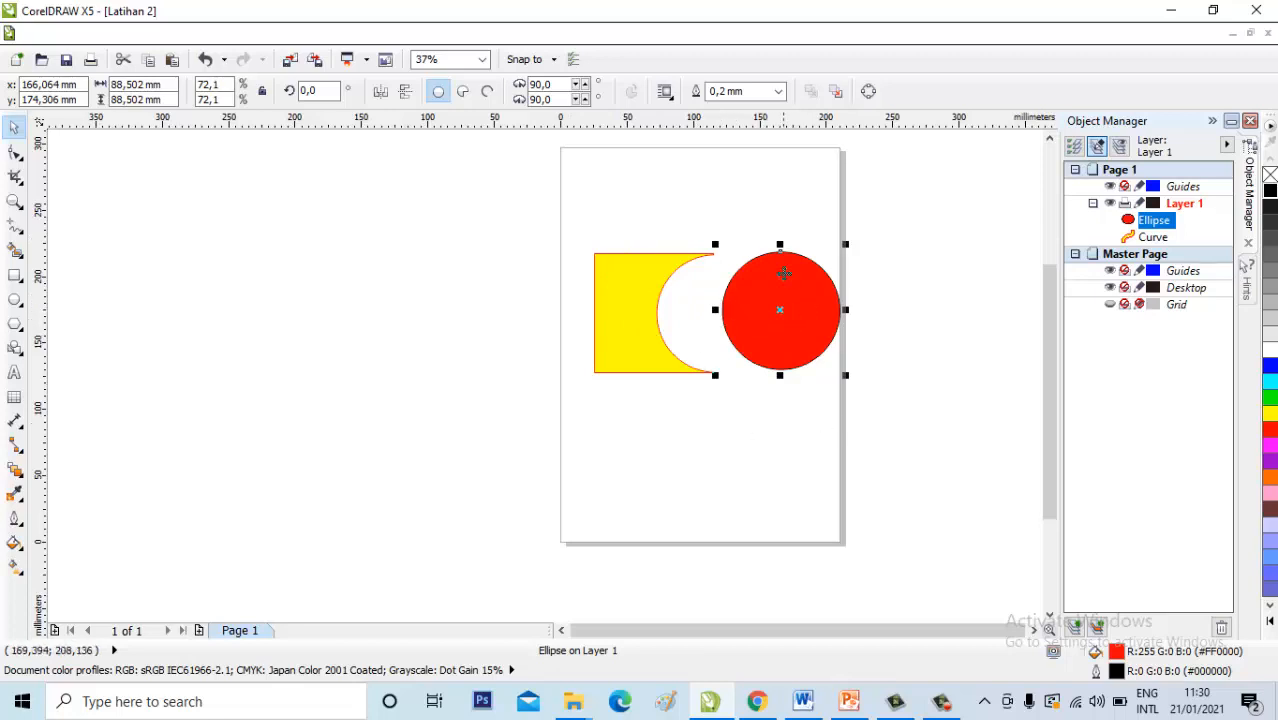
# Undo the circle's move and the trim of the yellow square.
pyautogui.hotkey('ctrl', 'z')
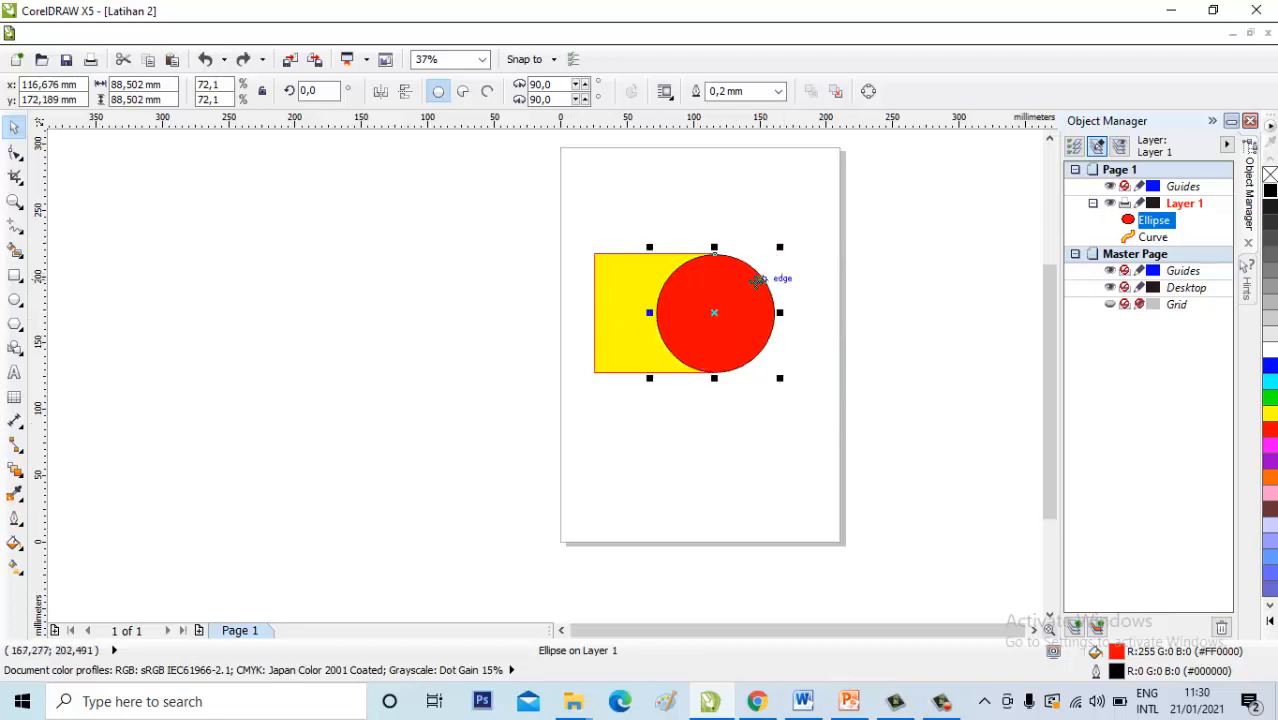
pyautogui.hotkey('ctrl', 'z')
pyautogui.click(575, 263)
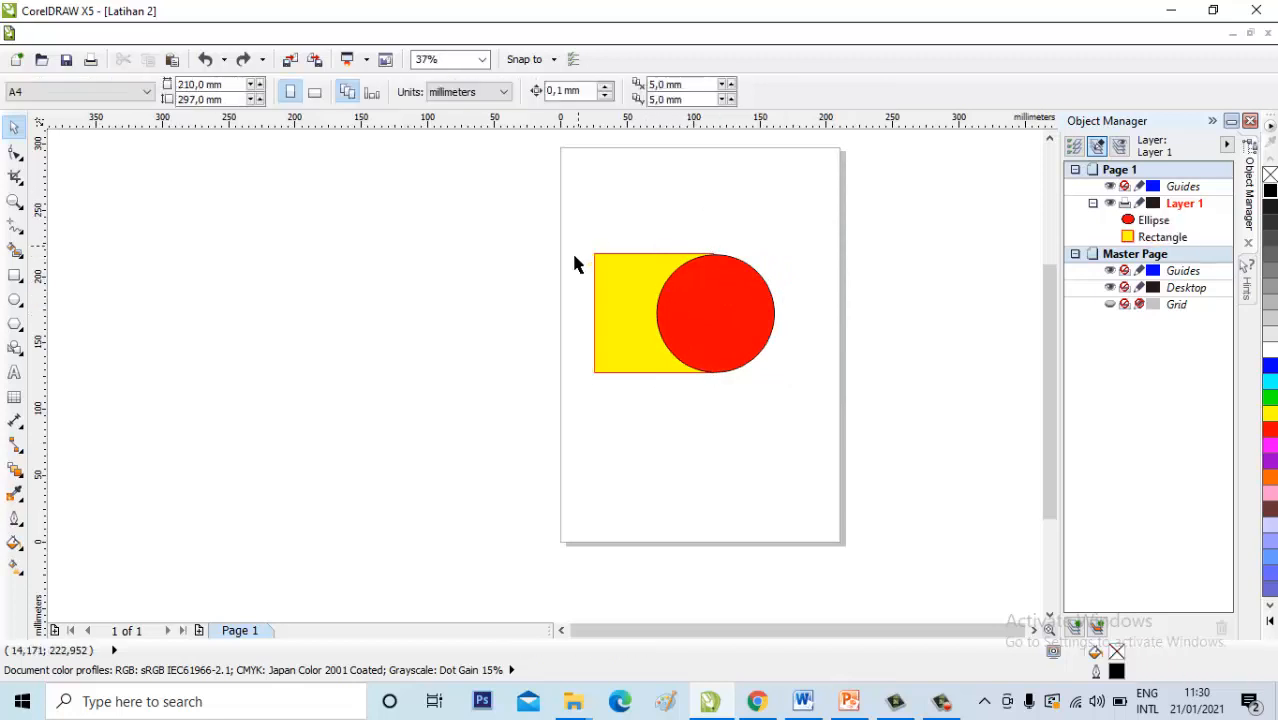
# Move the red circle horizontally off the yellow square to the right edge of the page.
pyautogui.click(731, 307)
pyautogui.moveTo(687, 306); pyautogui.dragTo(763, 281)
pyautogui.click(705, 297)
pyautogui.click(798, 307)
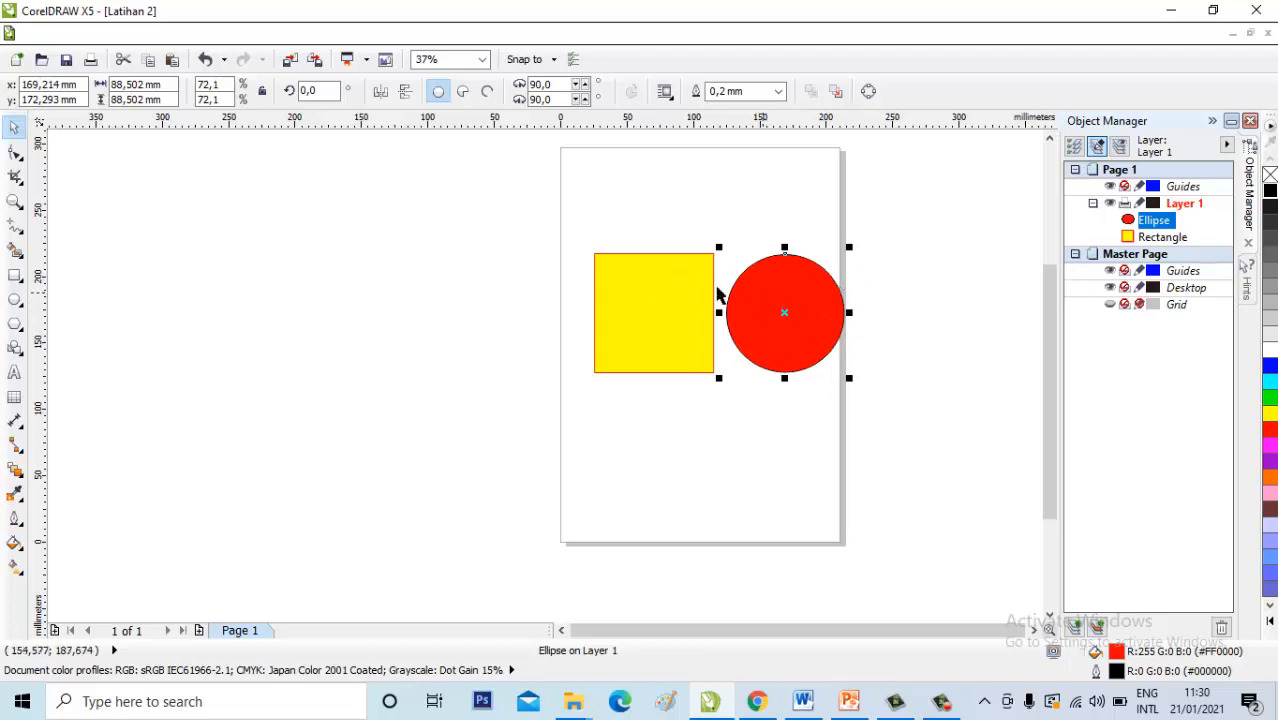
# Place the yellow square in front of the red circle, covering the circle's left half.
pyautogui.click(666, 267)
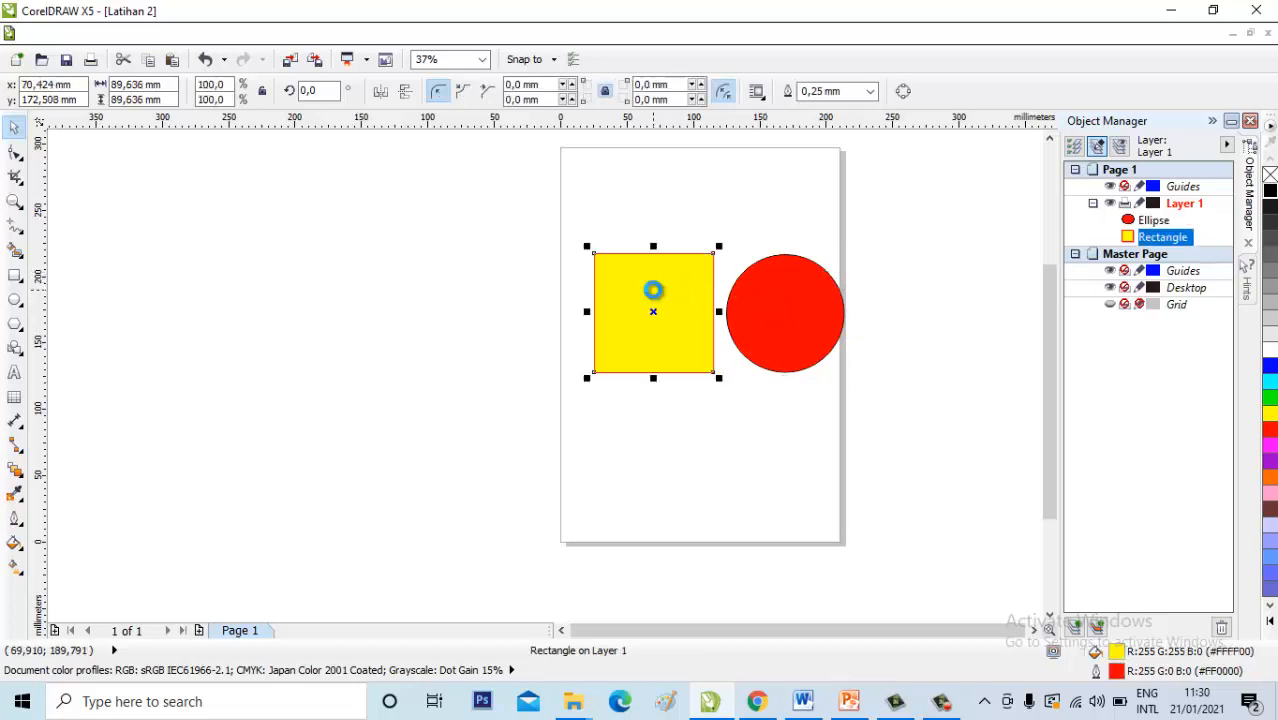
pyautogui.press('Delete')
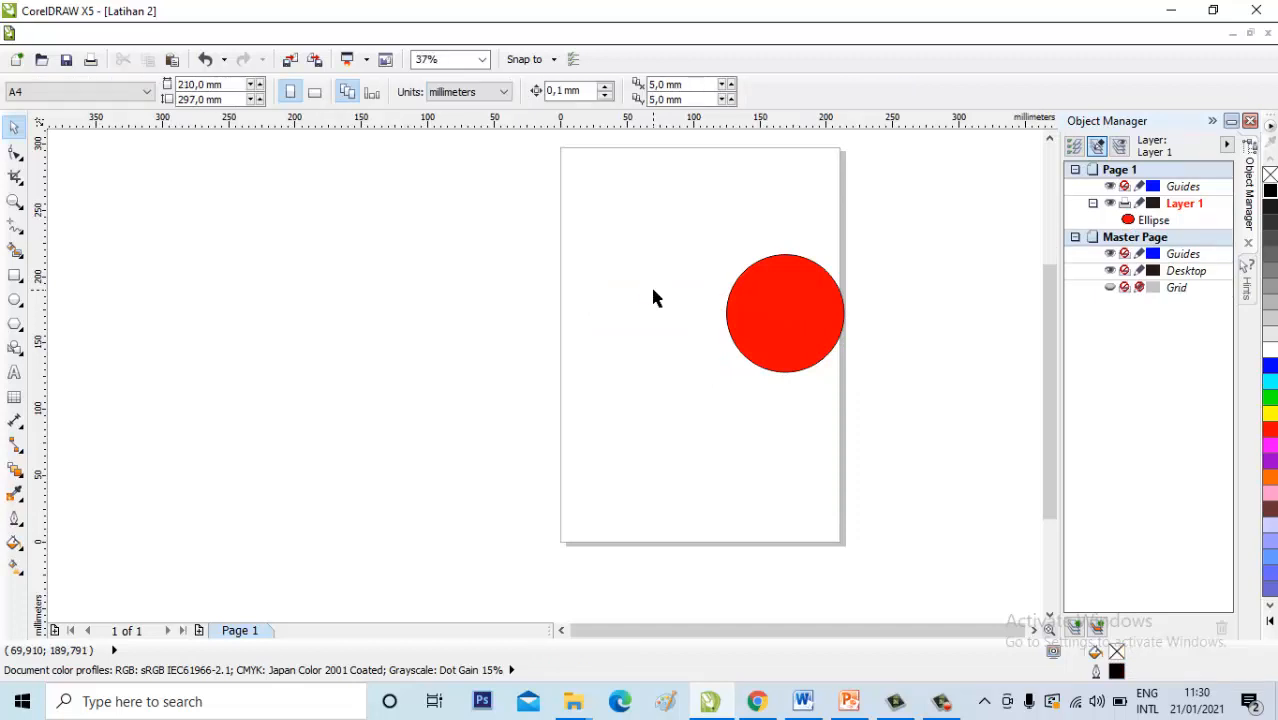
pyautogui.hotkey('ctrl', 'z')
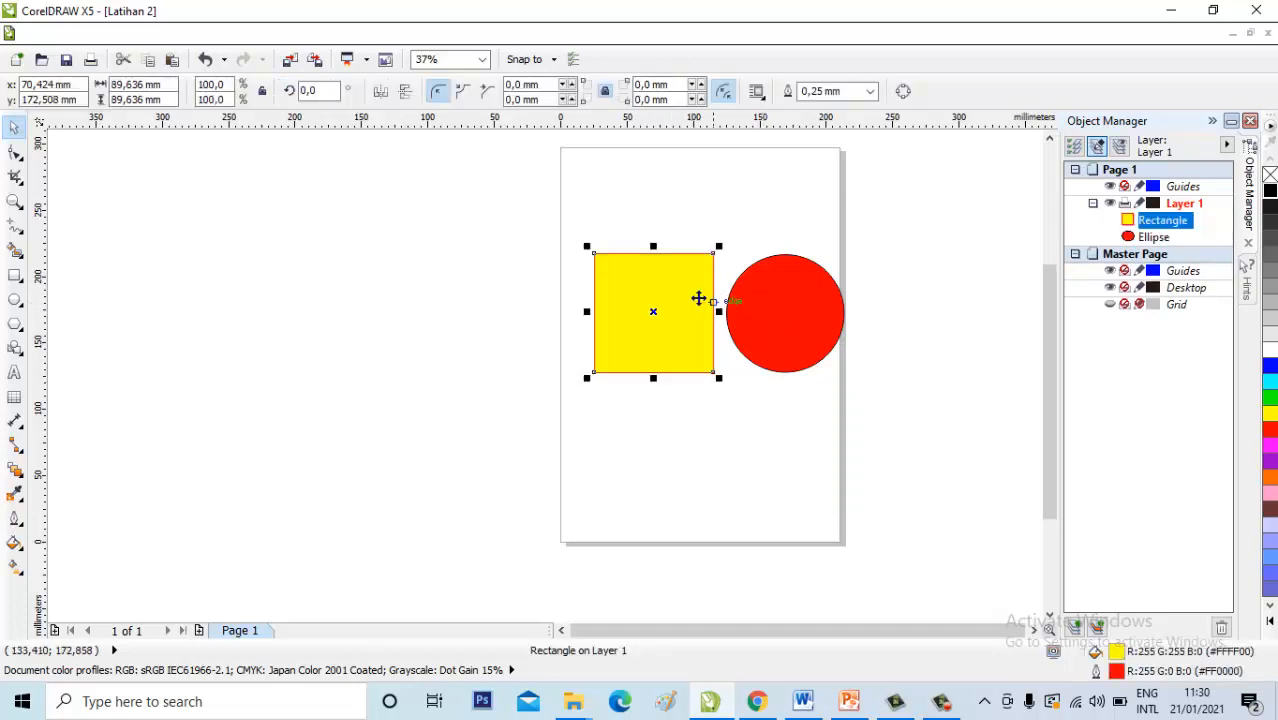
pyautogui.moveTo(699, 297); pyautogui.dragTo(767, 295)
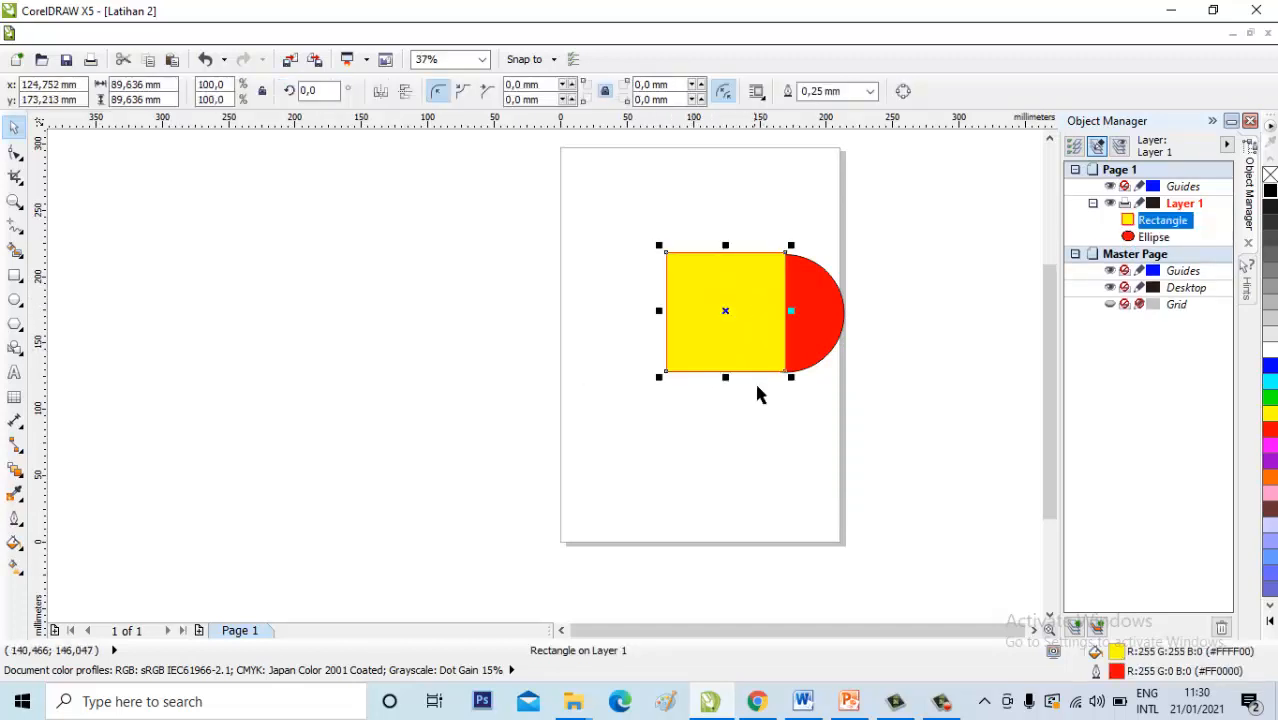
# Trim the red circle with the yellow square and move the square back to the left, away from the remaining half circle.
pyautogui.moveTo(588, 227); pyautogui.dragTo(897, 386)
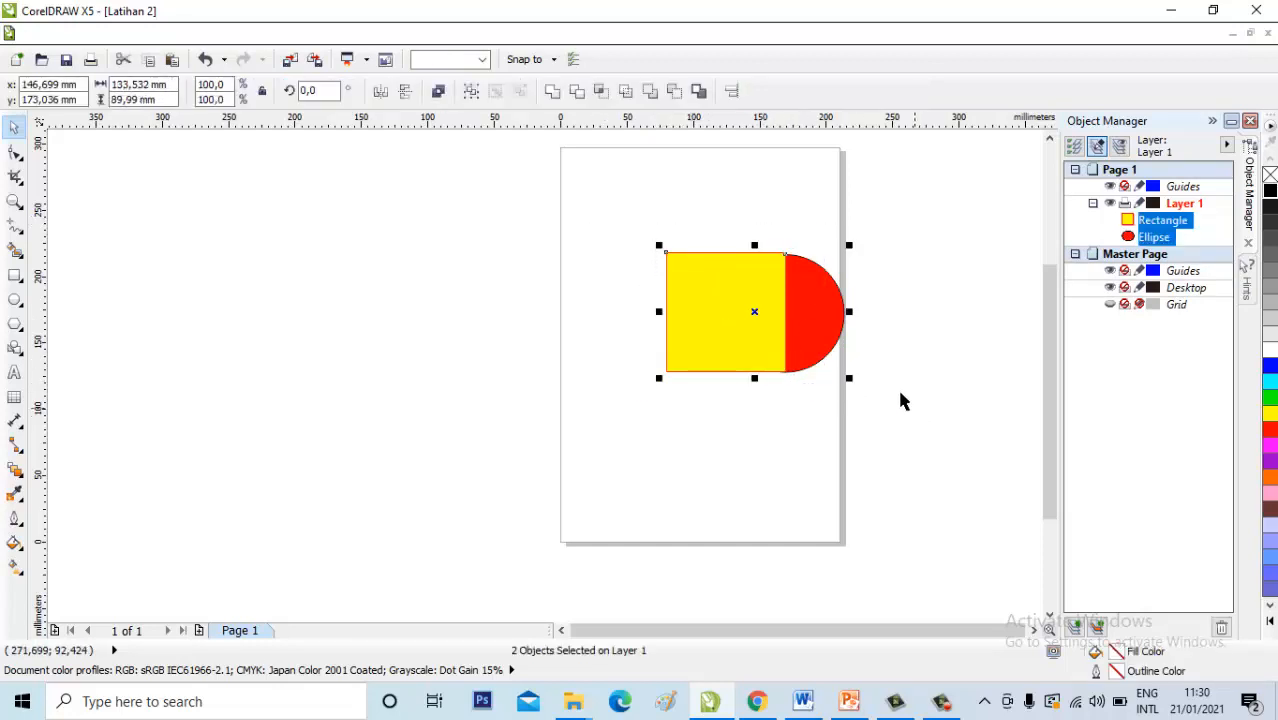
pyautogui.click(577, 93)
pyautogui.click(936, 289)
pyautogui.moveTo(749, 291); pyautogui.dragTo(678, 290)
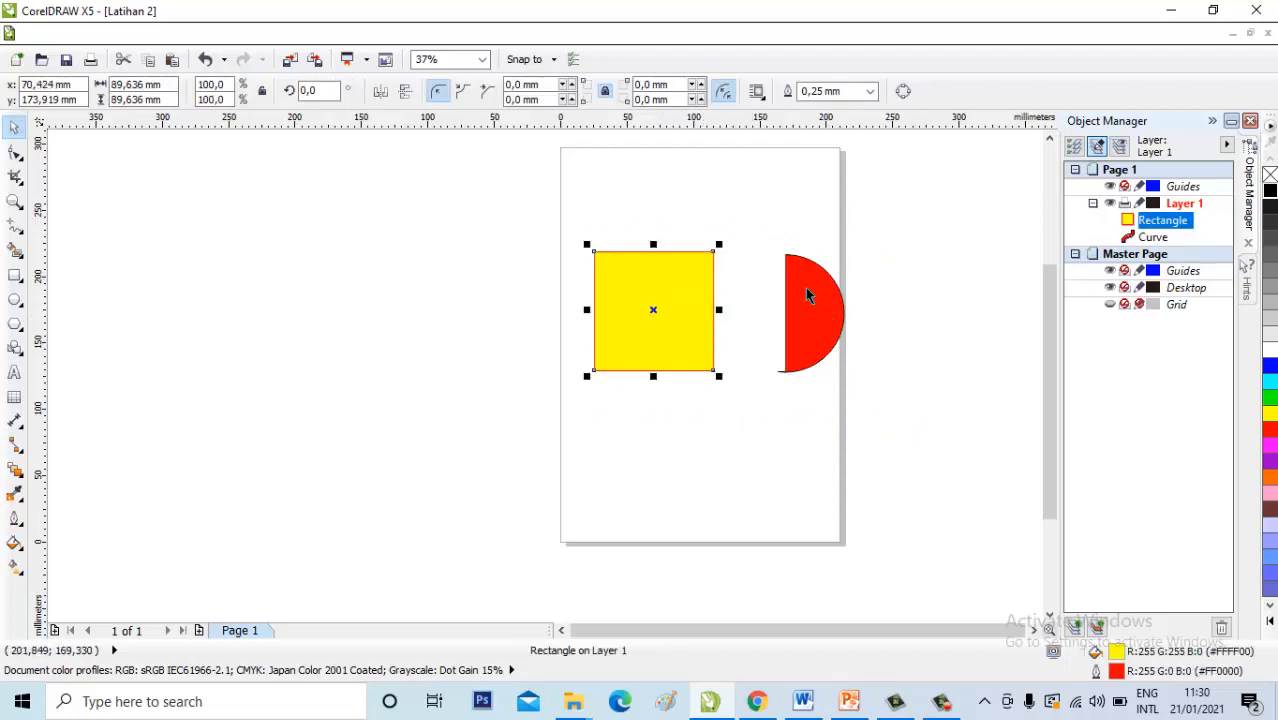
pyautogui.click(767, 194)
pyautogui.moveTo(768, 196); pyautogui.dragTo(892, 385)
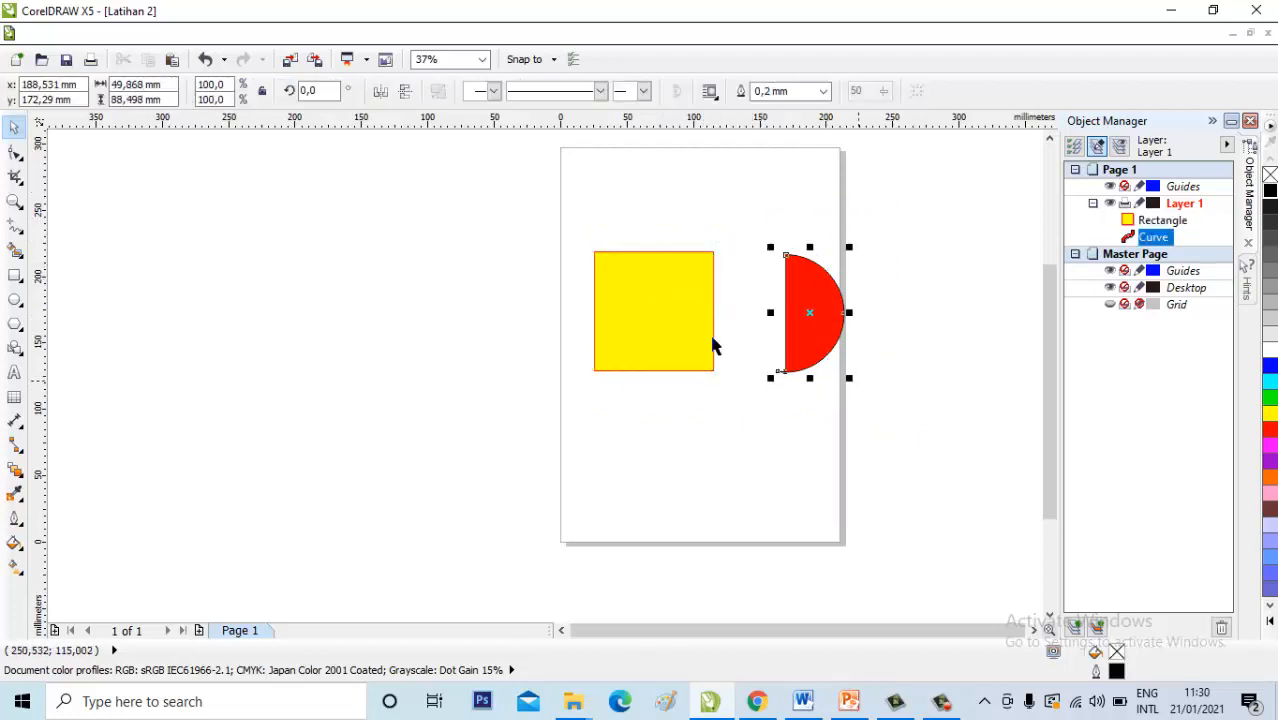
pyautogui.click(668, 317)
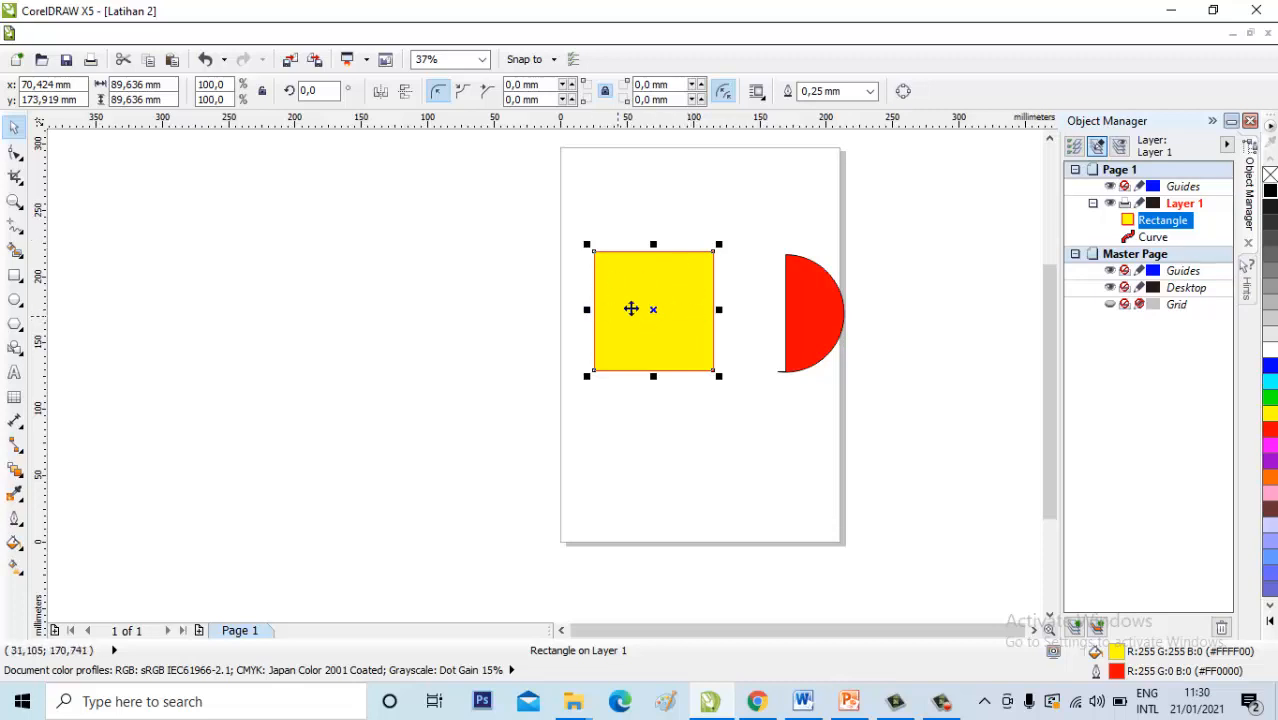
pyautogui.click(783, 245)
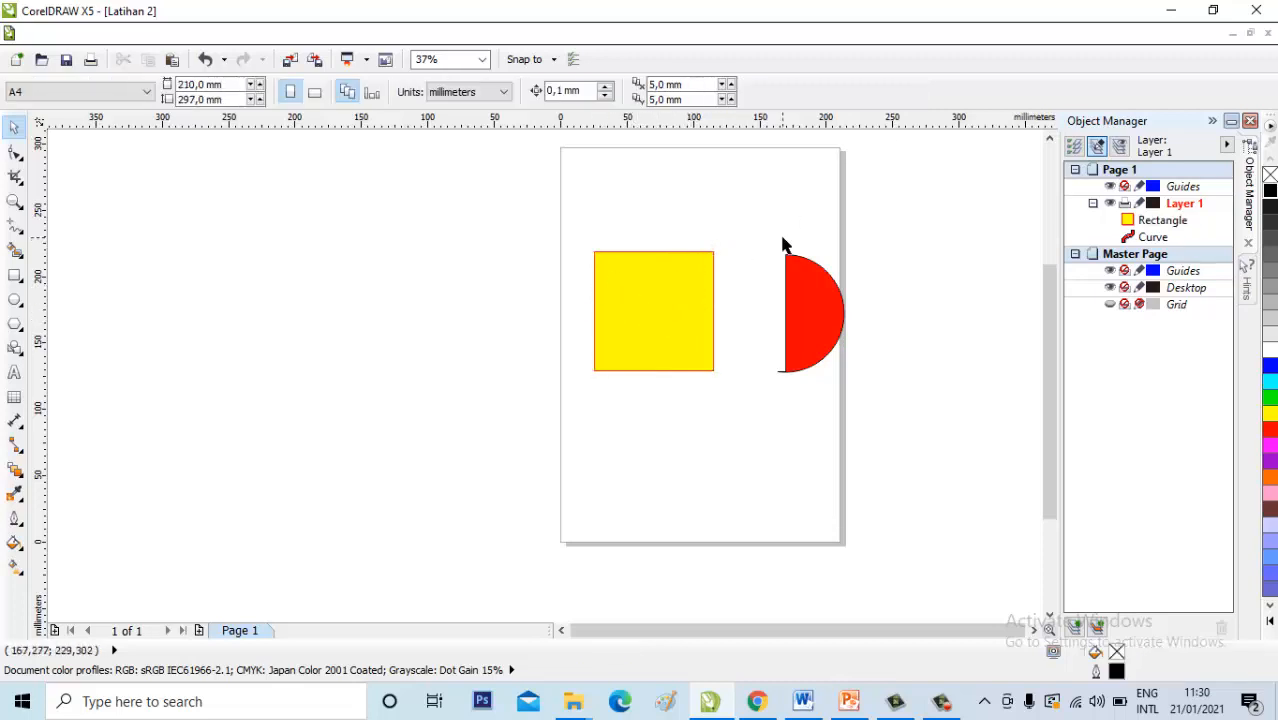
# Undo the trim of the red circle and set the yellow square and full circle apart, side by side on the page.
pyautogui.hotkey('ctrl', 'z')
pyautogui.hotkey('ctrl', 'z')
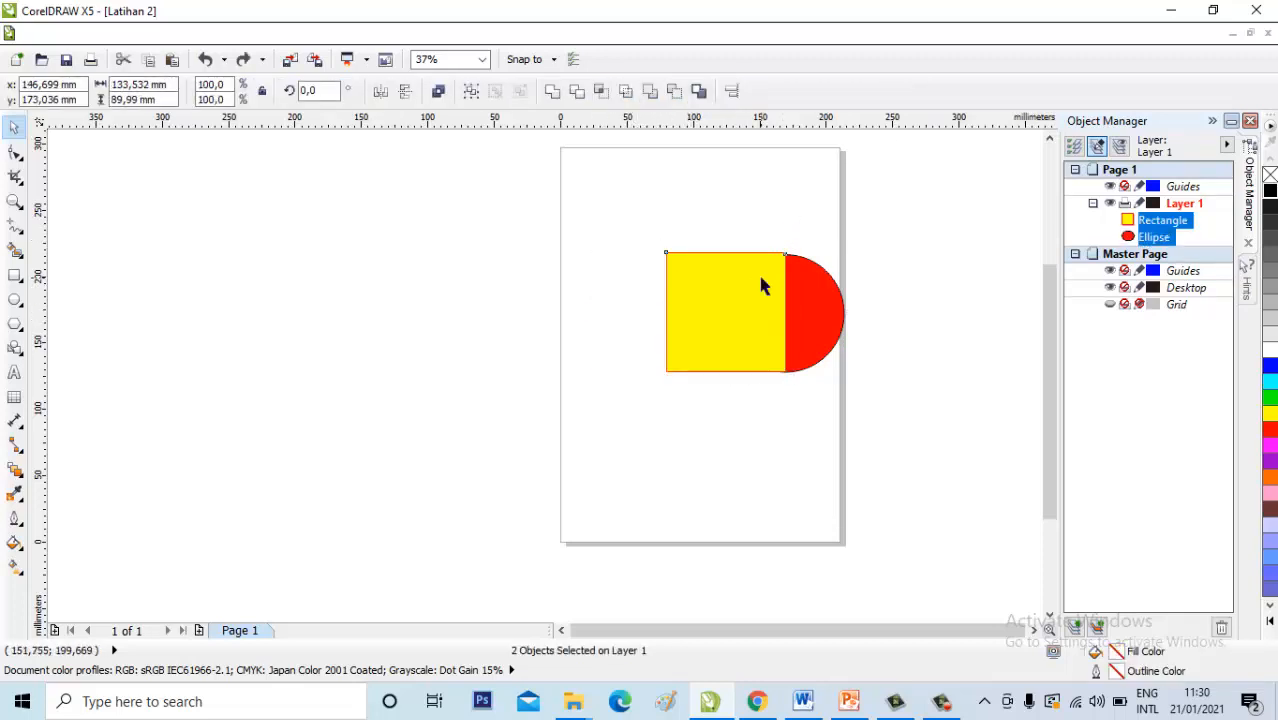
pyautogui.click(741, 277)
pyautogui.moveTo(759, 271); pyautogui.dragTo(682, 286)
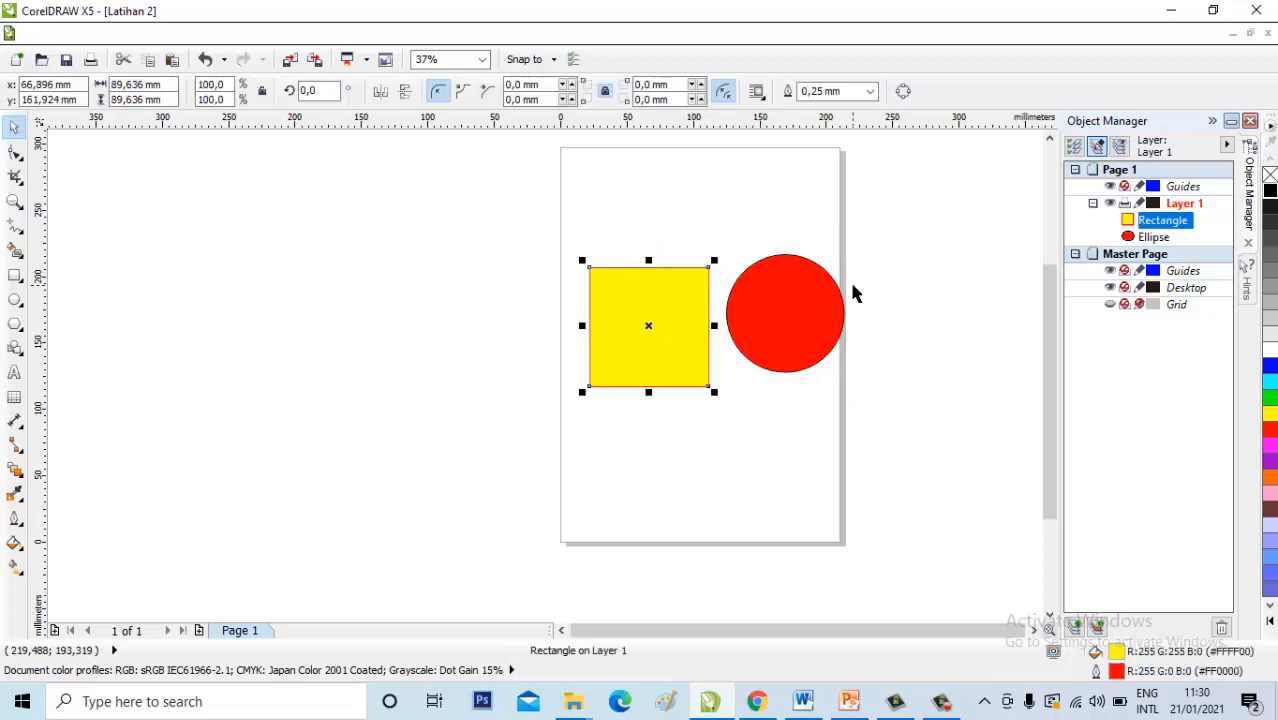
pyautogui.click(776, 312)
pyautogui.moveTo(776, 313); pyautogui.dragTo(772, 329)
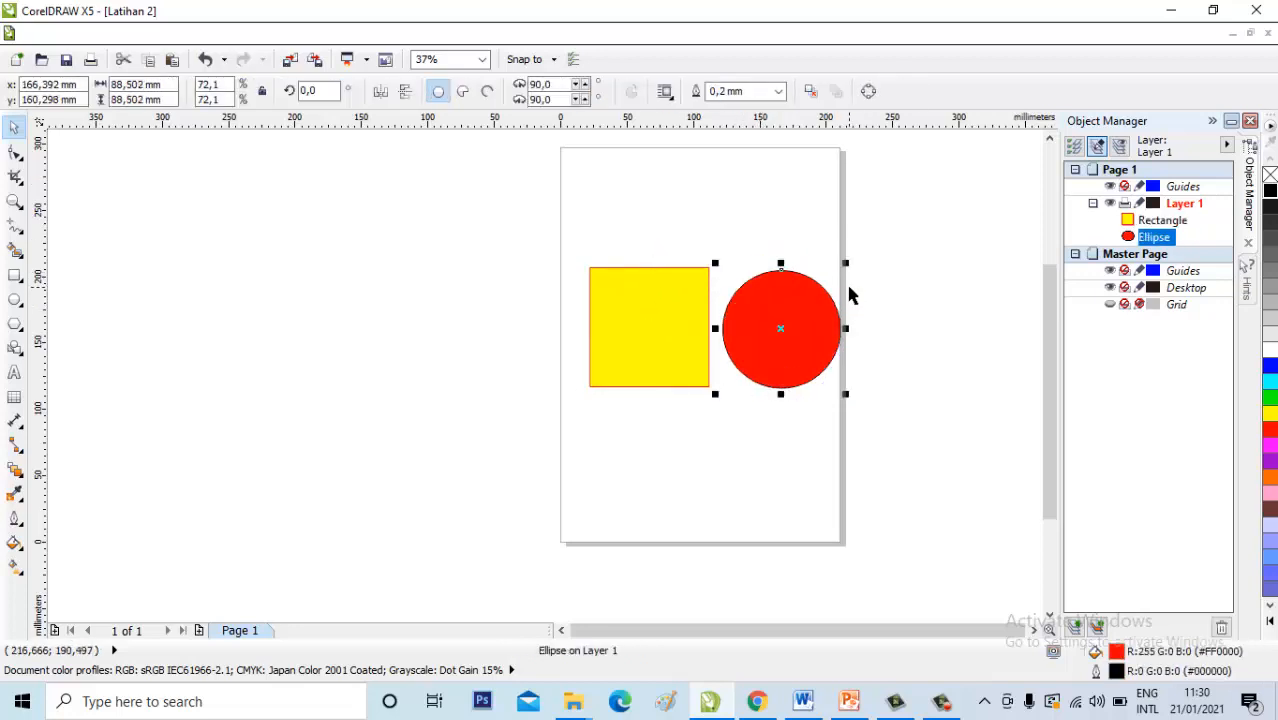
pyautogui.click(852, 296)
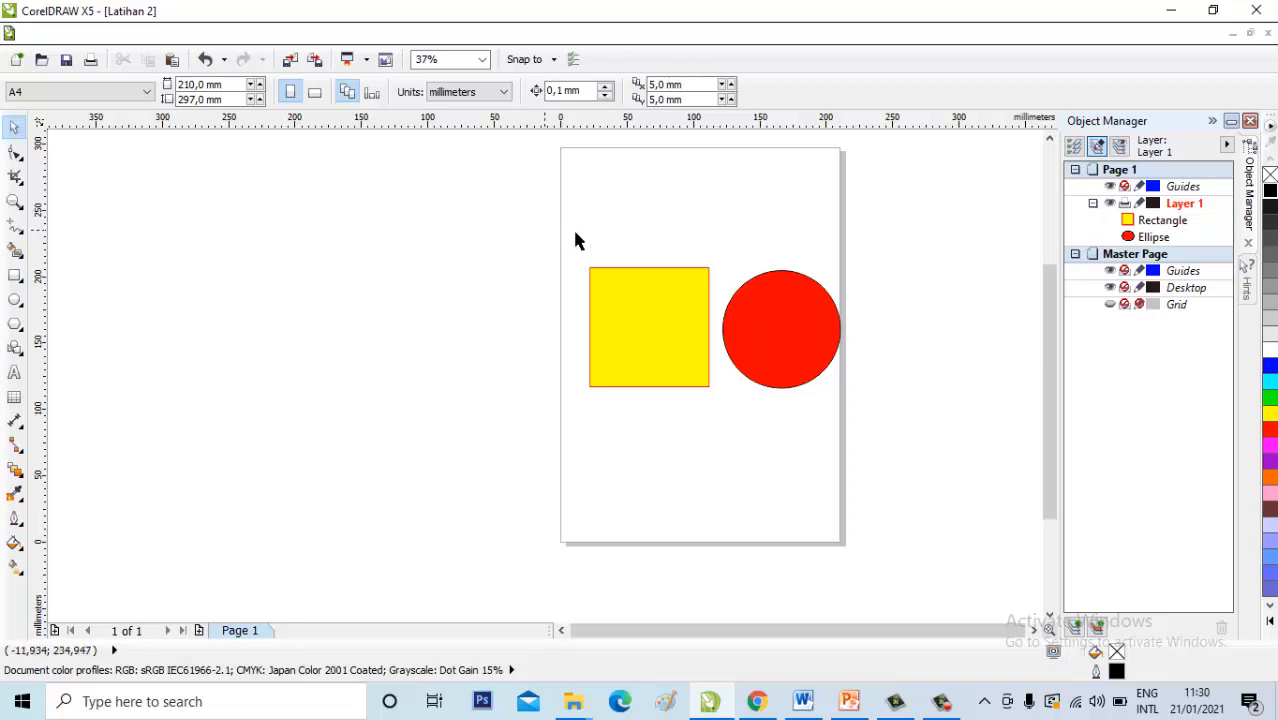
# Move the red circle horizontally onto the yellow square's right half and place it in front of the square.
pyautogui.click(750, 316)
pyautogui.moveTo(793, 306); pyautogui.dragTo(733, 306)
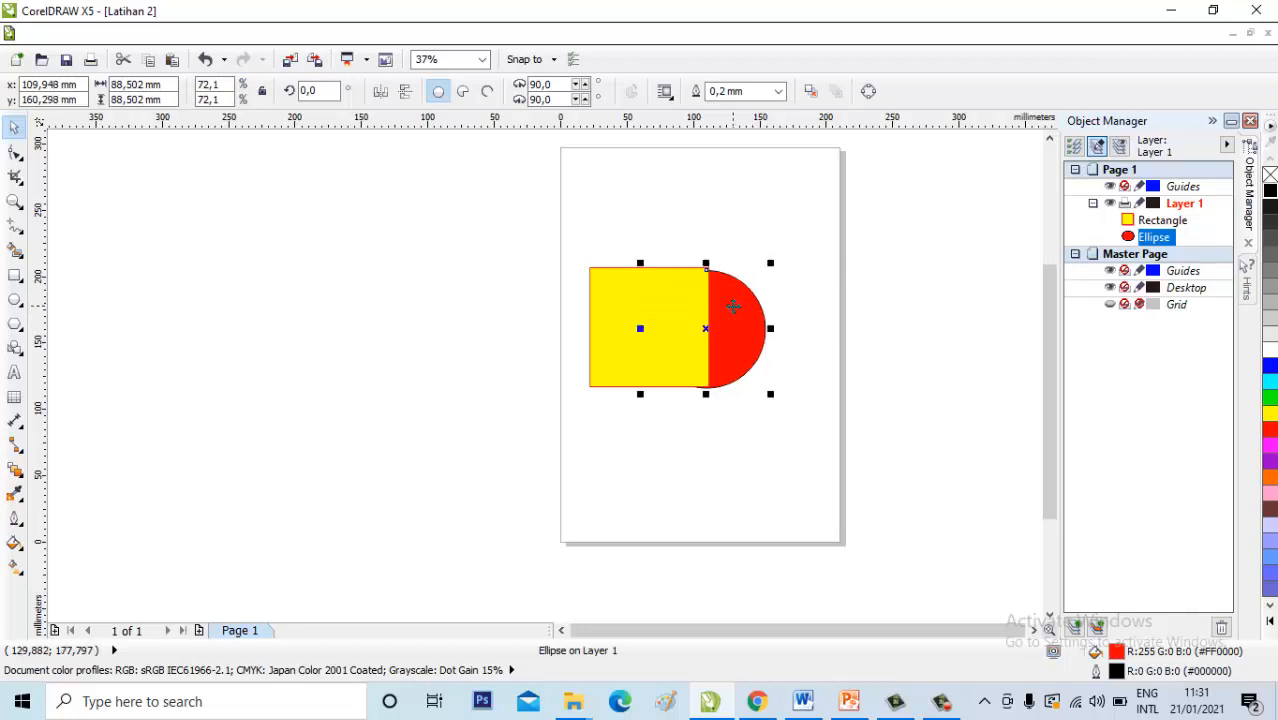
pyautogui.press('Delete')
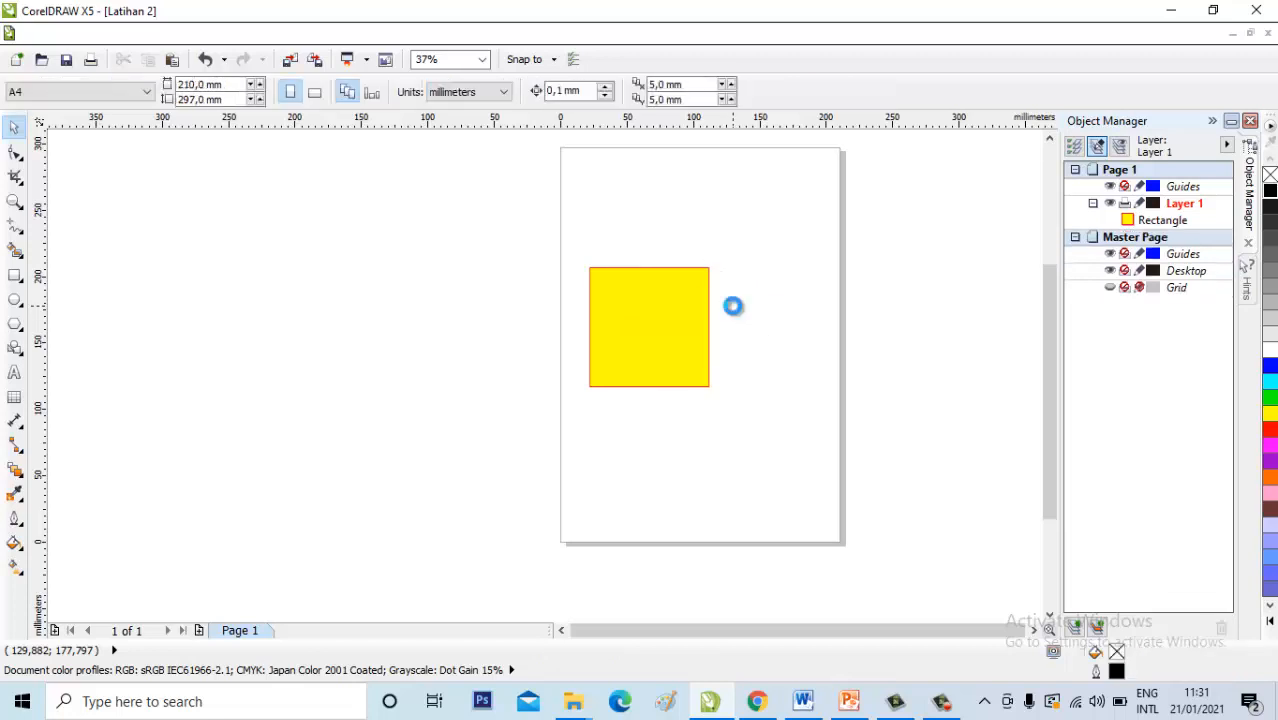
pyautogui.hotkey('ctrl', 'z')
# Intersect the red circle and the yellow square.
pyautogui.click(602, 224)
pyautogui.moveTo(556, 222); pyautogui.dragTo(804, 396)
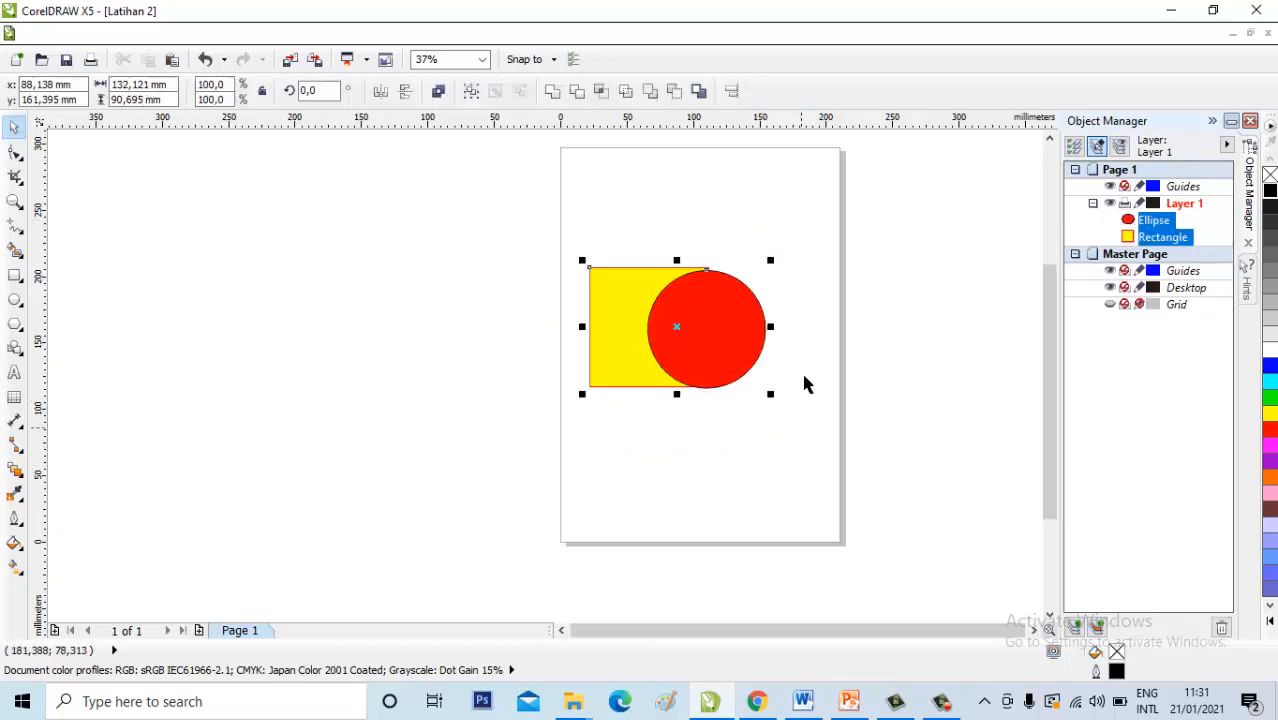
pyautogui.click(604, 95)
pyautogui.click(747, 244)
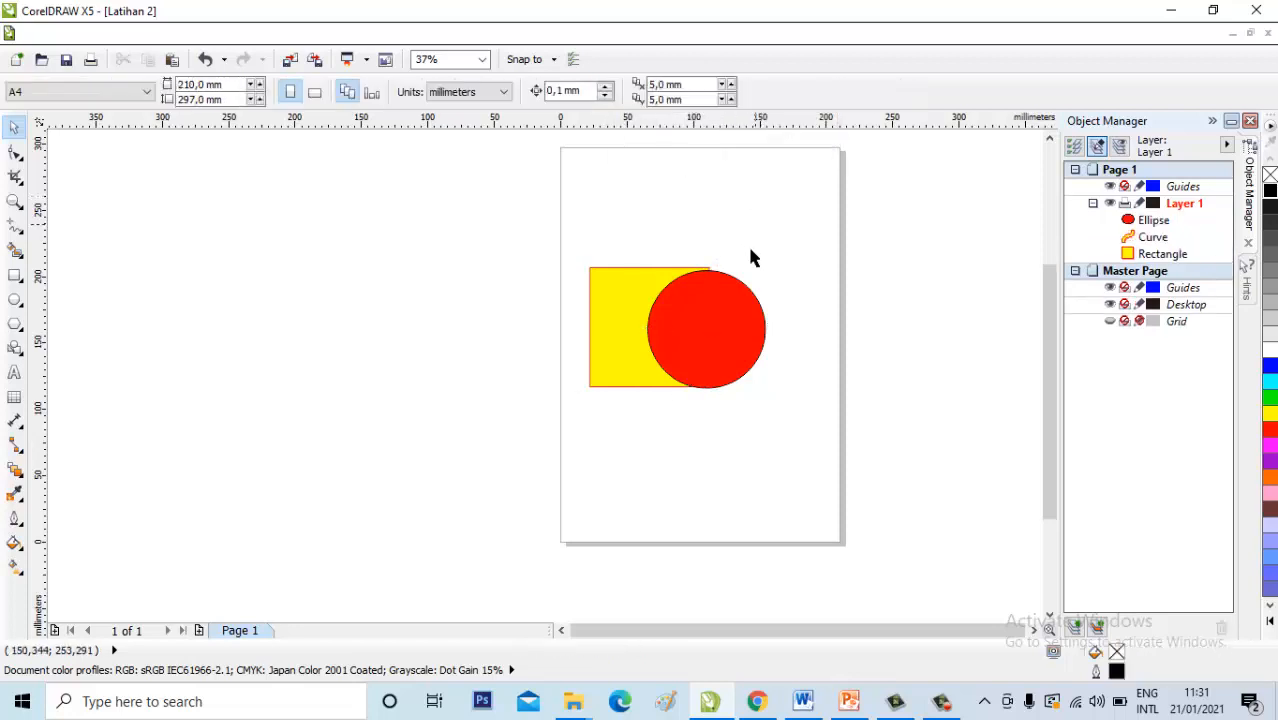
# Move the red circle off the square to the page's right edge and the yellow half-circle intersection down to the page's lower edge.
pyautogui.click(731, 316)
pyautogui.moveTo(745, 312); pyautogui.dragTo(858, 312)
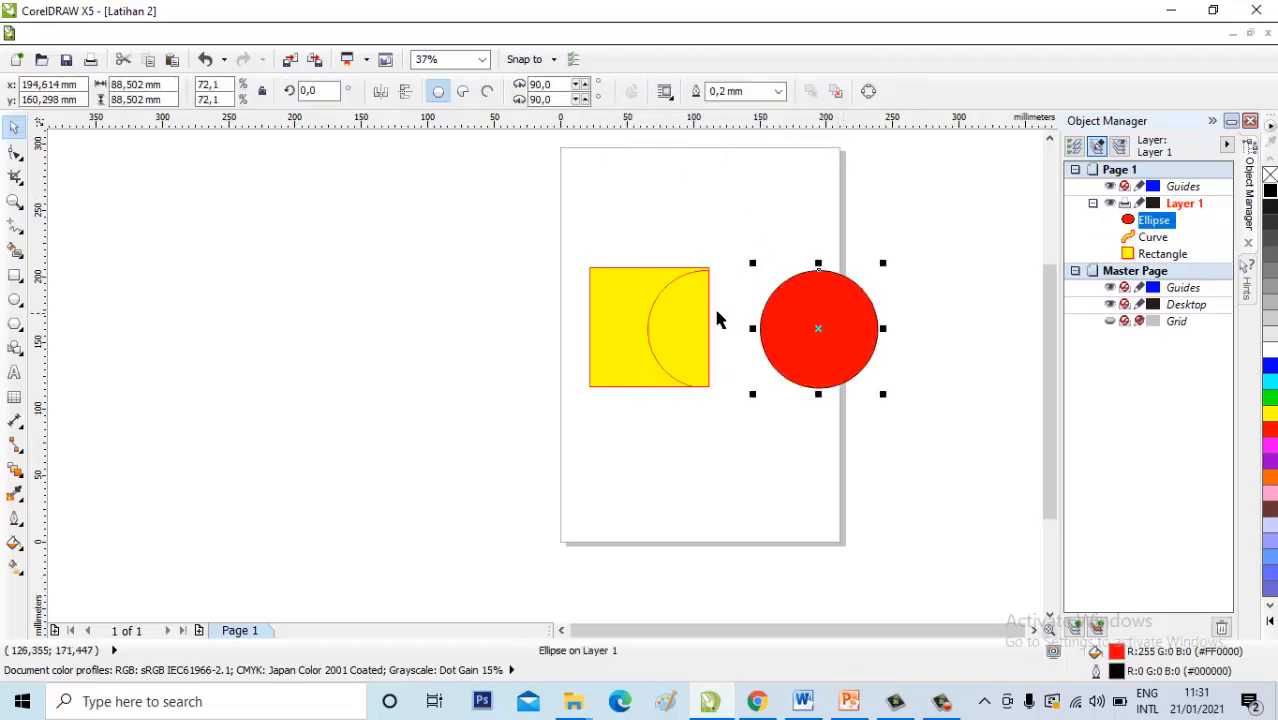
pyautogui.click(685, 299)
pyautogui.moveTo(696, 314); pyautogui.dragTo(729, 476)
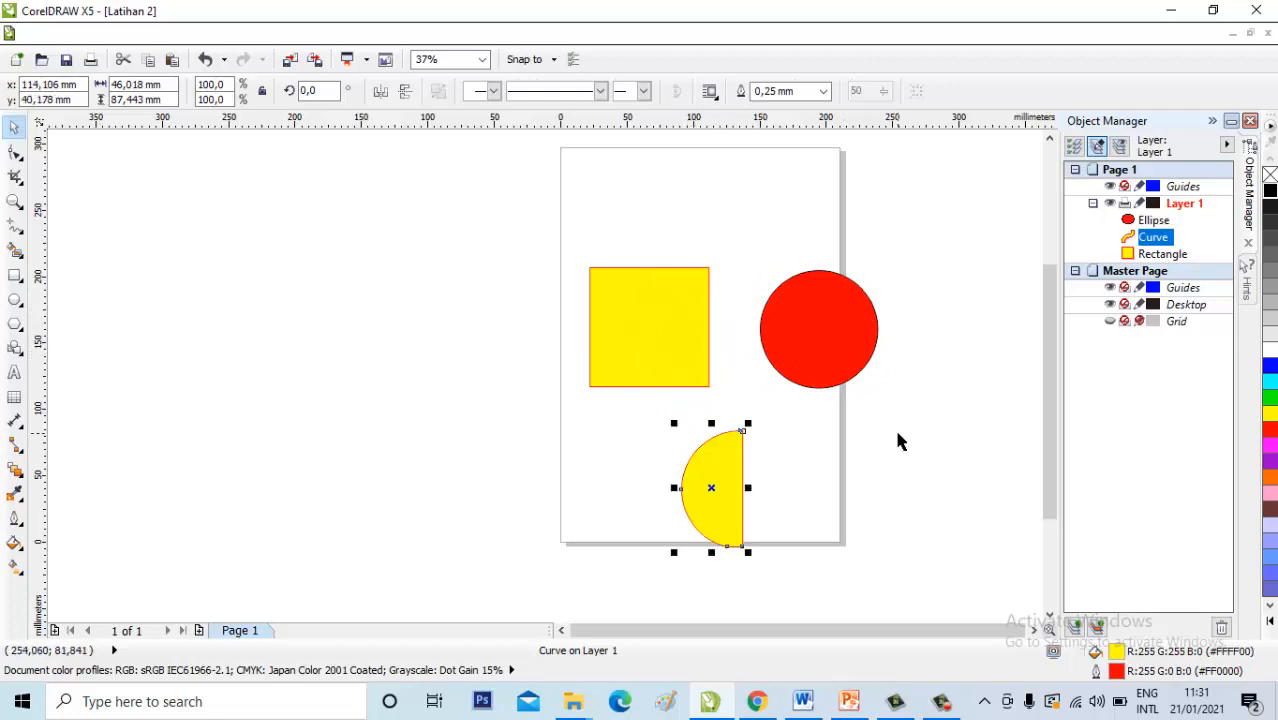
pyautogui.click(894, 426)
pyautogui.click(714, 491)
pyautogui.click(820, 340)
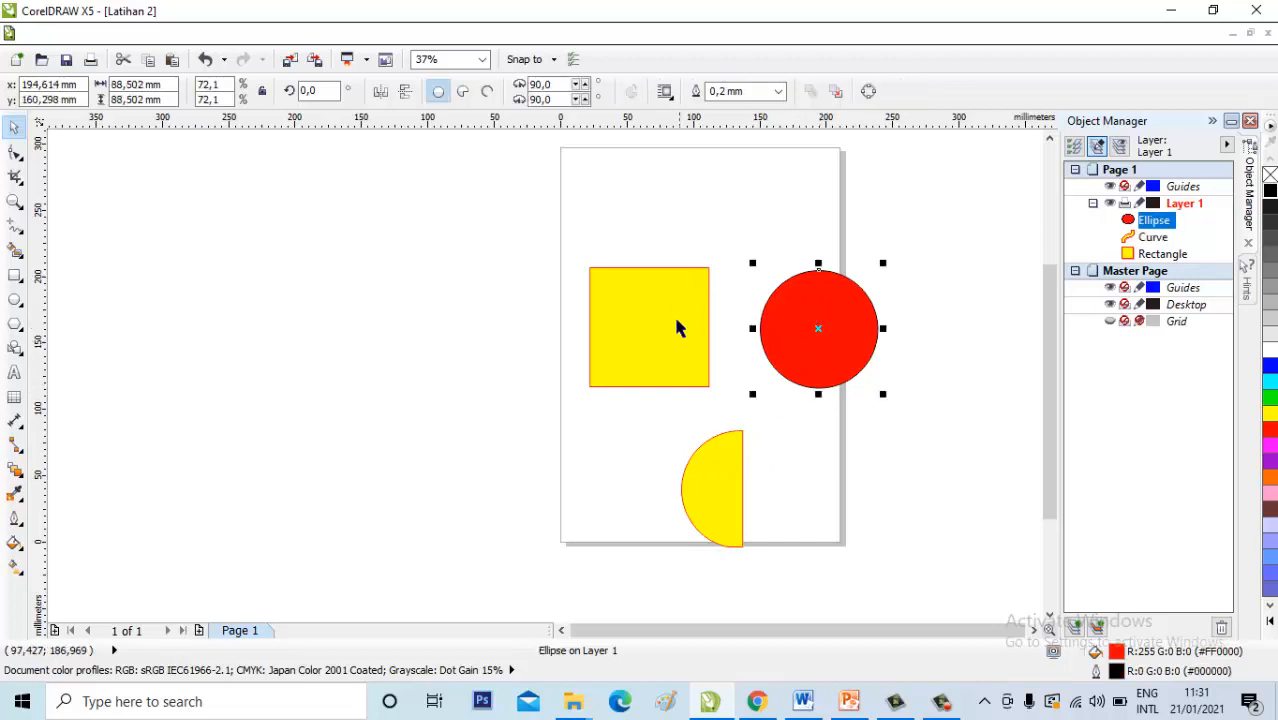
# Move the yellow square slightly up and center the red circle on top of it.
pyautogui.click(688, 348)
pyautogui.moveTo(653, 323); pyautogui.dragTo(628, 250)
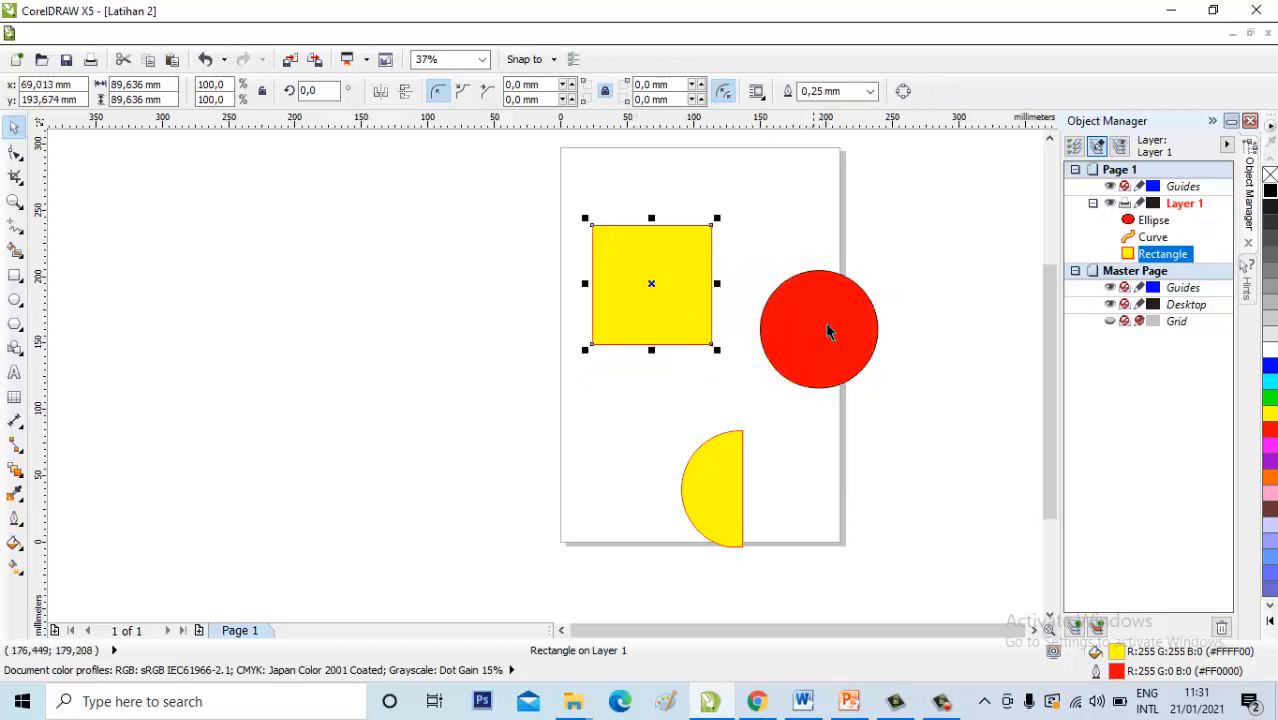
pyautogui.click(831, 326)
pyautogui.moveTo(831, 326); pyautogui.dragTo(665, 285)
pyautogui.click(800, 245)
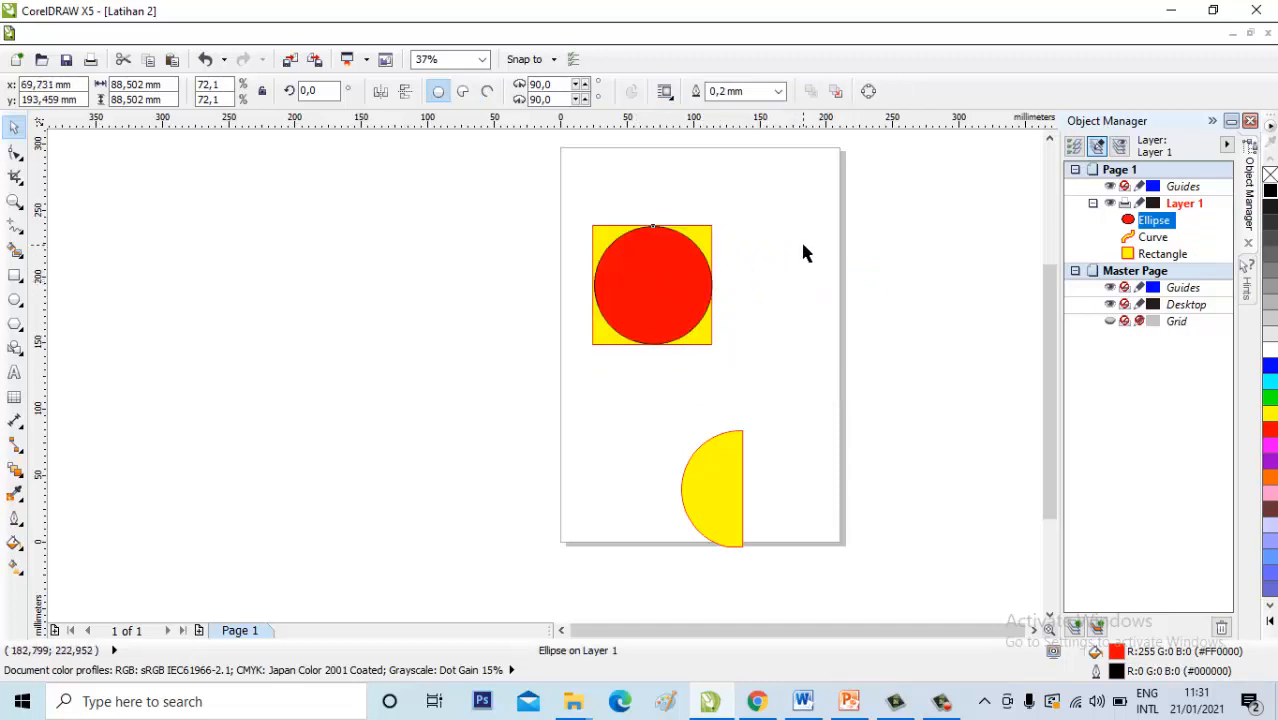
# Intersect the centered red circle with the yellow square and move the red circle back to the page's right edge.
pyautogui.moveTo(556, 188); pyautogui.dragTo(775, 385)
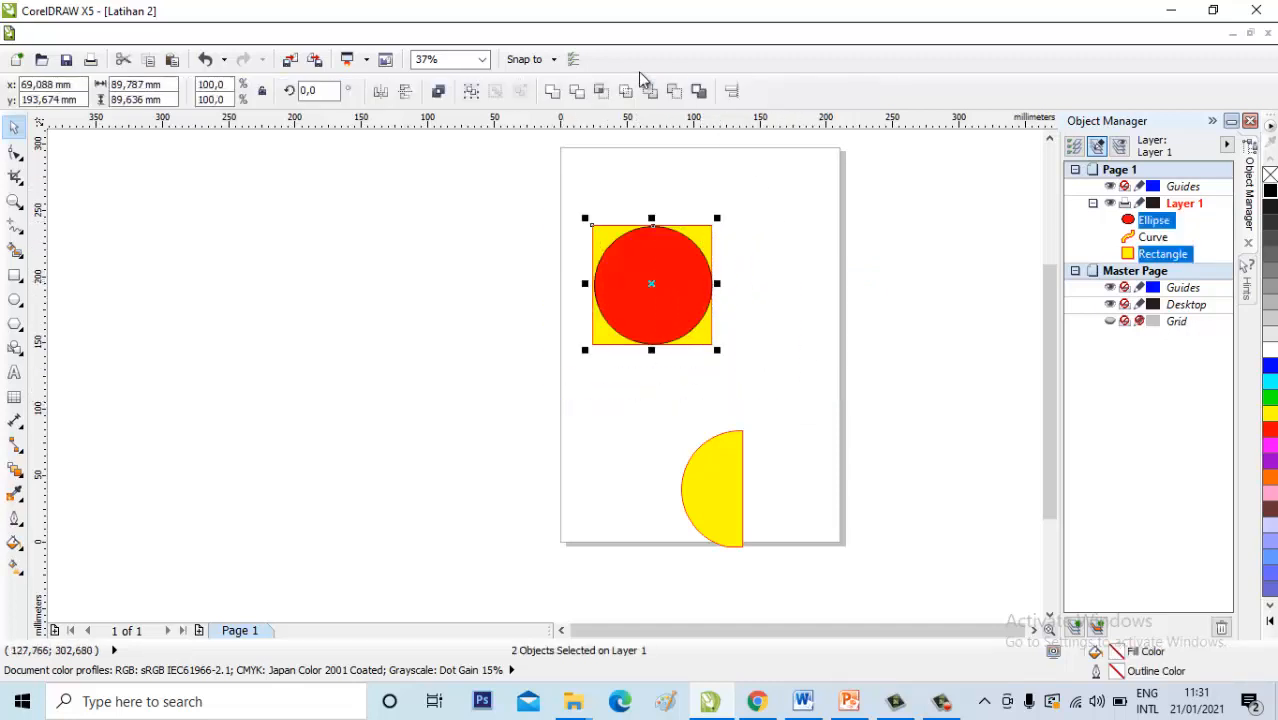
pyautogui.click(600, 91)
pyautogui.click(676, 277)
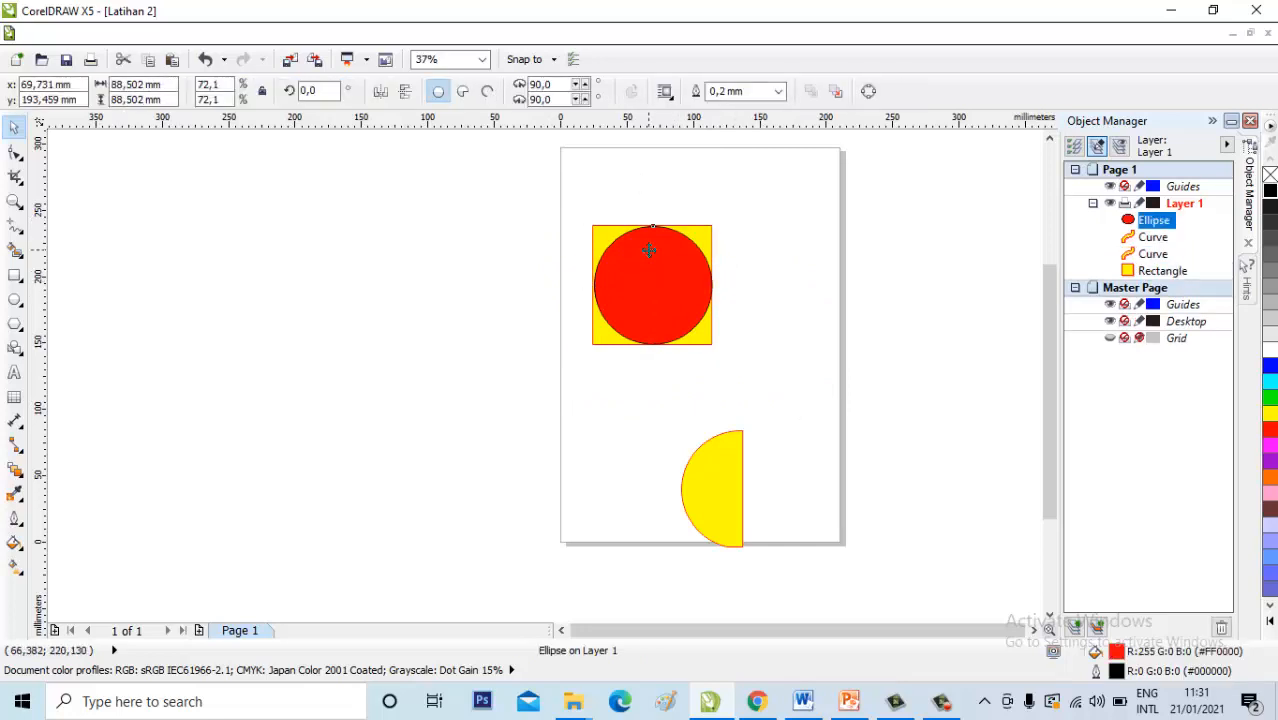
pyautogui.moveTo(650, 251); pyautogui.dragTo(830, 270)
# Move the yellow circular intersection off the square, beyond the page's left edge, and the yellow half circle to the page's lower-left area.
pyautogui.click(622, 271)
pyautogui.moveTo(633, 271); pyautogui.dragTo(568, 431)
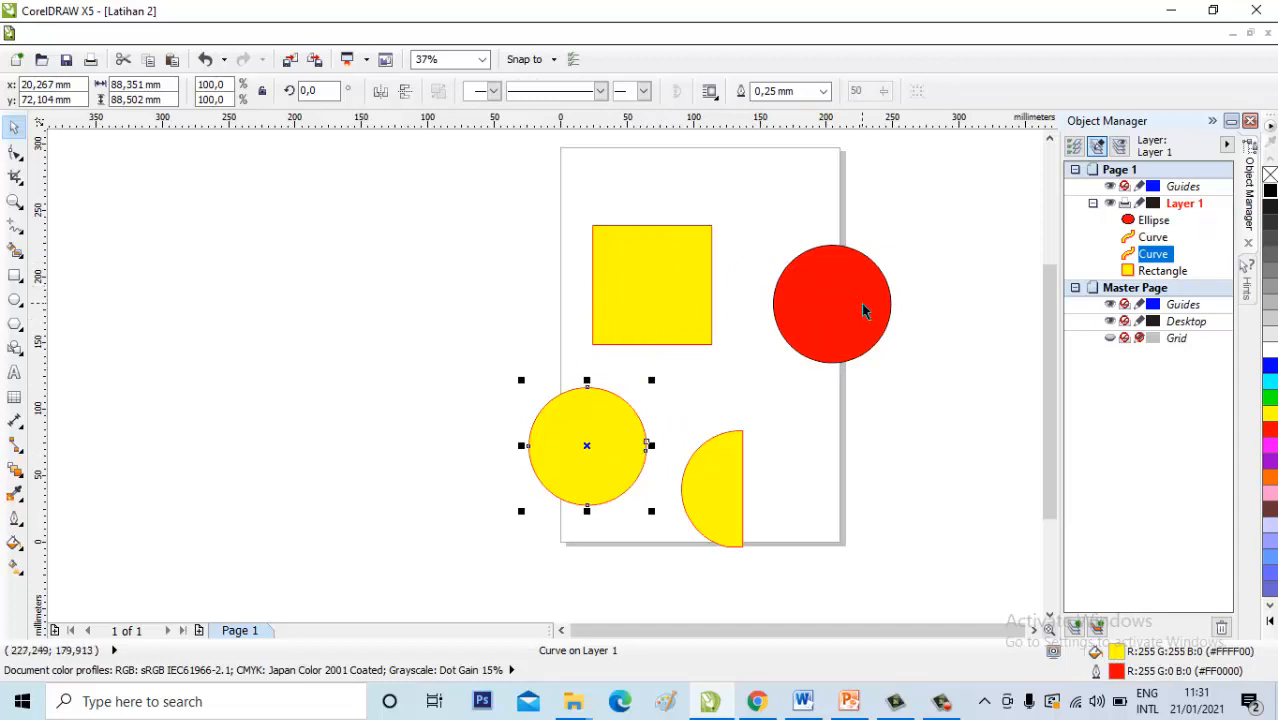
pyautogui.moveTo(599, 428); pyautogui.dragTo(519, 253)
pyautogui.click(725, 477)
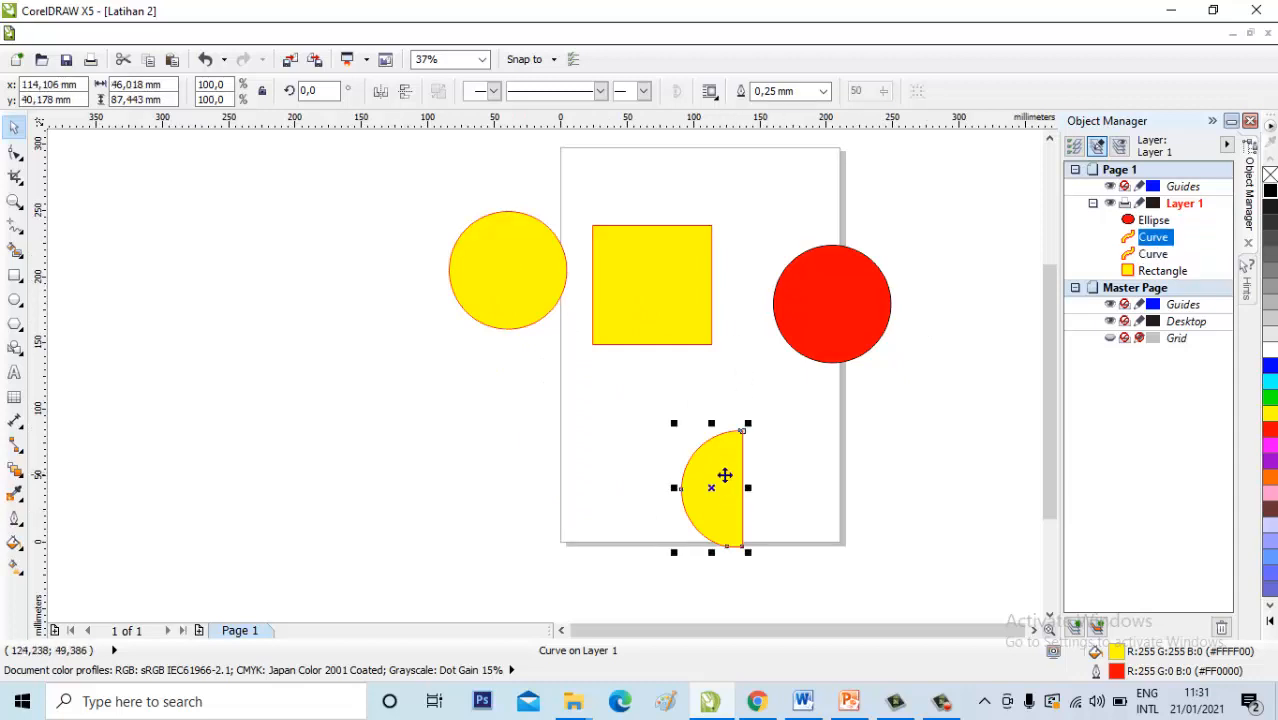
pyautogui.moveTo(725, 477); pyautogui.dragTo(610, 444)
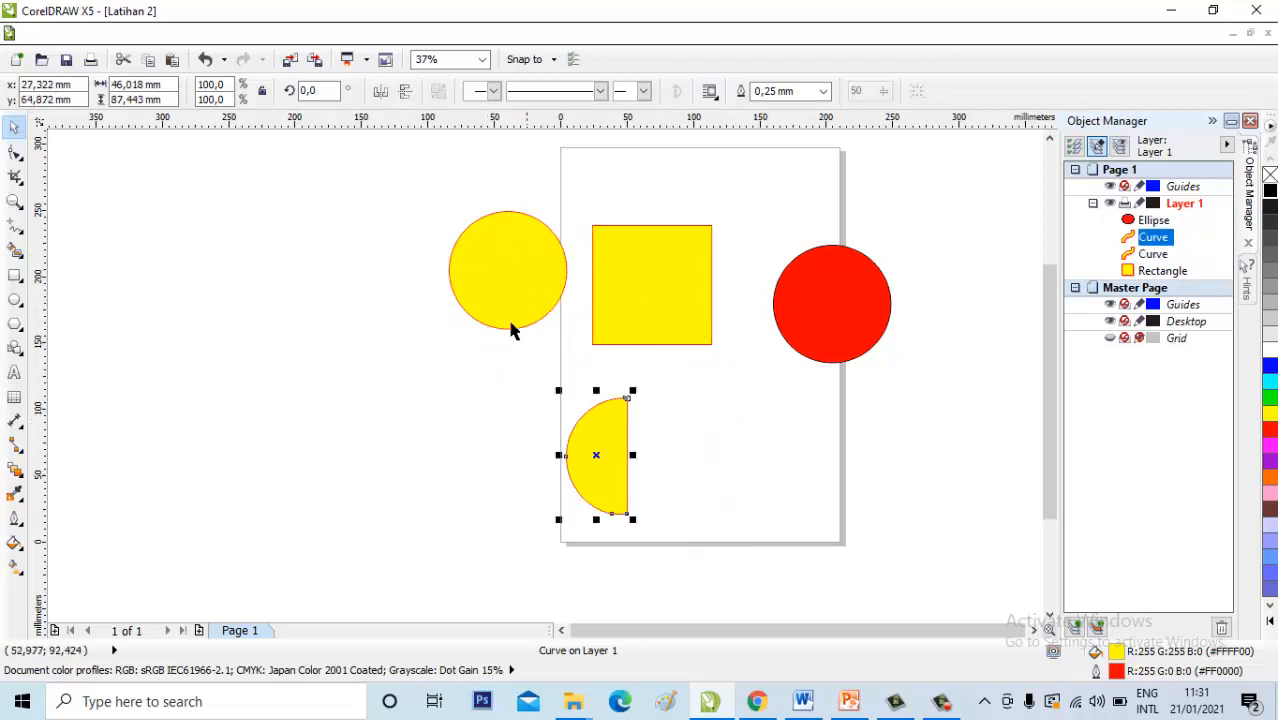
# Place the yellow circle over the yellow square's upper edge and weld the two into one arch shape.
pyautogui.click(513, 270)
pyautogui.moveTo(513, 270); pyautogui.dragTo(650, 235)
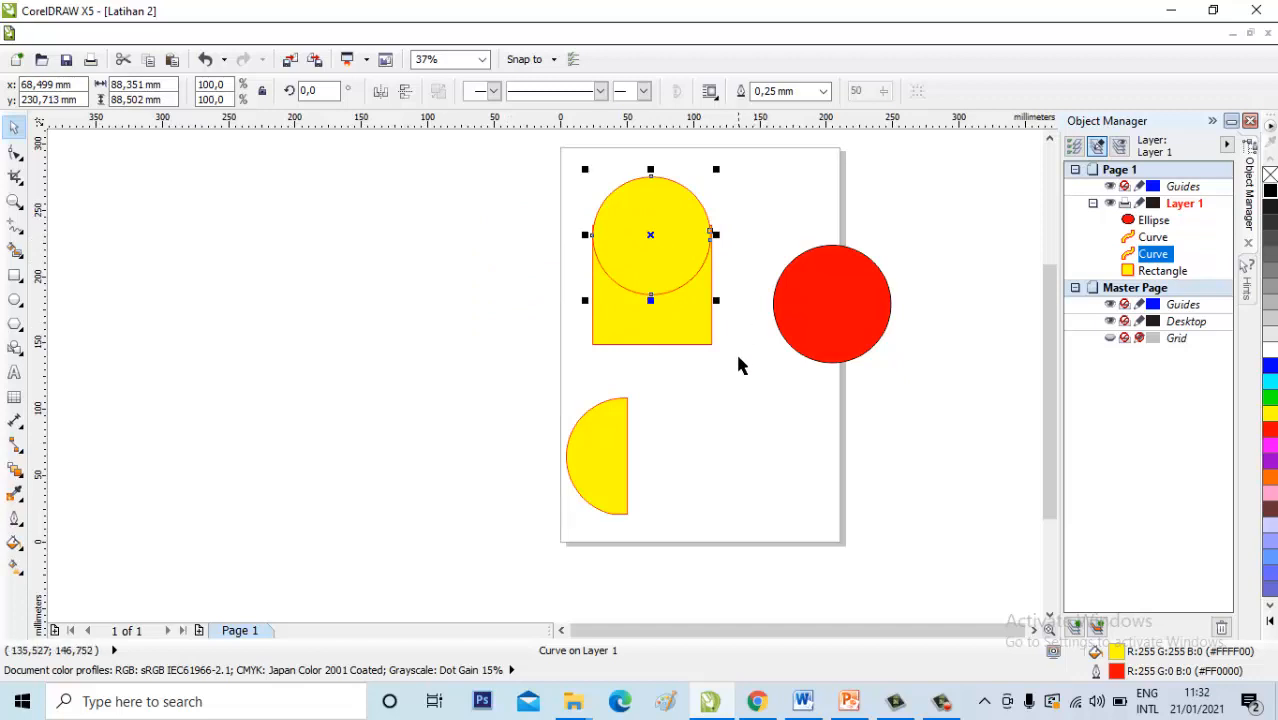
pyautogui.click(549, 135)
pyautogui.moveTo(549, 155); pyautogui.dragTo(741, 381)
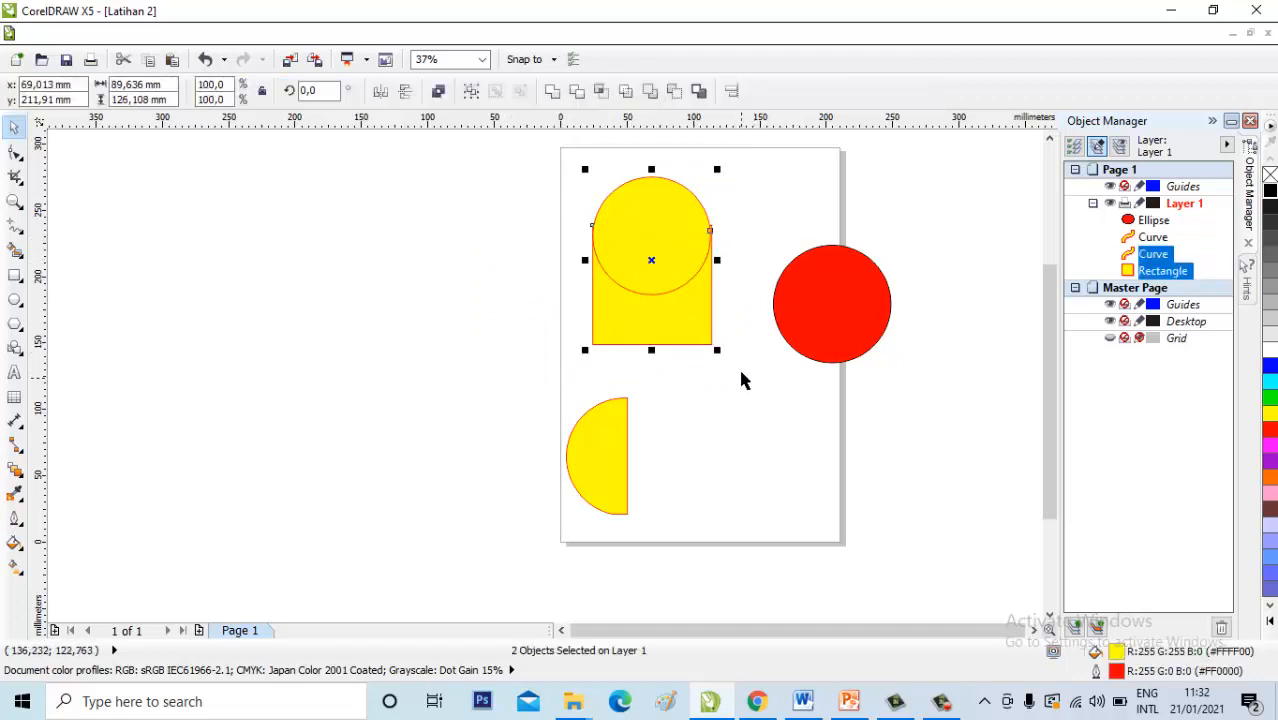
pyautogui.click(552, 91)
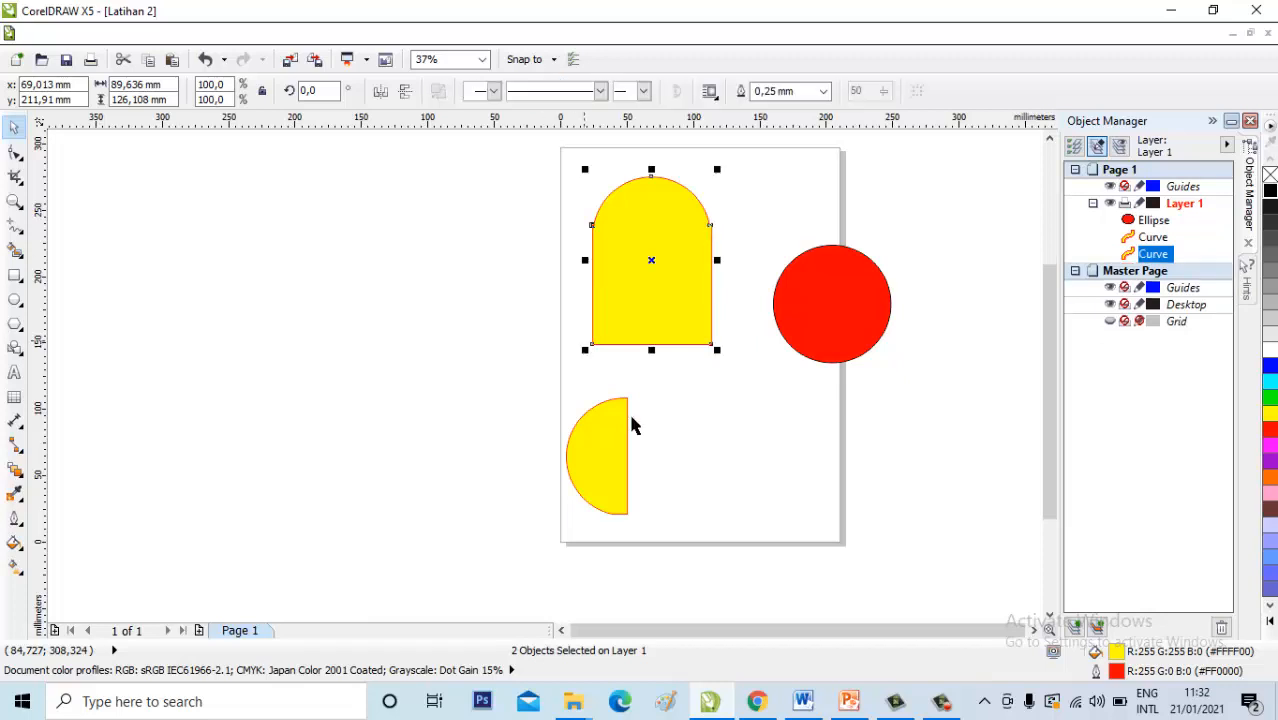
pyautogui.click(797, 428)
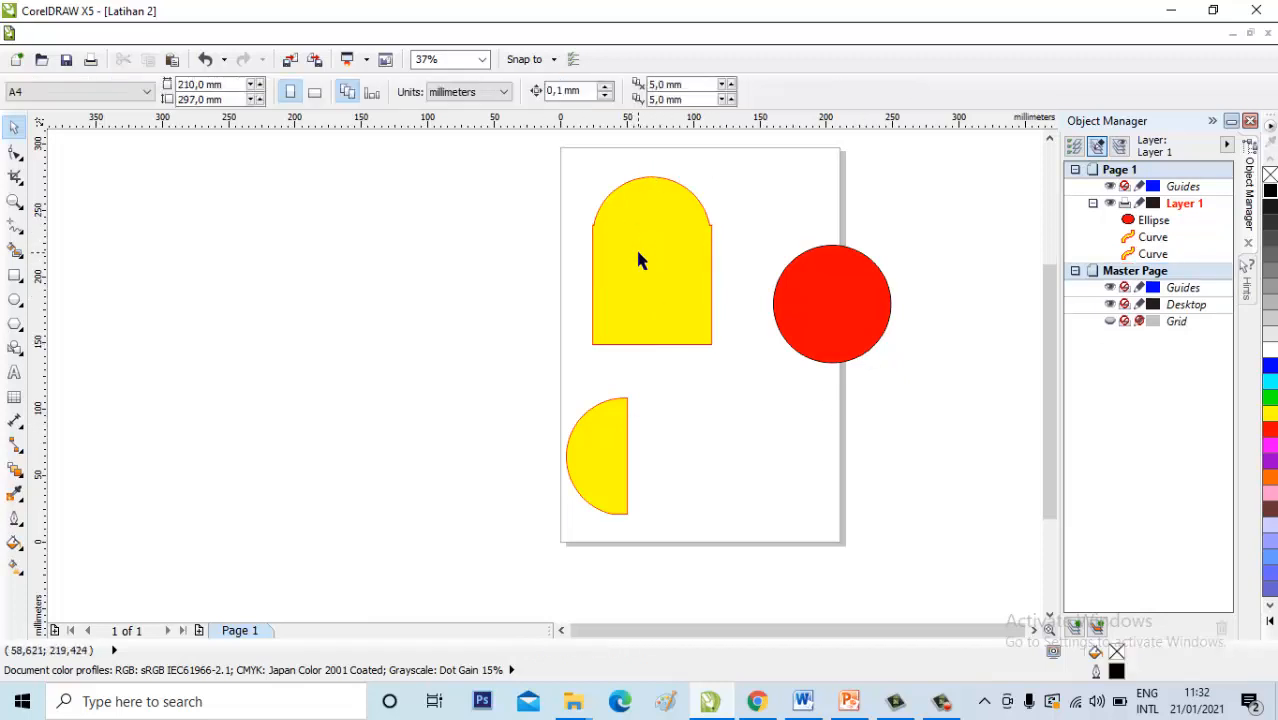
# Duplicate the yellow arch with an offset and delete the duplicate.
pyautogui.scroll(1, 635, 247)
pyautogui.scroll(-1, 639, 228)
pyautogui.click(622, 275)
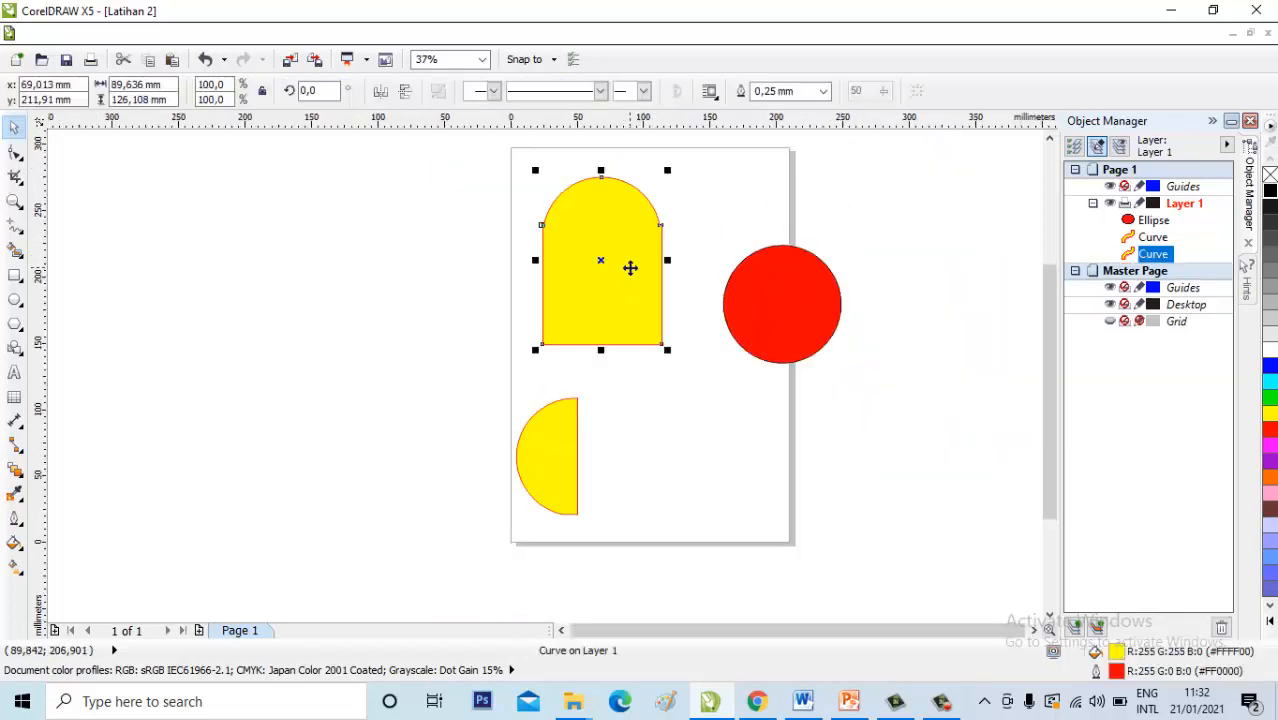
pyautogui.click(738, 445)
pyautogui.click(783, 318)
pyautogui.hotkey('ctrl', 'd')
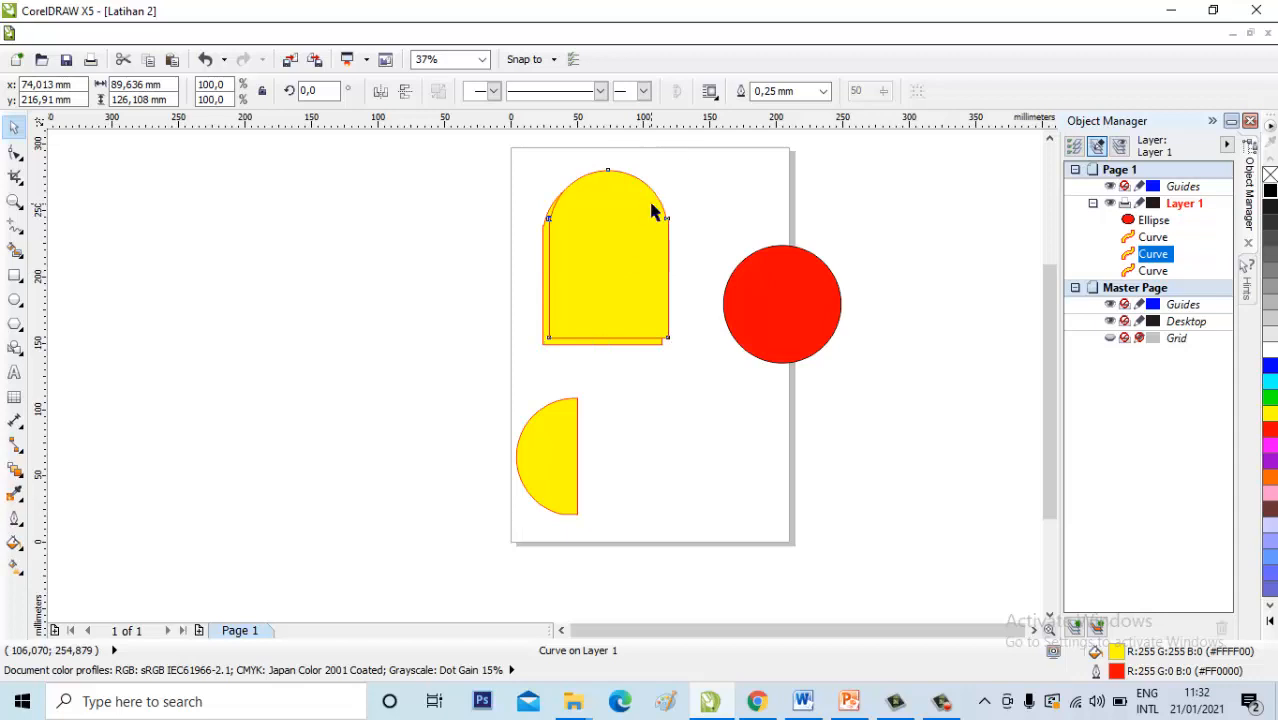
pyautogui.press('Delete')
# Copy the yellow arch in place and scale the copy down to about 74% around its center.
pyautogui.click(650, 217)
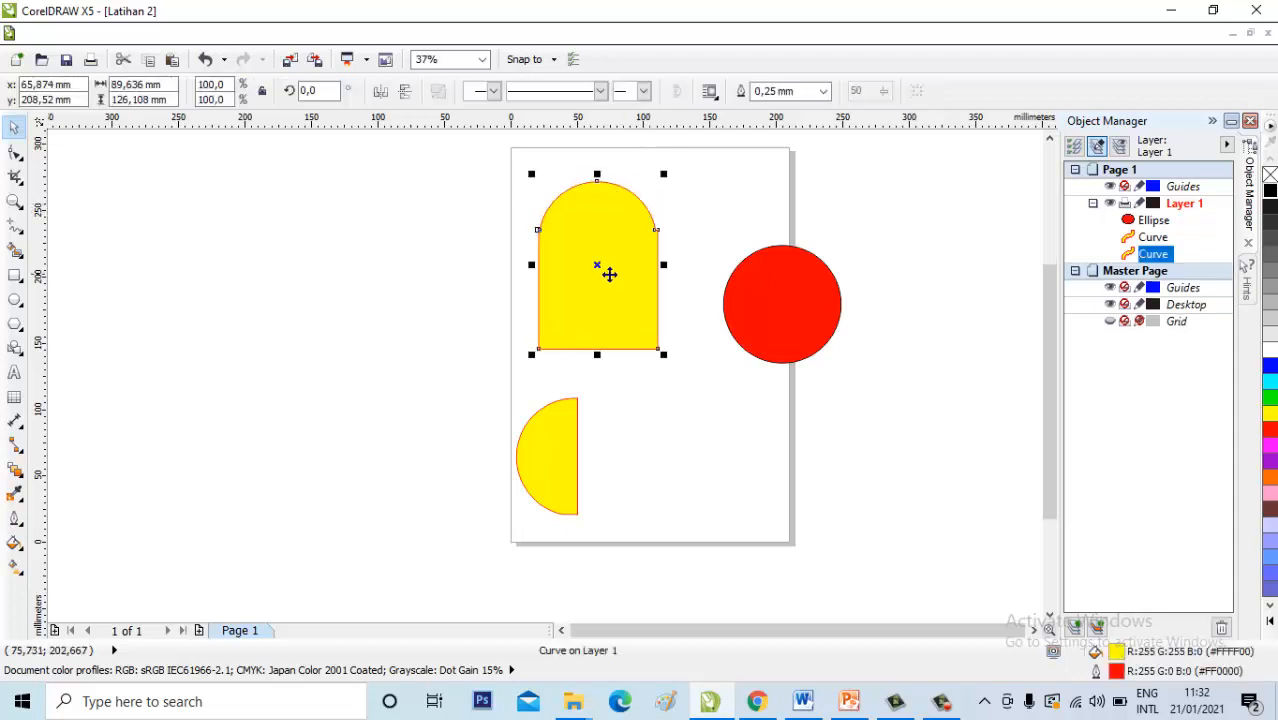
pyautogui.hotkey('ctrl', 'c')
pyautogui.hotkey('ctrl', 'v')
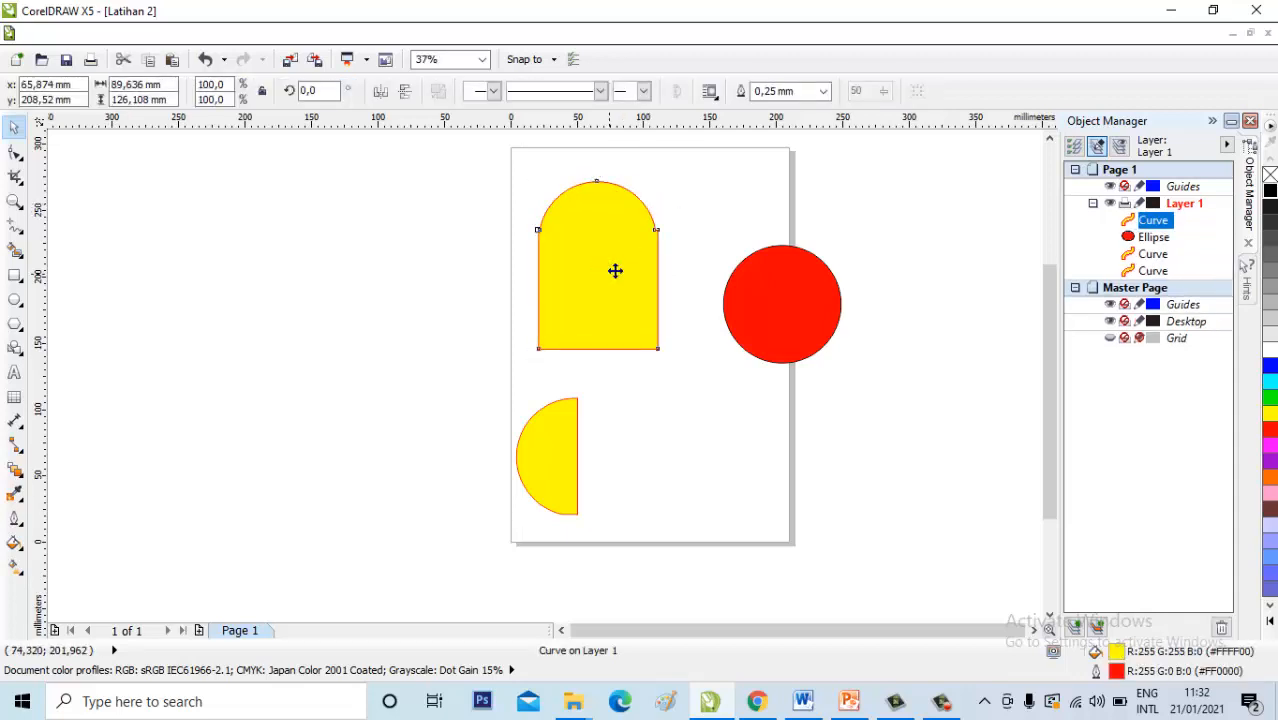
pyautogui.press('F10')
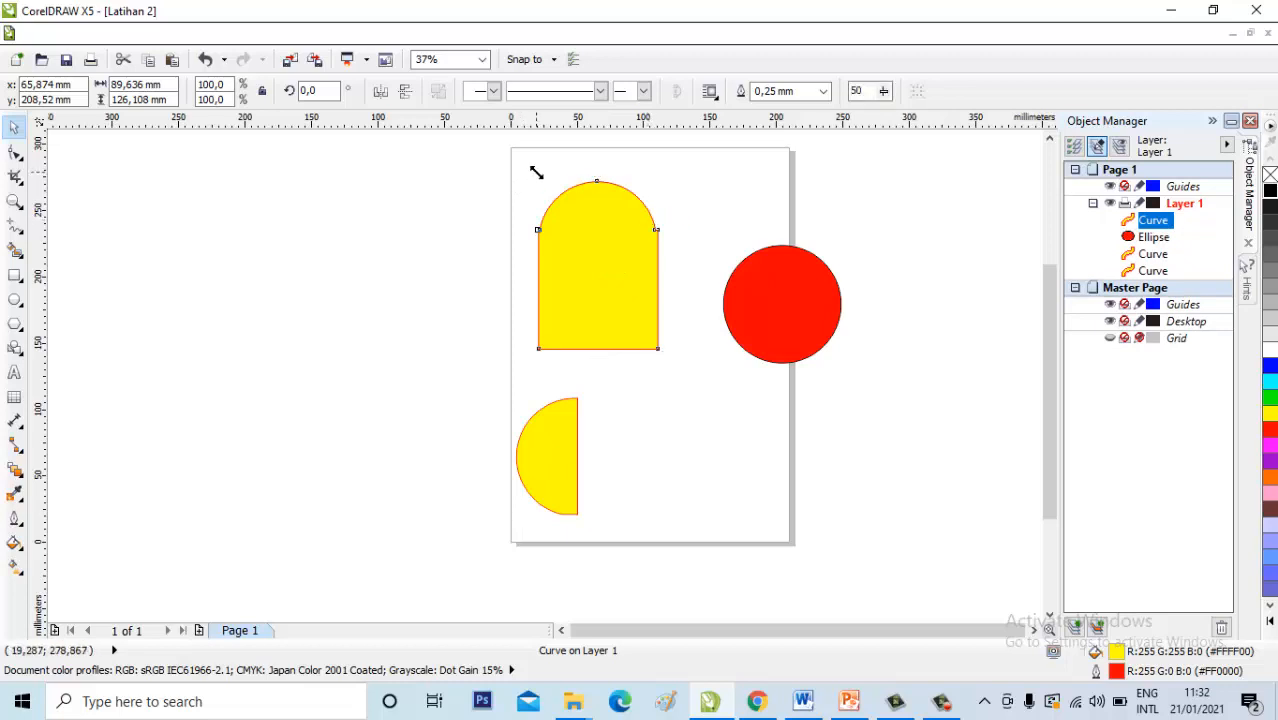
pyautogui.moveTo(540, 178); pyautogui.dragTo(548, 192)
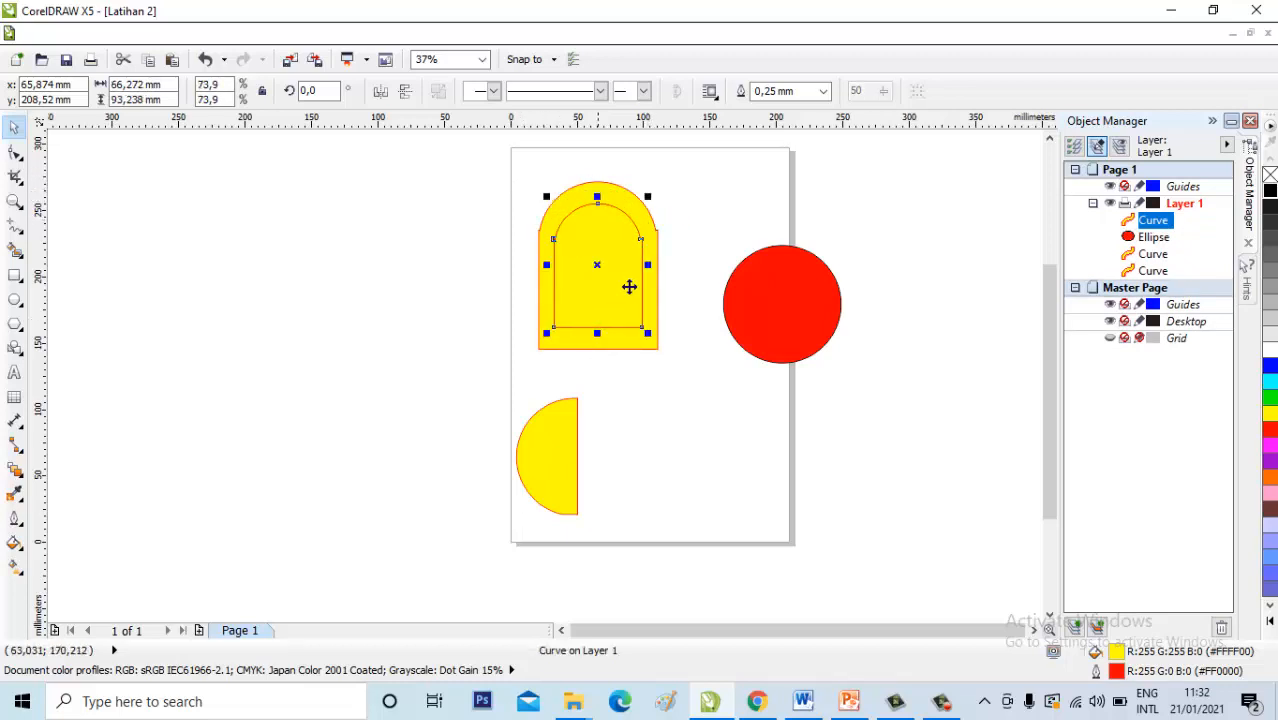
# Trim the large yellow arch with the smaller arch inside it.
pyautogui.click(729, 203)
pyautogui.click(638, 227)
pyautogui.click(588, 162)
pyautogui.moveTo(491, 157); pyautogui.dragTo(673, 386)
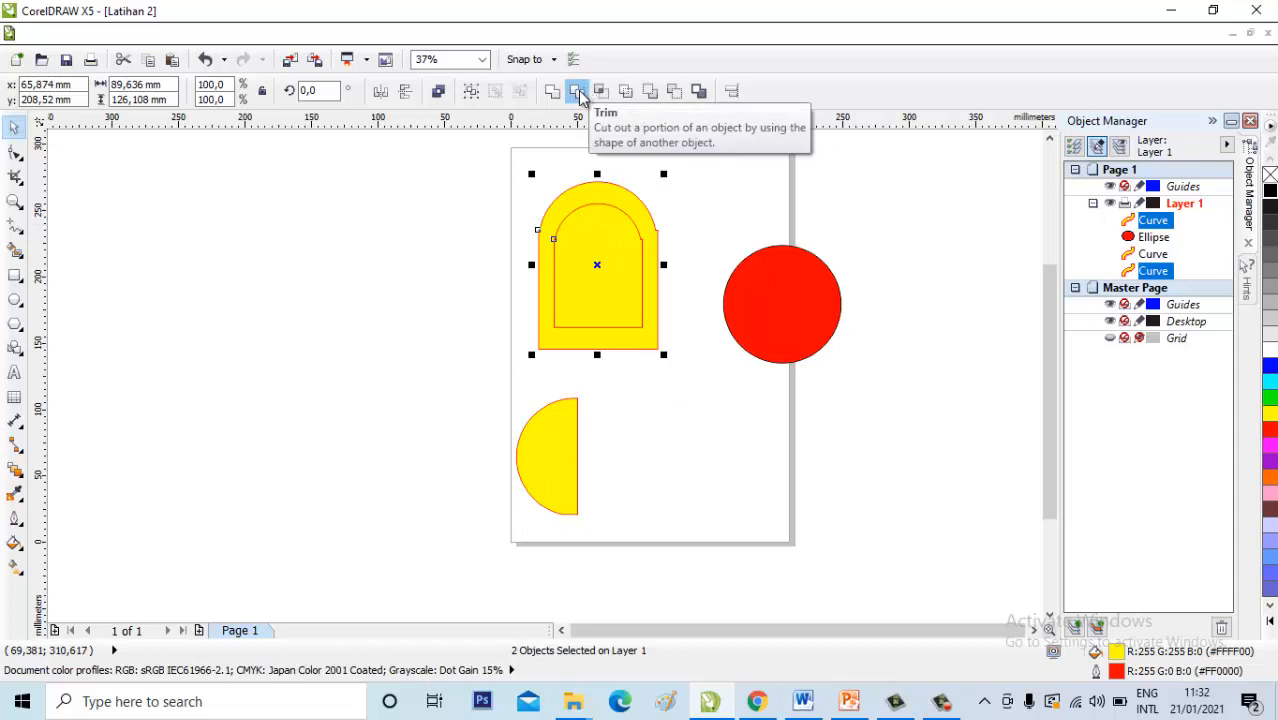
pyautogui.click(580, 92)
pyautogui.click(680, 215)
# Move the smaller arch down across the lower bar of the arch frame and trim the frame with it.
pyautogui.click(605, 248)
pyautogui.moveTo(605, 248); pyautogui.dragTo(618, 302)
pyautogui.press('Escape')
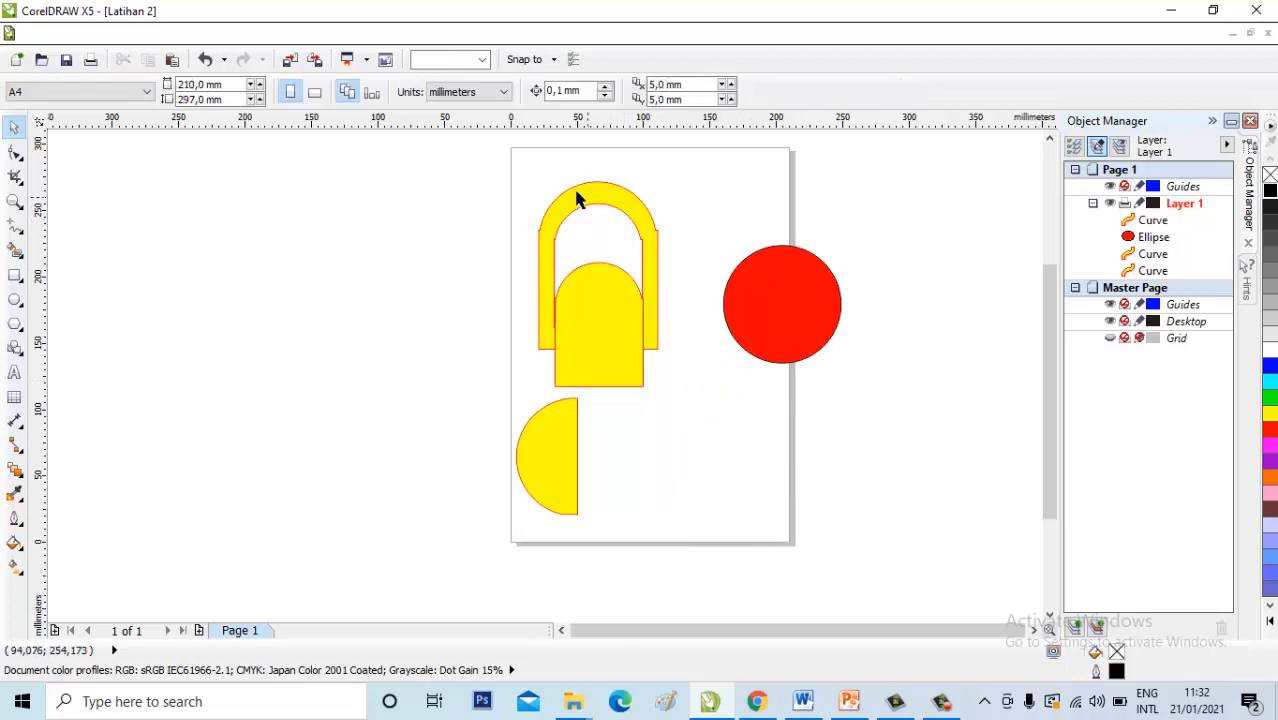
pyautogui.moveTo(500, 200); pyautogui.dragTo(710, 416)
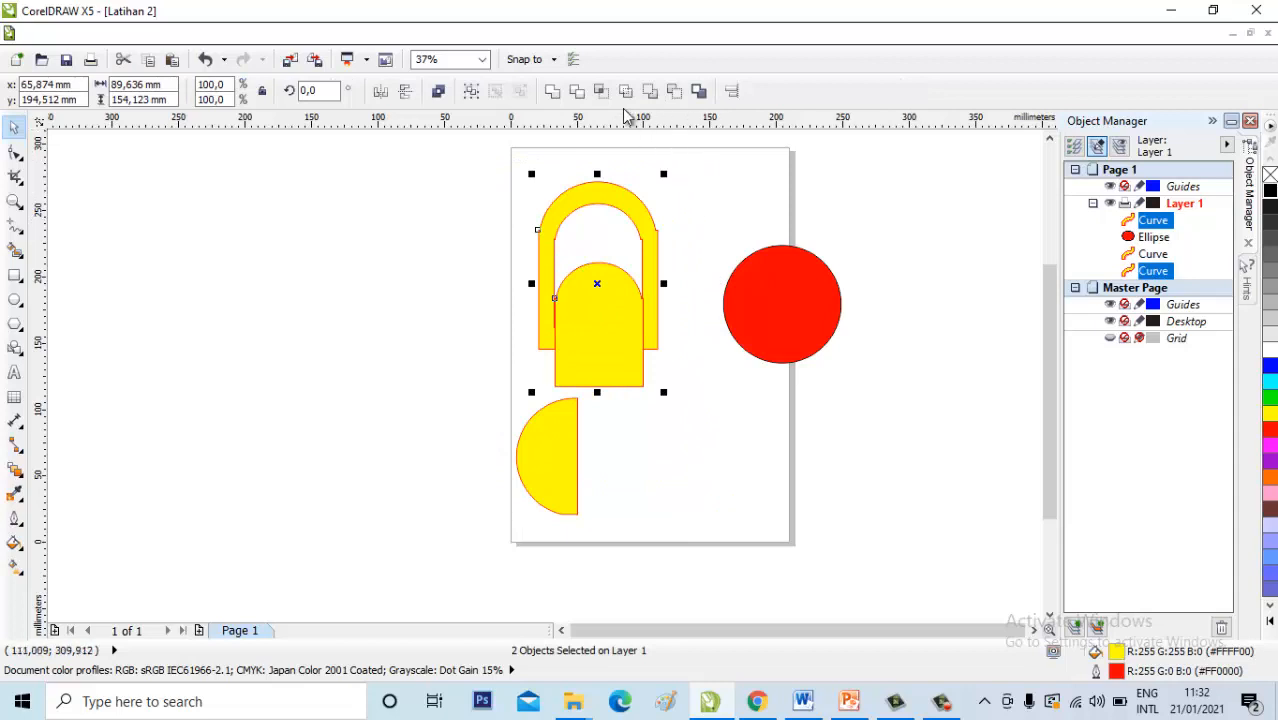
pyautogui.click(576, 92)
pyautogui.click(696, 438)
# Move the smaller yellow arch away from the open frame to the page's lower-right corner.
pyautogui.click(593, 320)
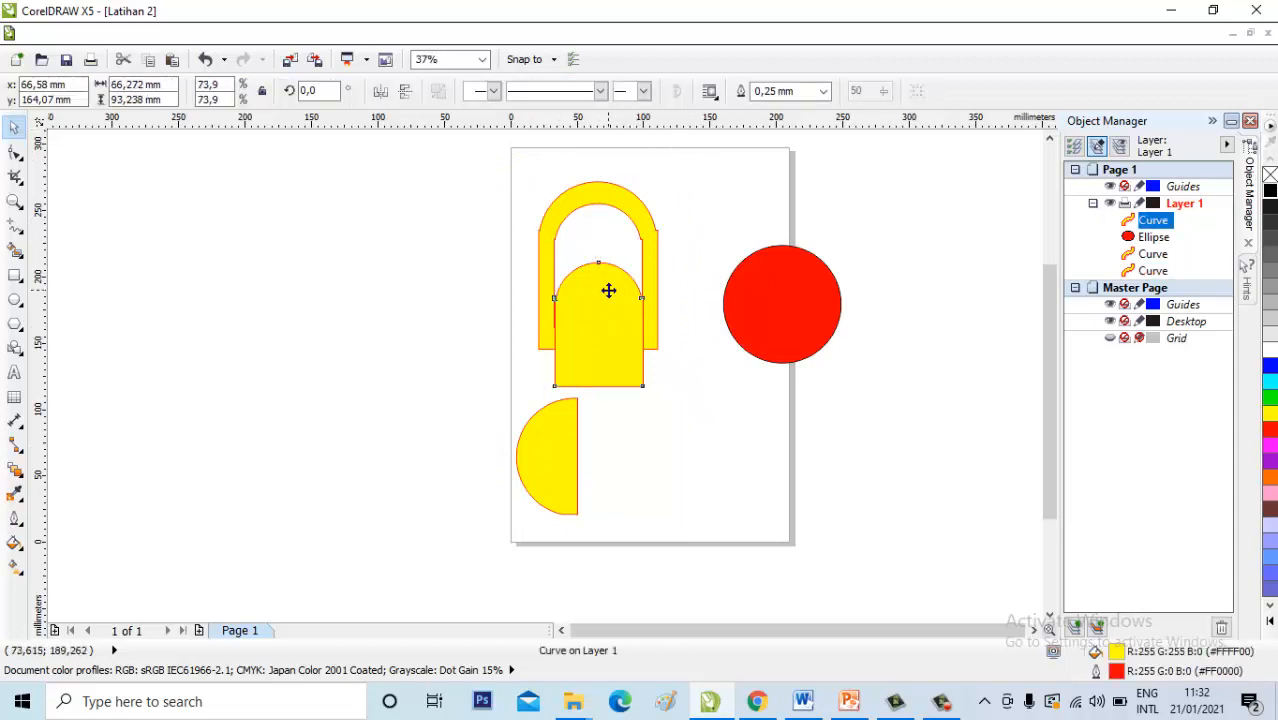
pyautogui.scroll(1, 603, 277)
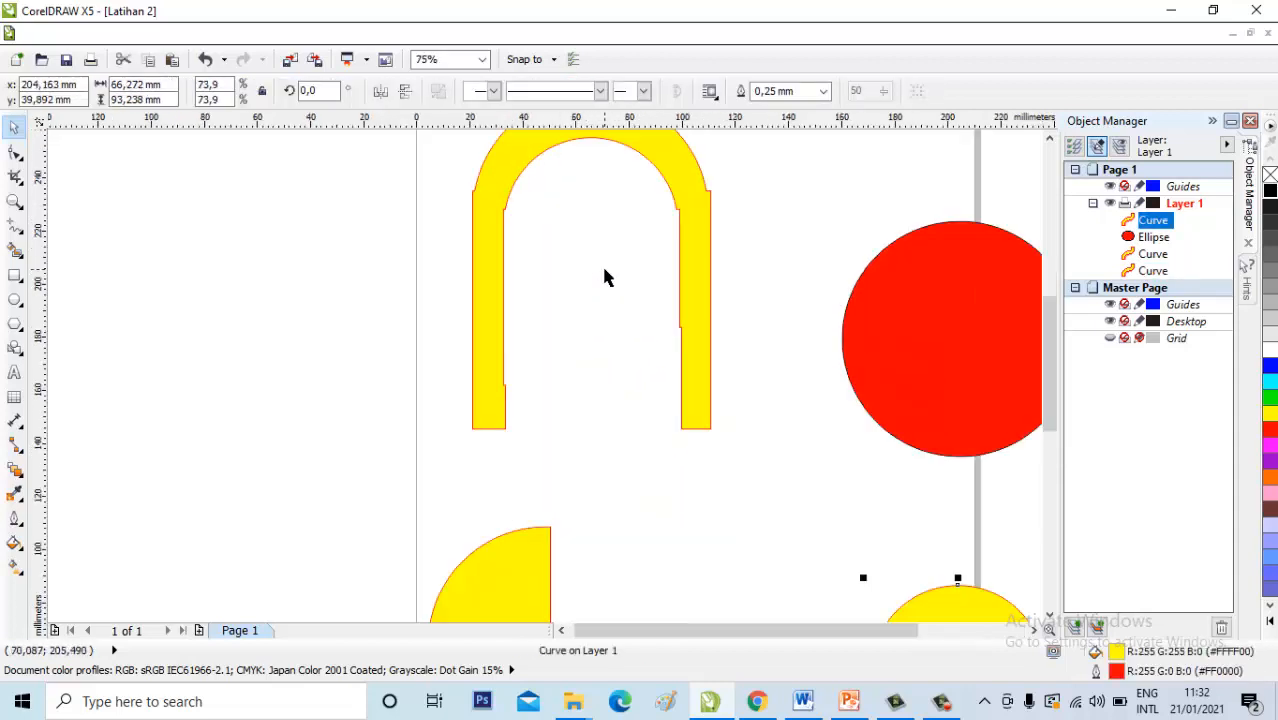
pyautogui.scroll(-1, 603, 277)
pyautogui.scroll(1, 628, 305)
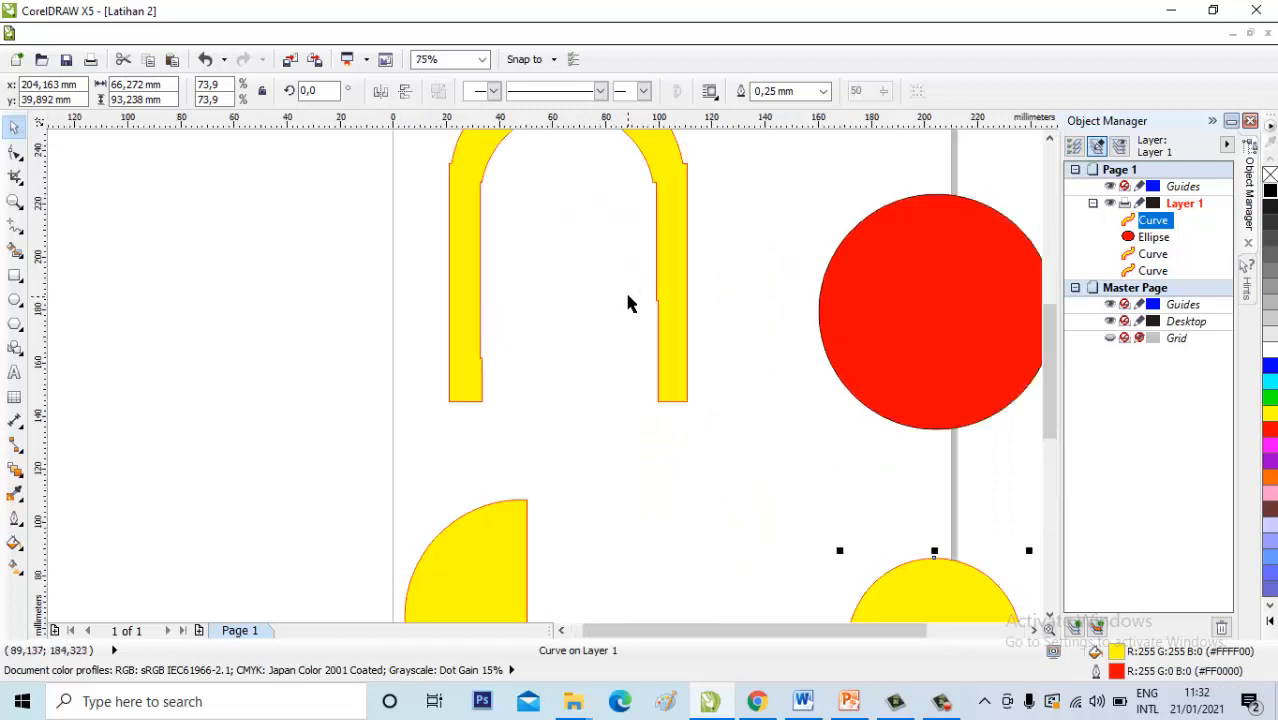
pyautogui.scroll(-1, 653, 277)
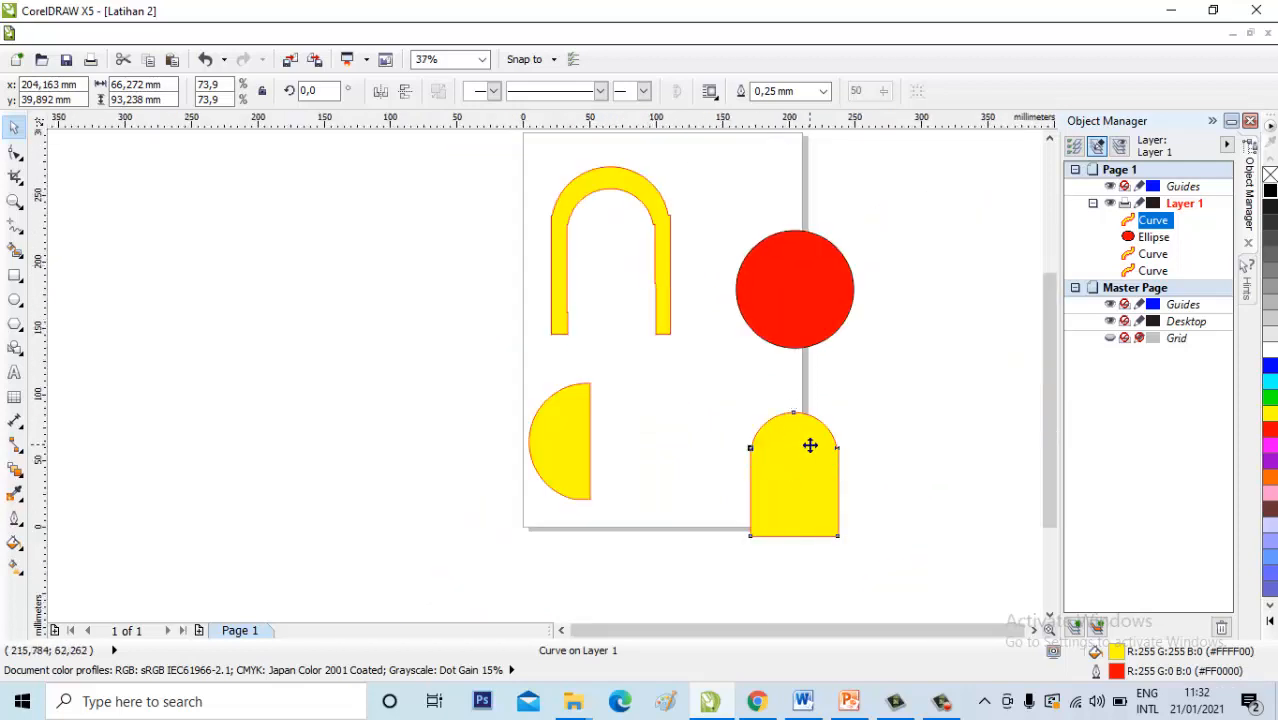
# Move the smaller yellow arch onto the page beside the half circle, and move the half circle off the page's left edge.
pyautogui.moveTo(813, 446); pyautogui.dragTo(688, 408)
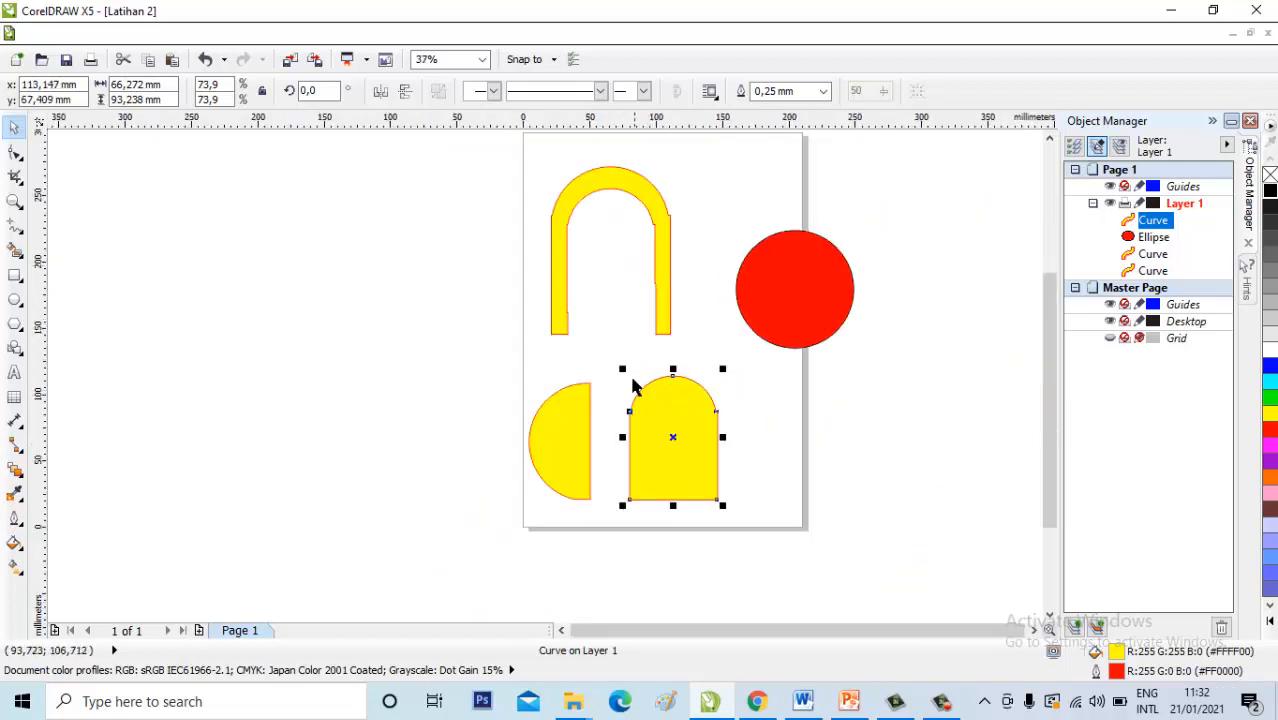
pyautogui.moveTo(519, 146); pyautogui.dragTo(712, 372)
pyautogui.click(549, 160)
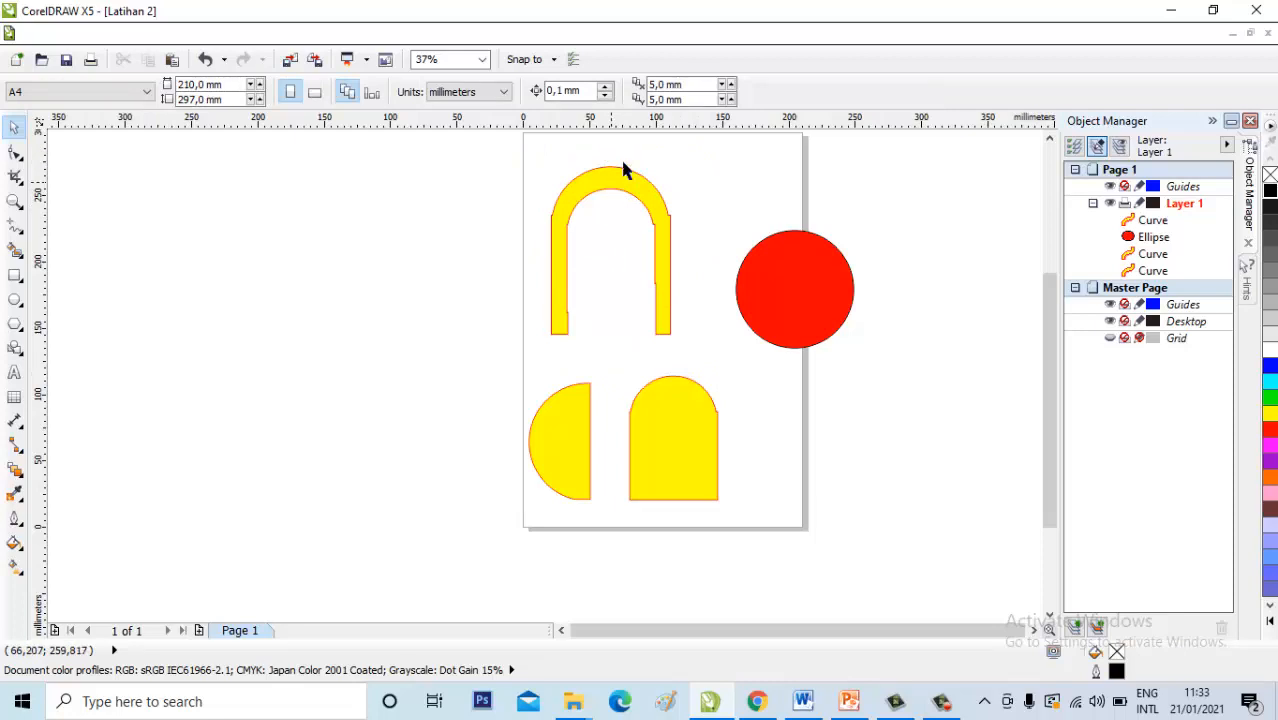
pyautogui.click(700, 421)
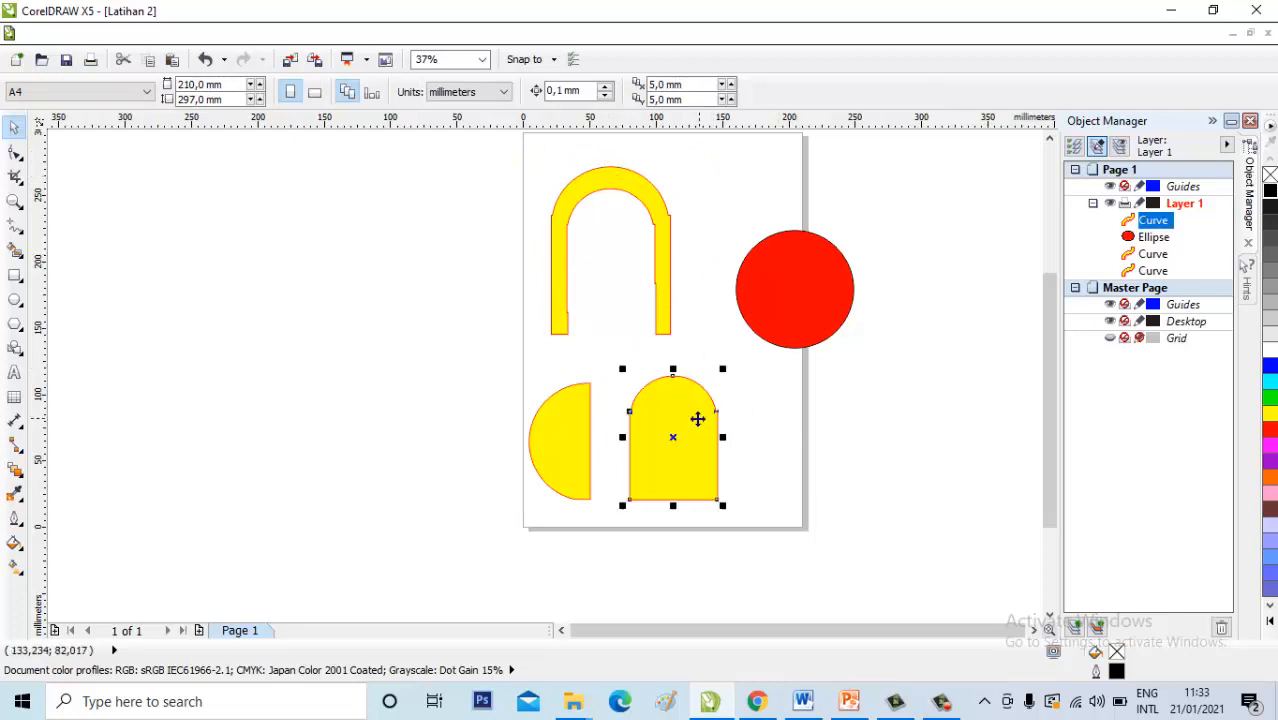
pyautogui.click(569, 424)
pyautogui.moveTo(567, 426); pyautogui.dragTo(491, 387)
pyautogui.click(682, 416)
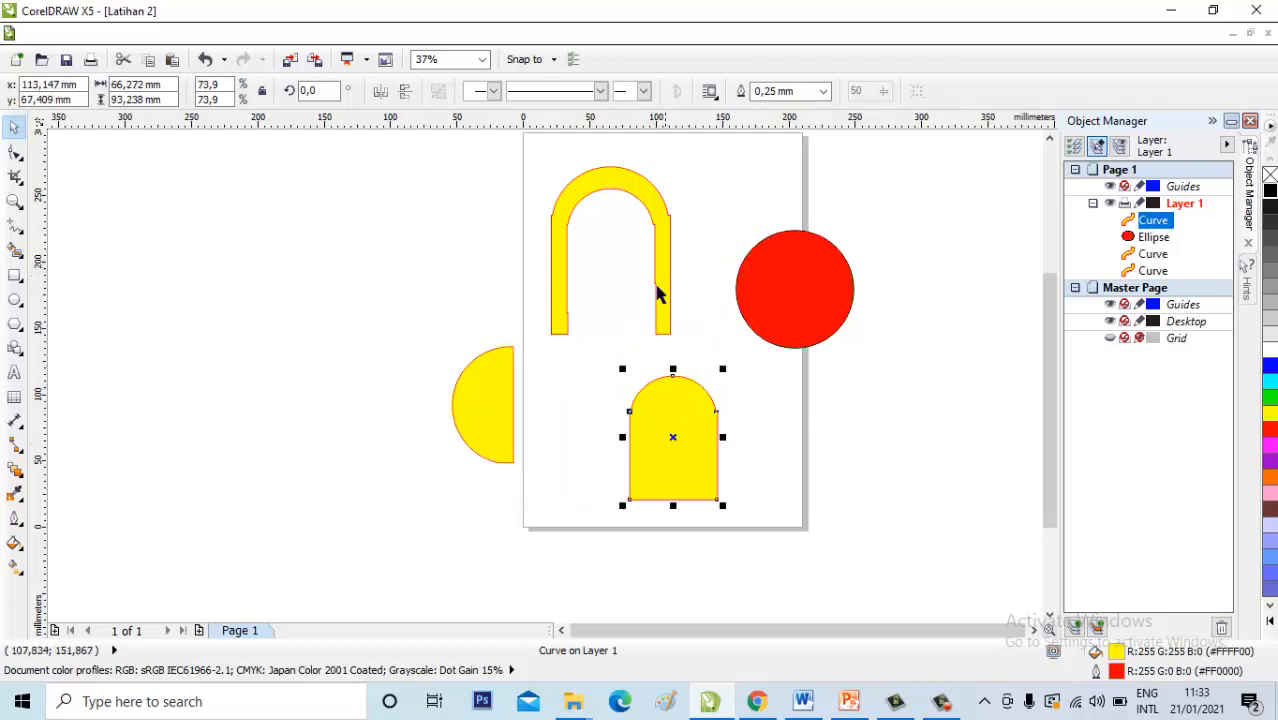
# Draw a square about 80 mm wide overlapping the upper-left part of the red circle.
pyautogui.click(15, 275)
pyautogui.moveTo(694, 182); pyautogui.dragTo(805, 292)
pyautogui.click(15, 127)
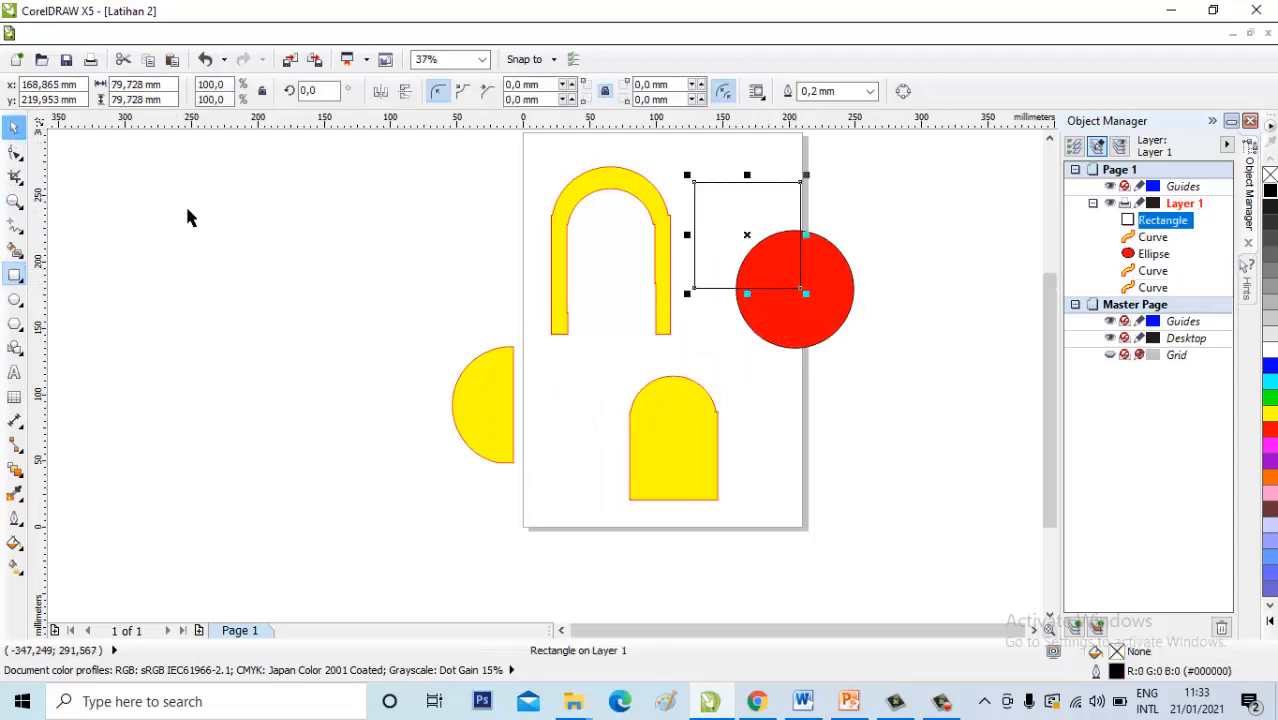
# Move the open arch frame and the smaller yellow arch off the page to its left side.
pyautogui.click(619, 177)
pyautogui.press('F10')
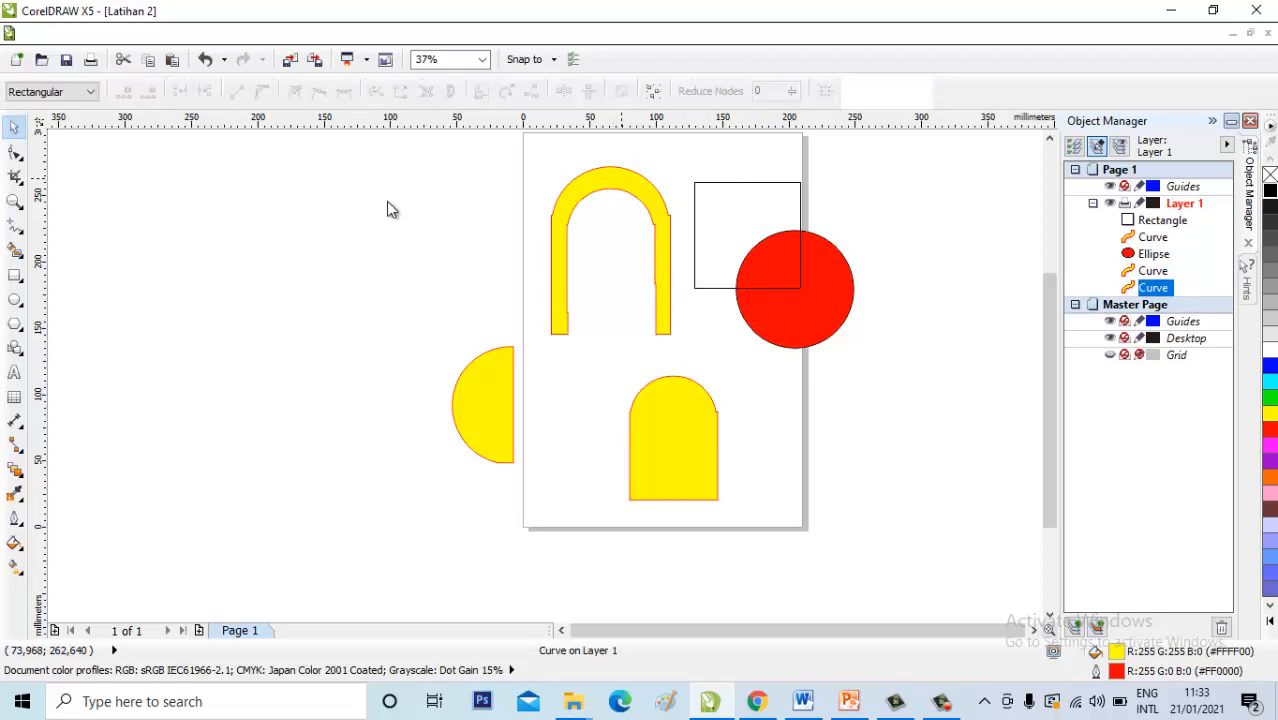
pyautogui.click(15, 127)
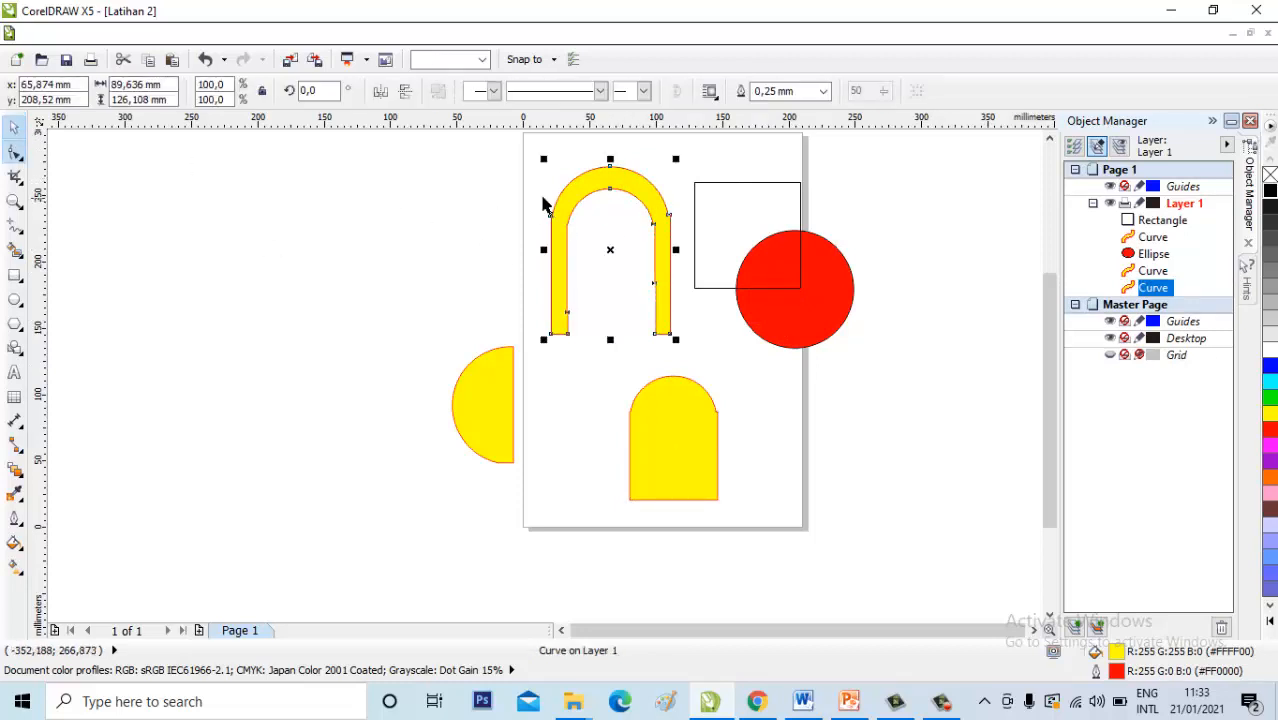
pyautogui.moveTo(642, 180); pyautogui.dragTo(447, 180)
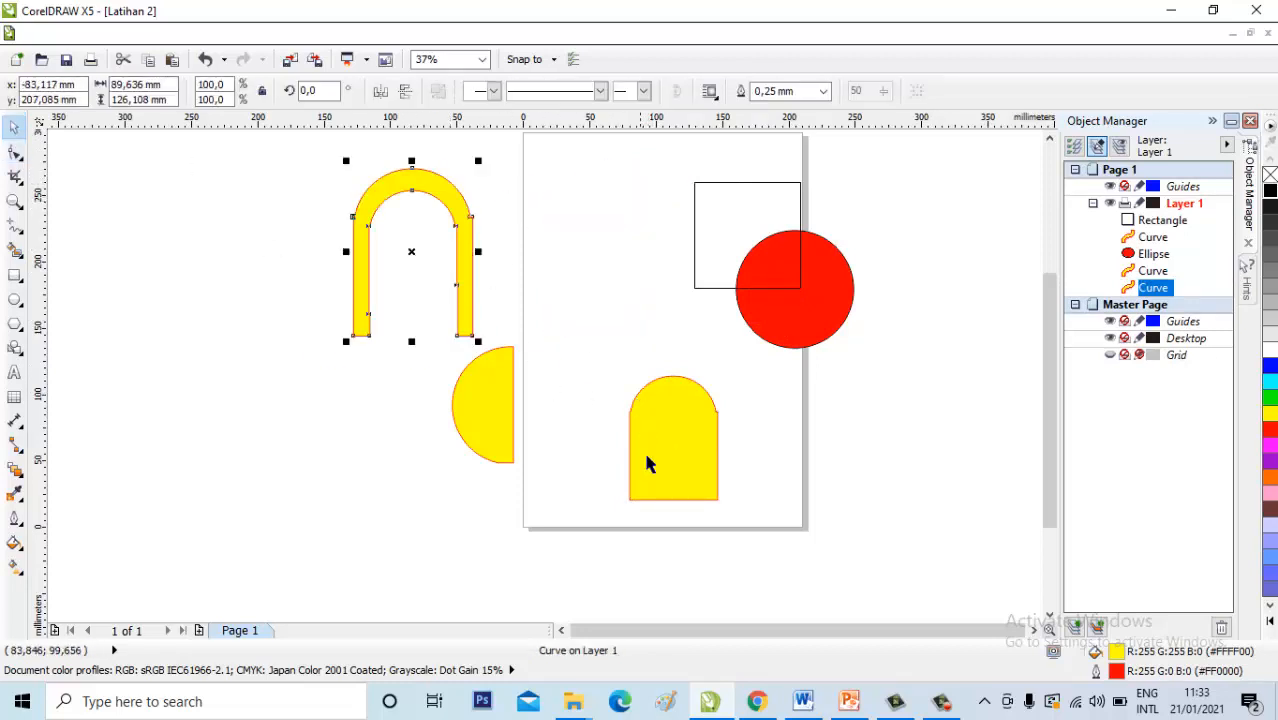
pyautogui.click(645, 452)
pyautogui.moveTo(704, 406); pyautogui.dragTo(391, 408)
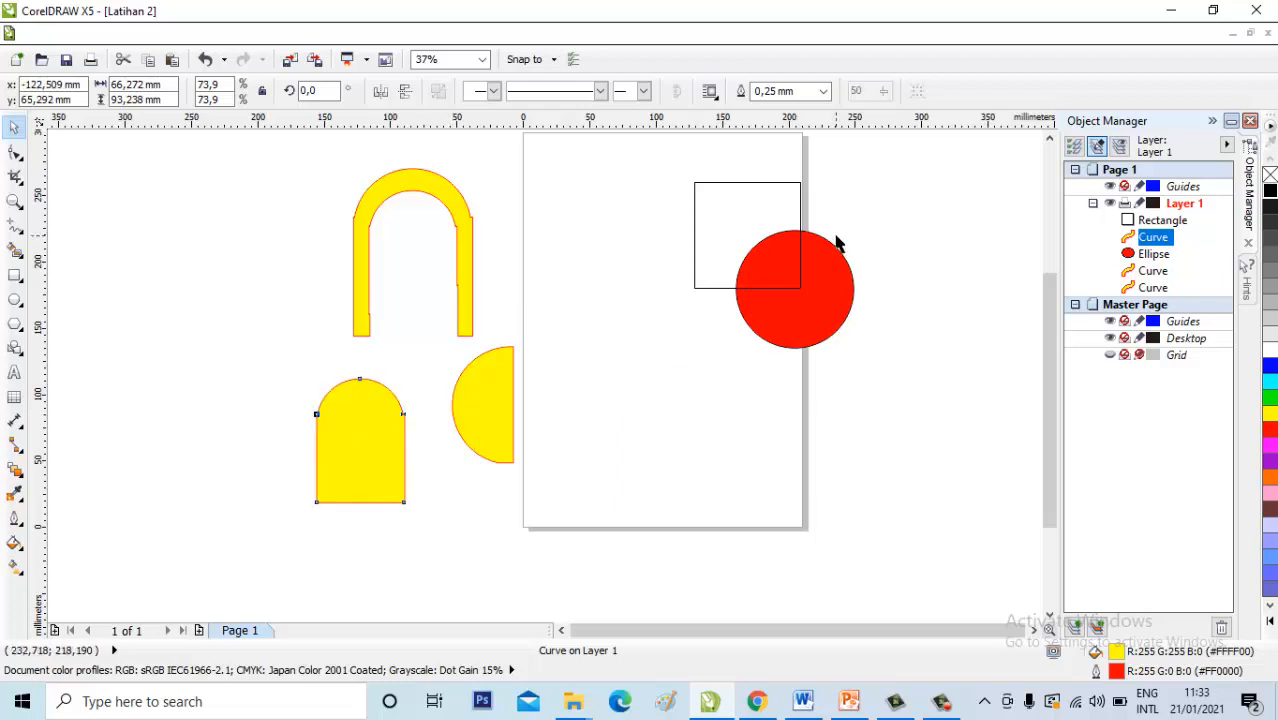
# Move the square and red circle together toward the page's middle and fill the square yellow.
pyautogui.moveTo(663, 160); pyautogui.dragTo(868, 388)
pyautogui.moveTo(790, 256); pyautogui.dragTo(697, 262)
pyautogui.click(646, 215)
pyautogui.click(832, 338)
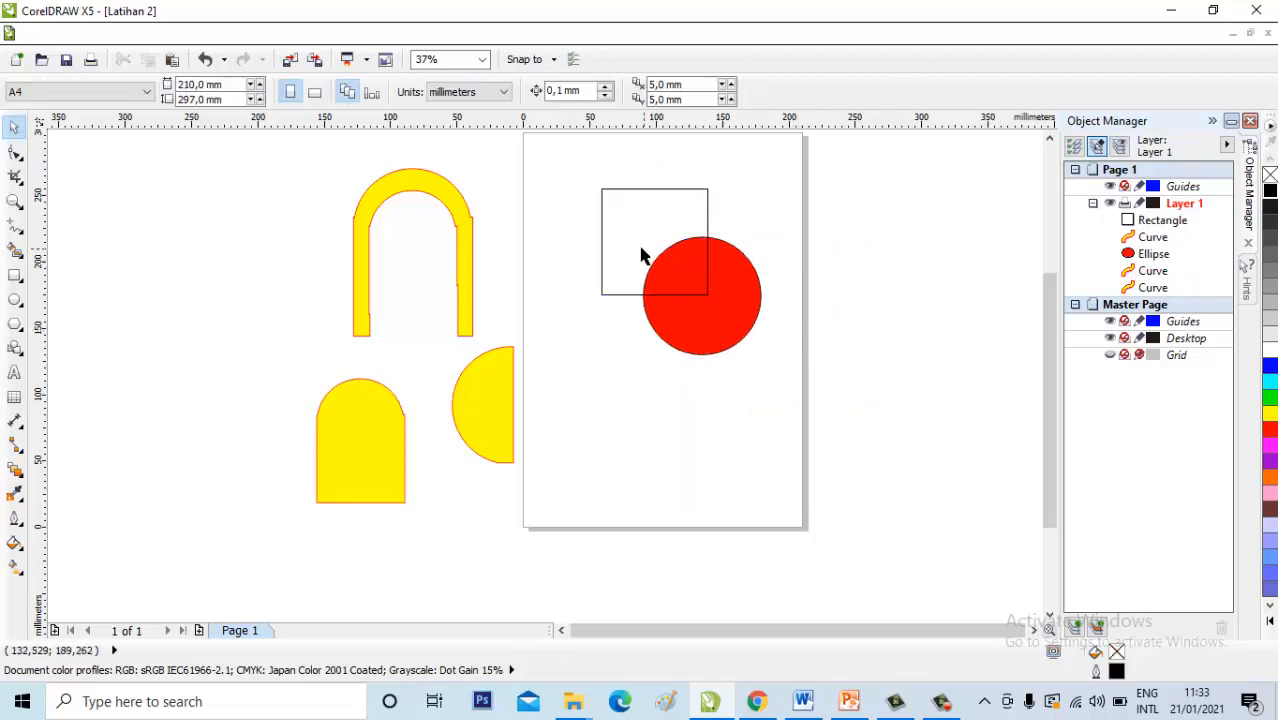
pyautogui.click(655, 241)
pyautogui.click(1270, 413)
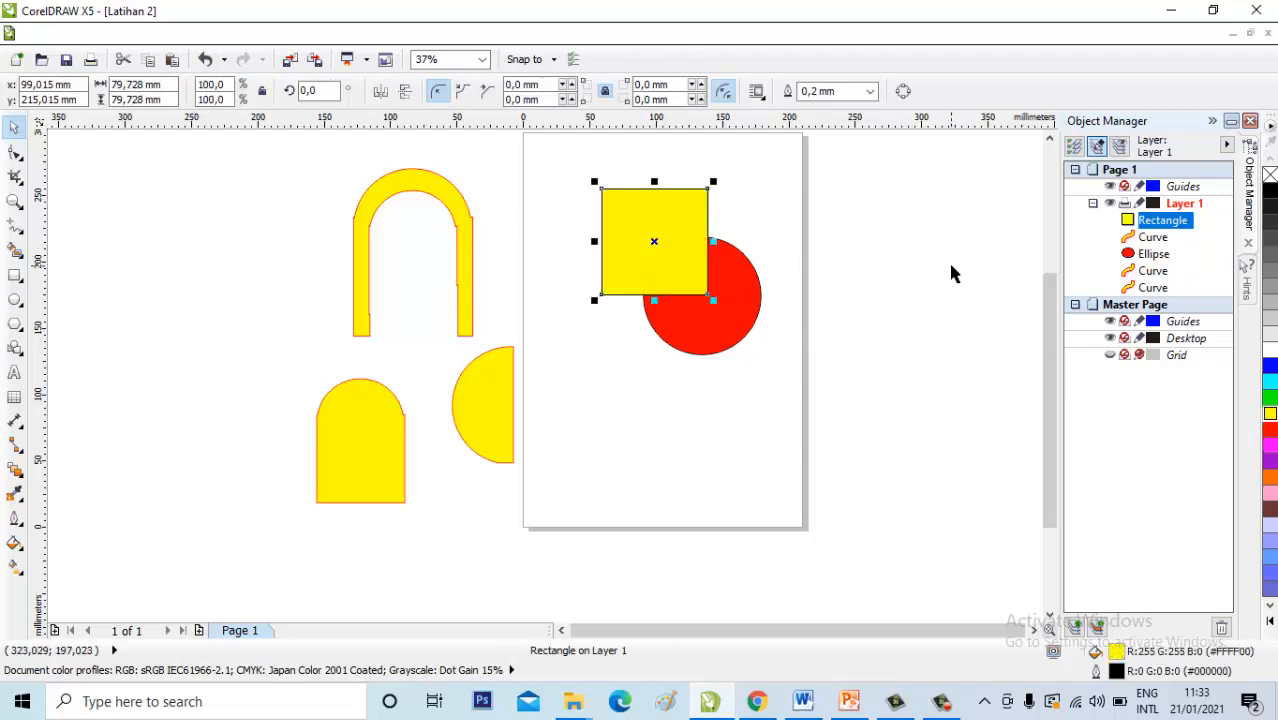
# Simplify the overlapping yellow square and red circle.
pyautogui.moveTo(549, 170); pyautogui.dragTo(810, 398)
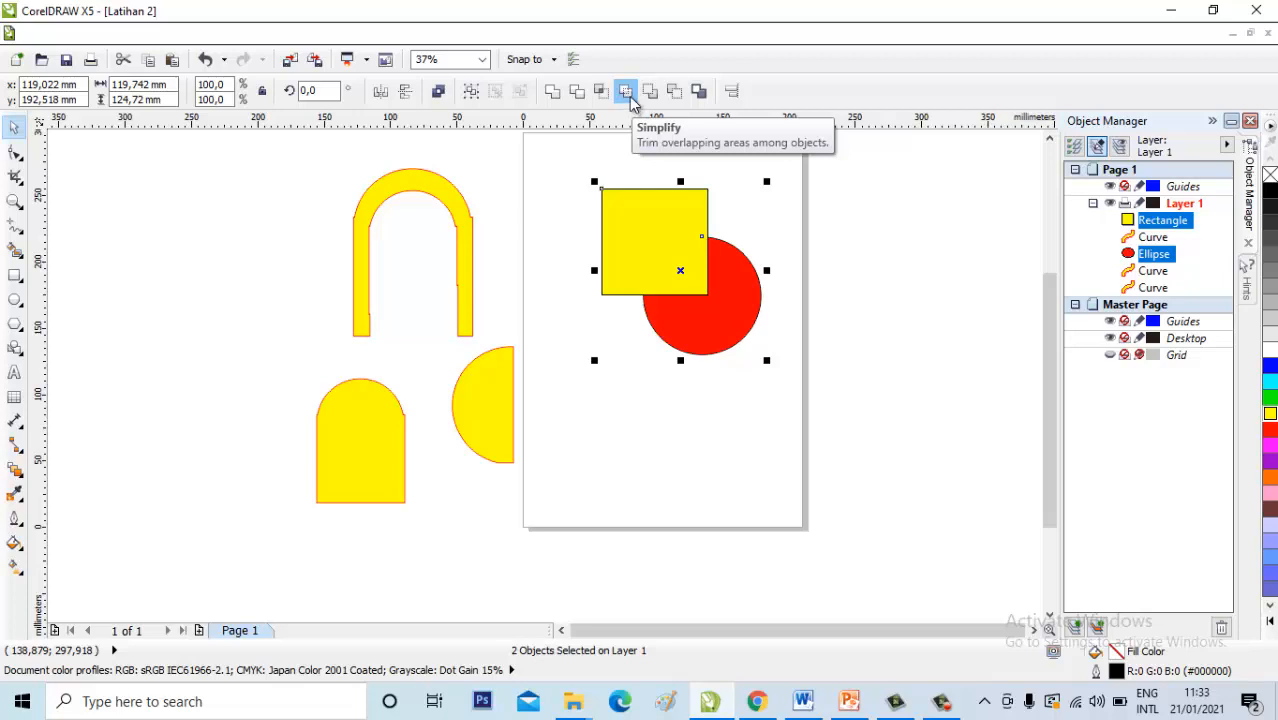
pyautogui.click(625, 91)
pyautogui.click(799, 273)
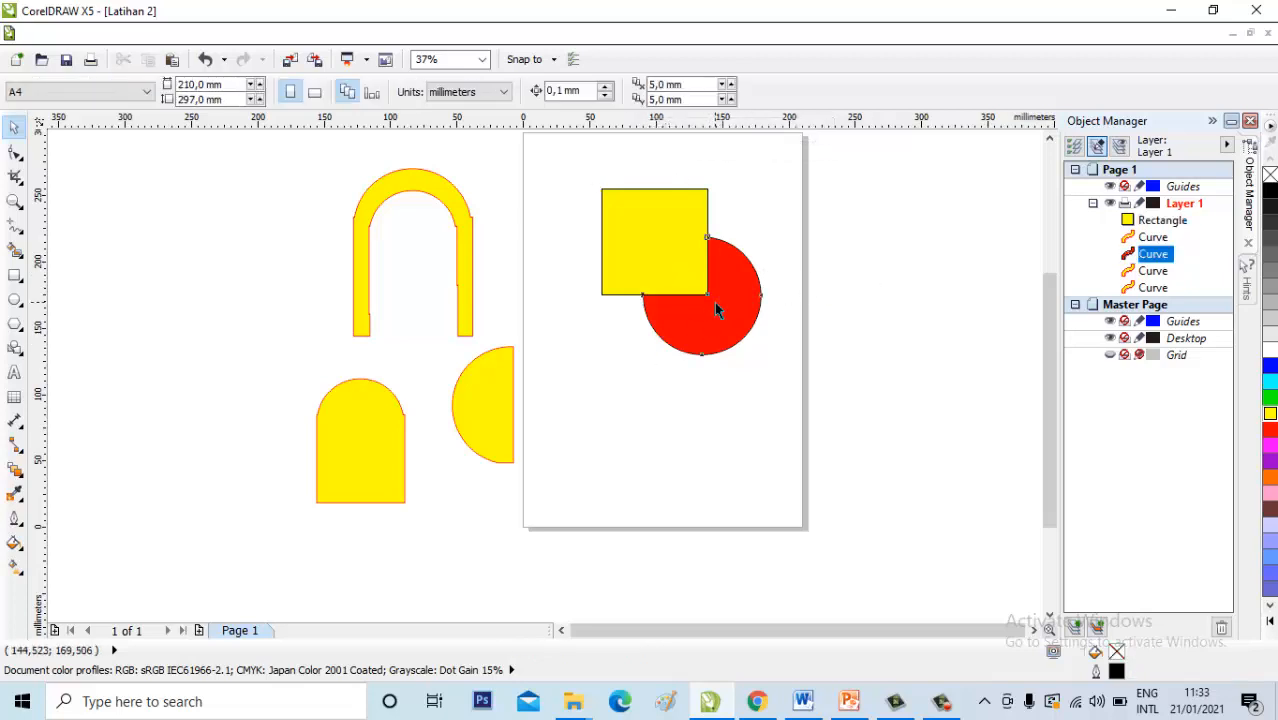
# Separate the cut red circle from the yellow square, placing the square above and left of it.
pyautogui.moveTo(714, 302); pyautogui.dragTo(772, 412)
pyautogui.moveTo(656, 203); pyautogui.dragTo(619, 294)
pyautogui.click(783, 412)
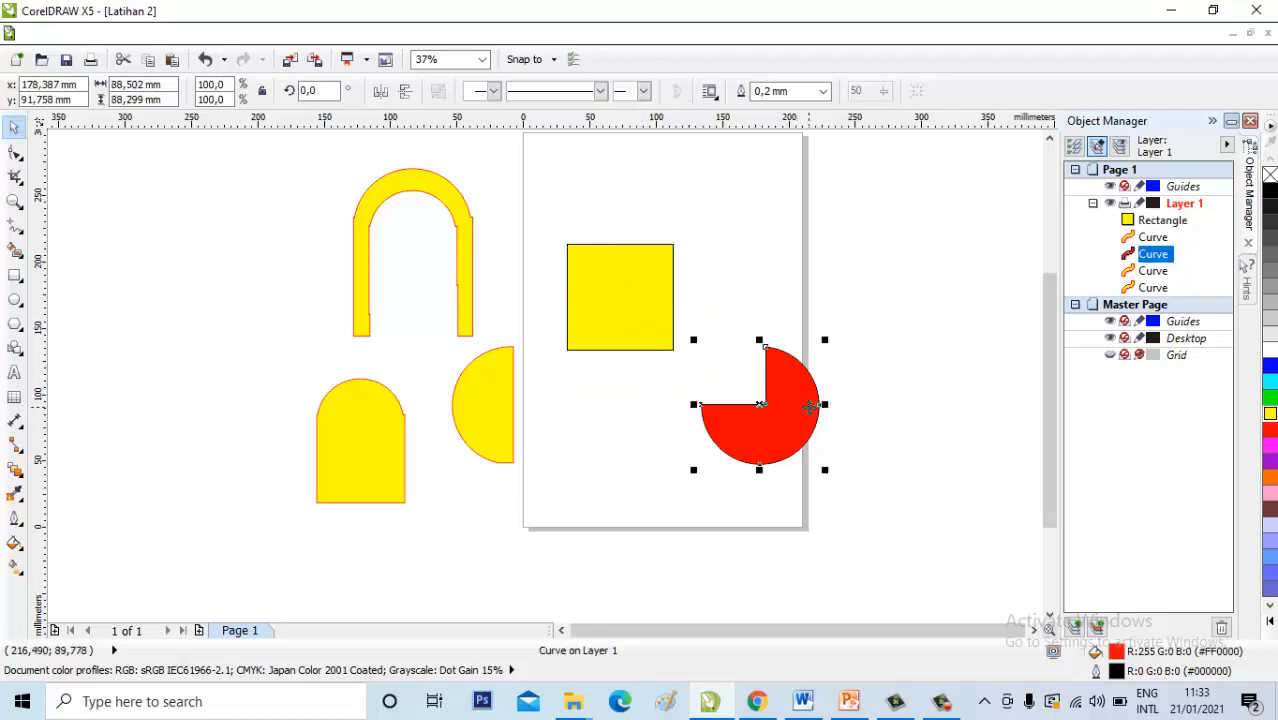
pyautogui.moveTo(810, 405); pyautogui.dragTo(782, 355)
pyautogui.moveTo(619, 262)
pyautogui.mouseDown()
pyautogui.moveTo(607, 267)
pyautogui.moveTo(611, 247)
pyautogui.mouseUp()
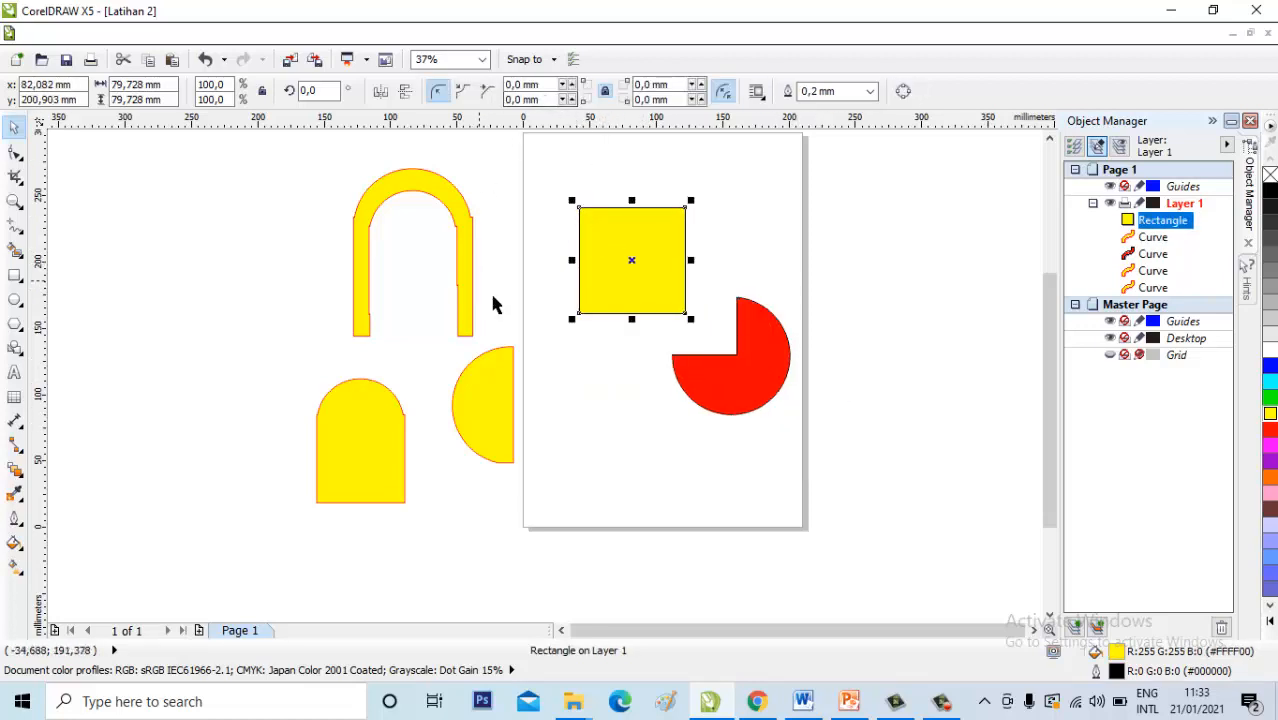
# Shift the cut red circle slightly and move the yellow square over its lower-right part.
pyautogui.click(753, 265)
pyautogui.moveTo(760, 375); pyautogui.dragTo(768, 352)
pyautogui.moveTo(633, 243); pyautogui.dragTo(785, 384)
pyautogui.click(670, 272)
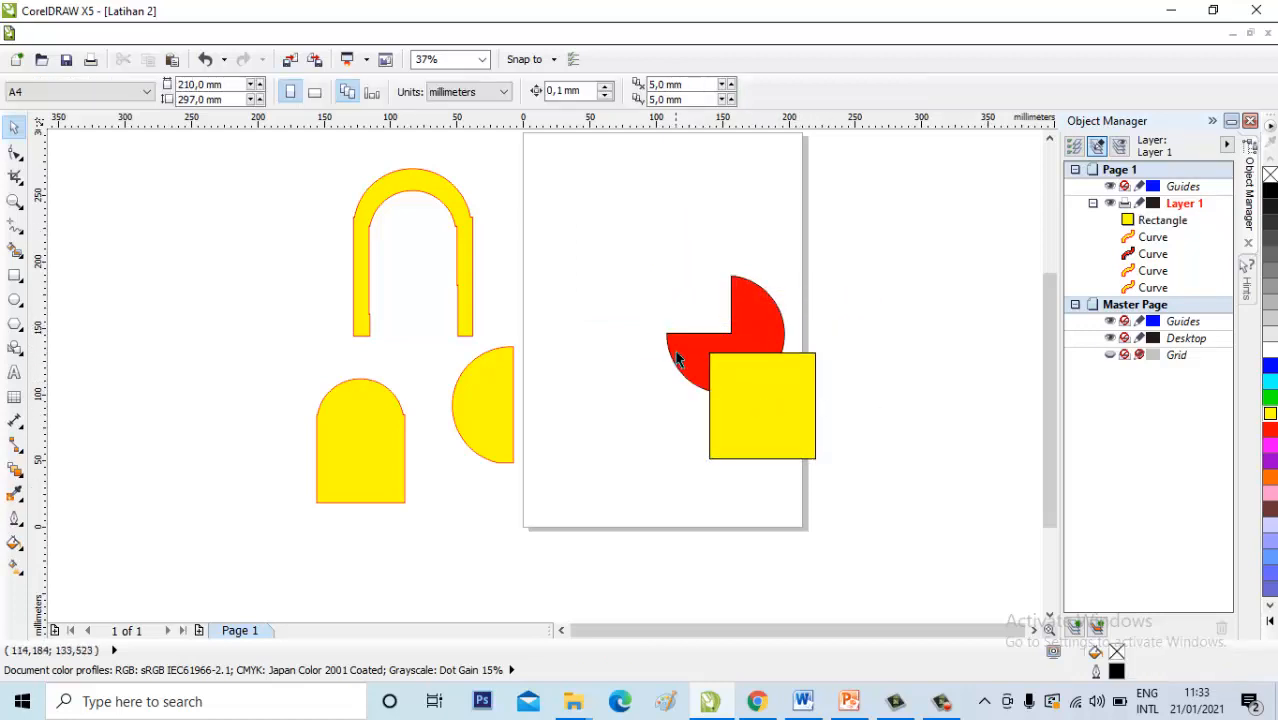
pyautogui.click(780, 403)
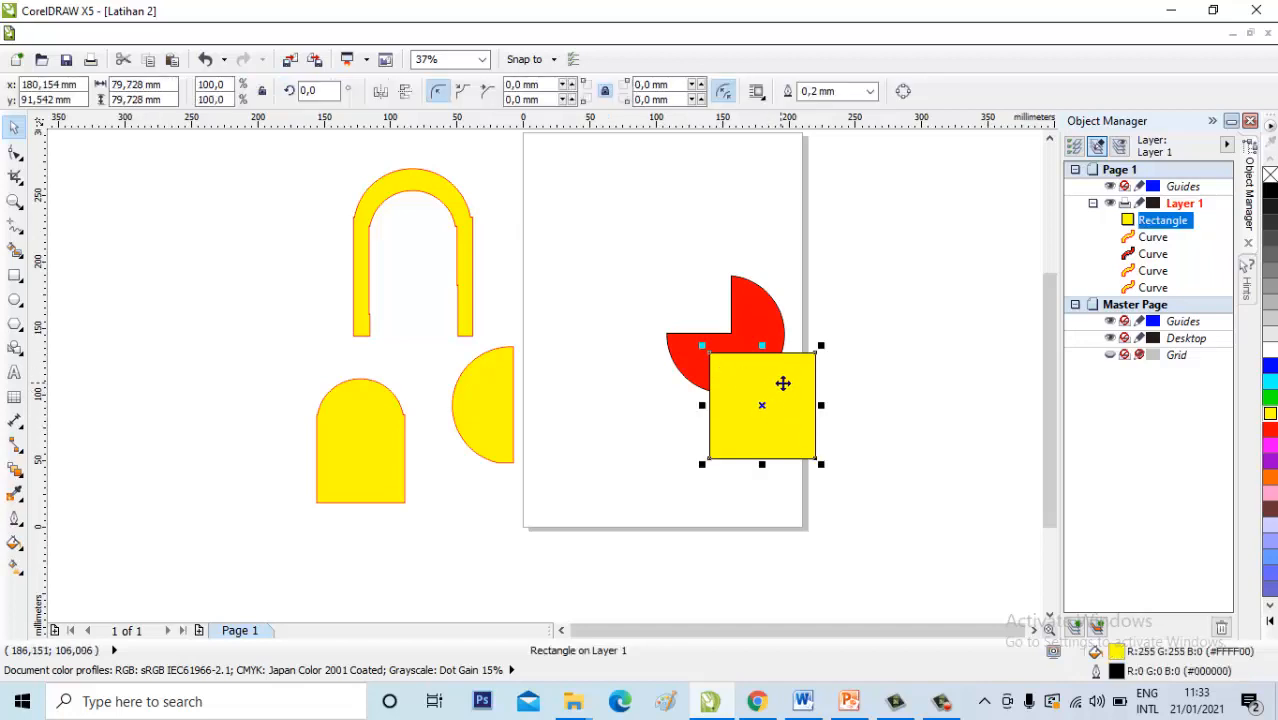
# Move the yellow square to the upper part of the page and the cut red circle off the page's lower-left corner.
pyautogui.moveTo(784, 380); pyautogui.dragTo(684, 208)
pyautogui.click(826, 324)
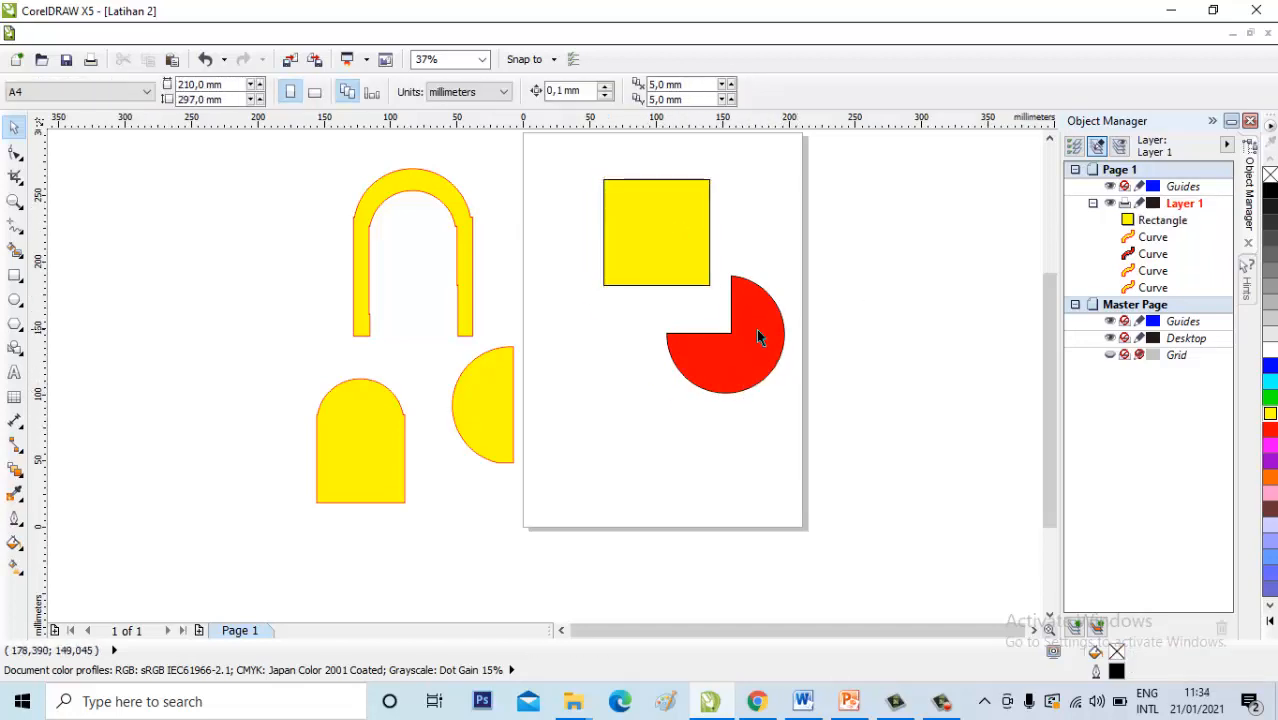
pyautogui.moveTo(756, 328); pyautogui.dragTo(498, 503)
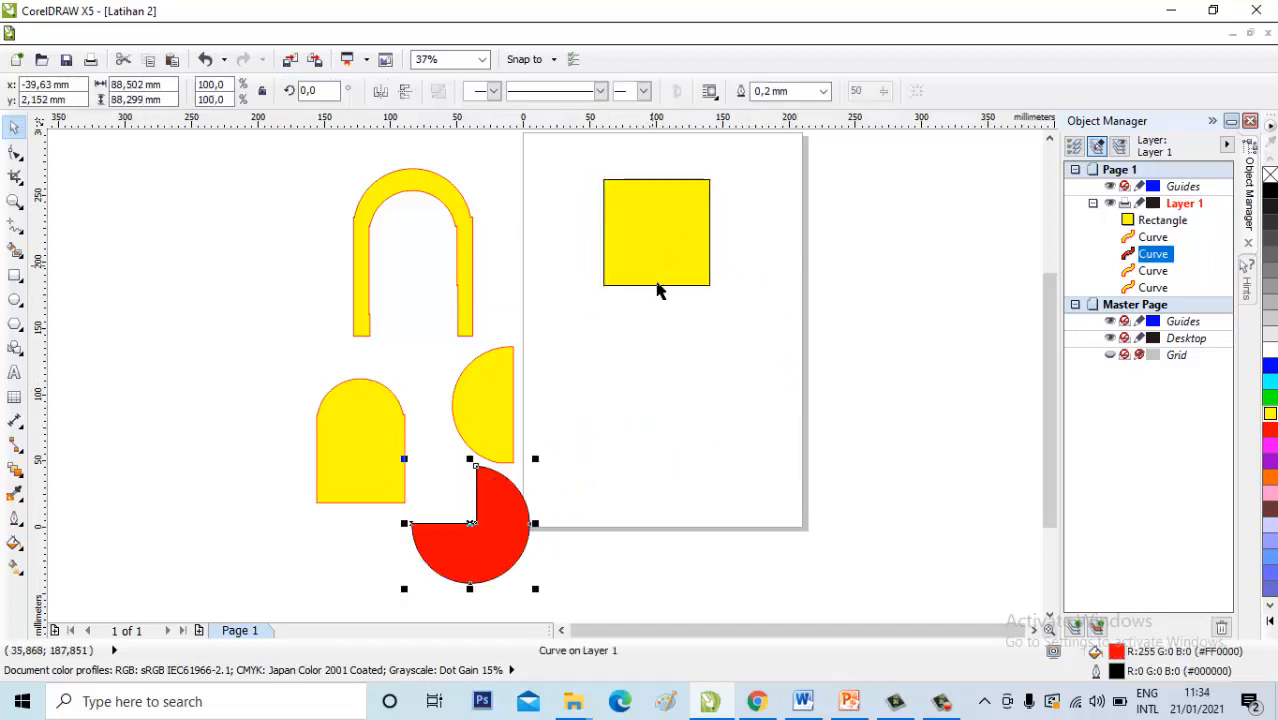
# Draw a five-pointed star about 154 by 146 mm on the lower half of the page.
pyautogui.click(26, 334)
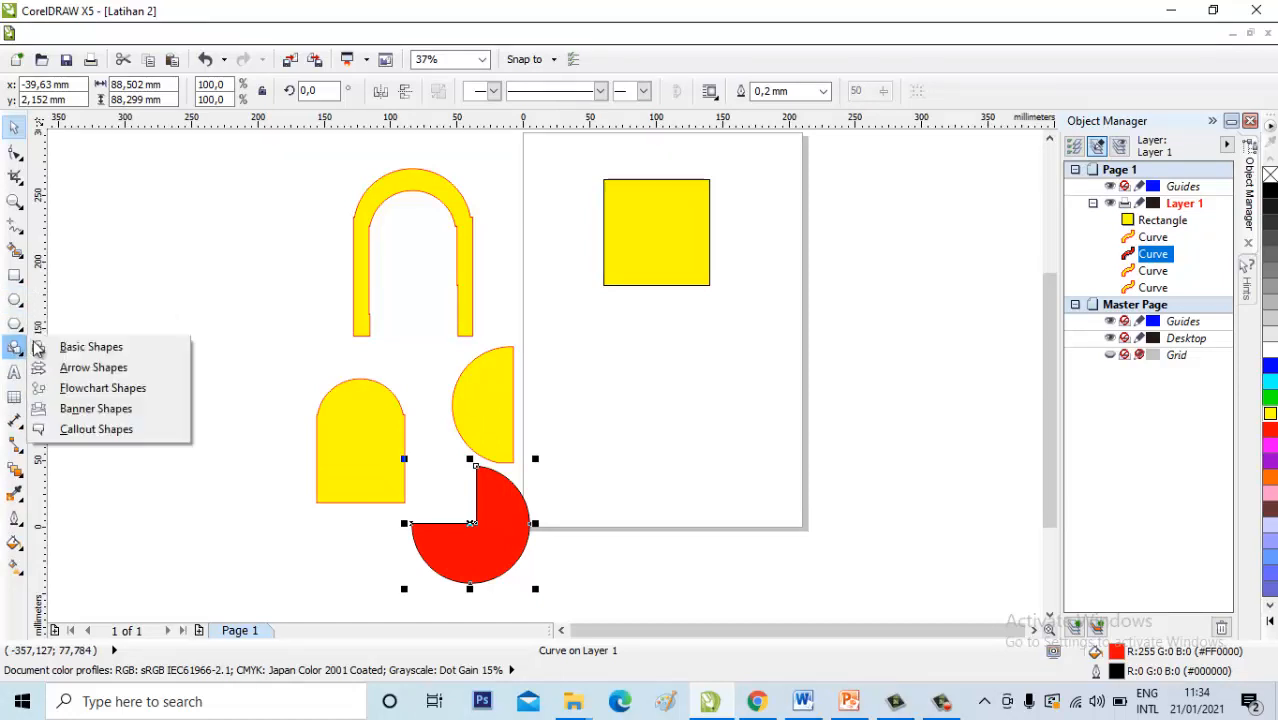
pyautogui.moveTo(15, 323)
pyautogui.click(62, 339)
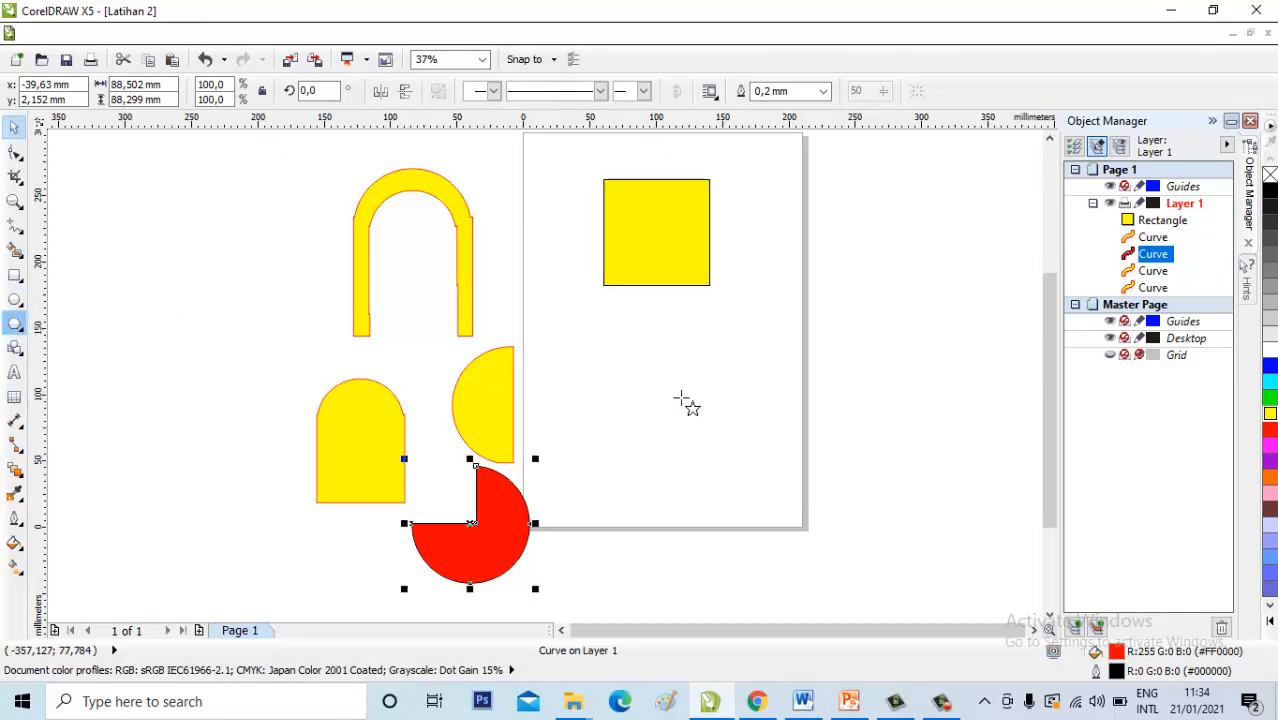
pyautogui.moveTo(593, 333); pyautogui.dragTo(810, 540)
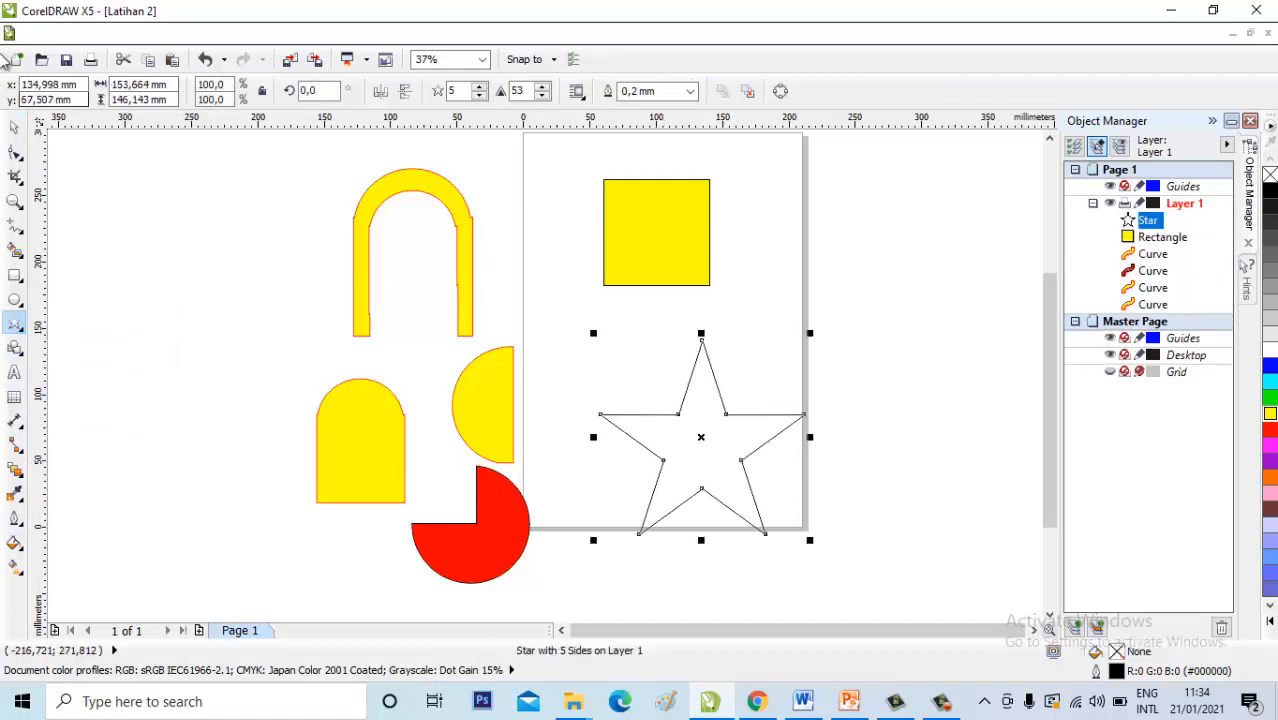
pyautogui.click(14, 127)
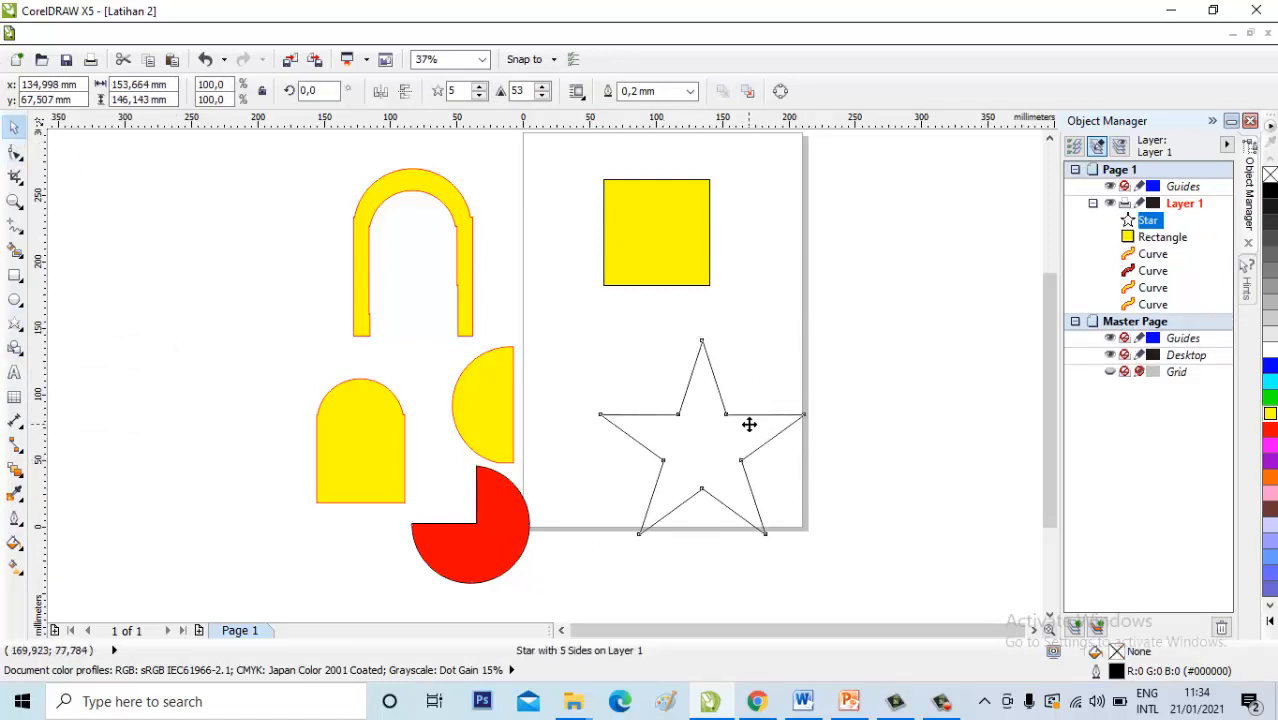
# Move the star up so it overlaps the yellow square around its middle.
pyautogui.click(749, 424)
pyautogui.click(939, 322)
pyautogui.moveTo(725, 426); pyautogui.dragTo(681, 222)
pyautogui.click(860, 221)
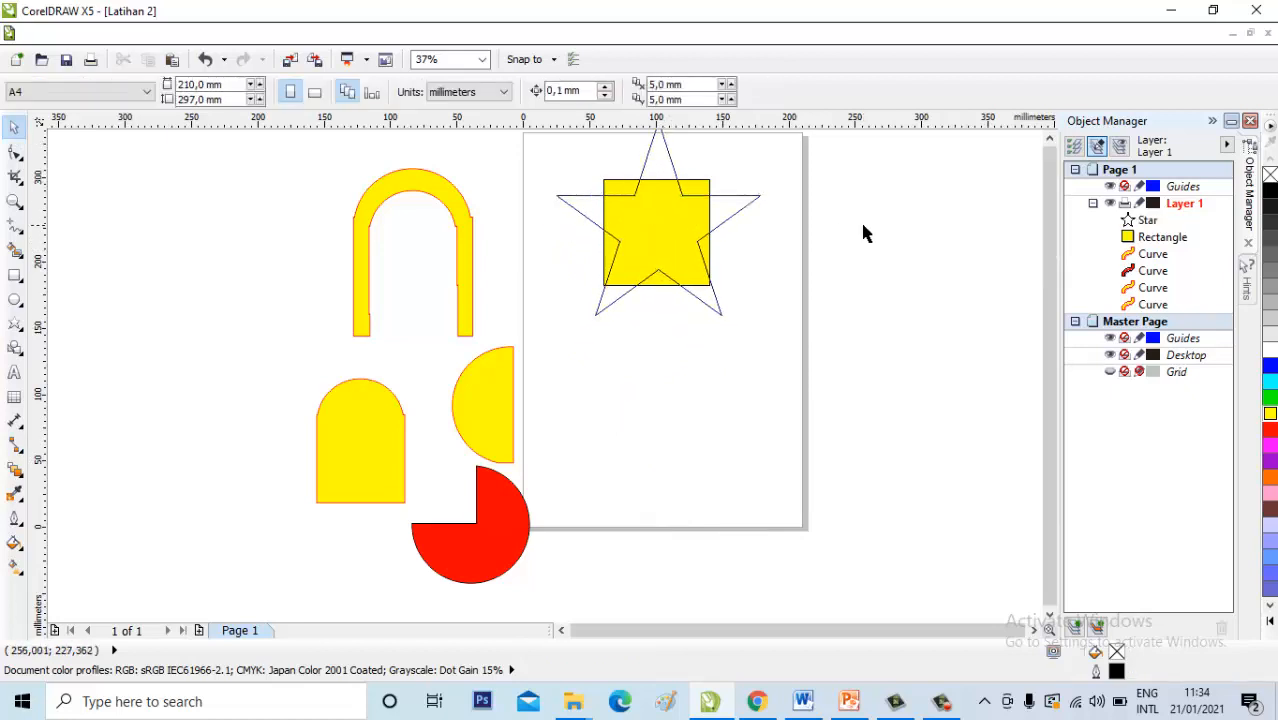
# Try welding the star and the yellow square into one shape, and undo the weld.
pyautogui.scroll(-1, 860, 220)
pyautogui.moveTo(713, 150); pyautogui.dragTo(812, 276)
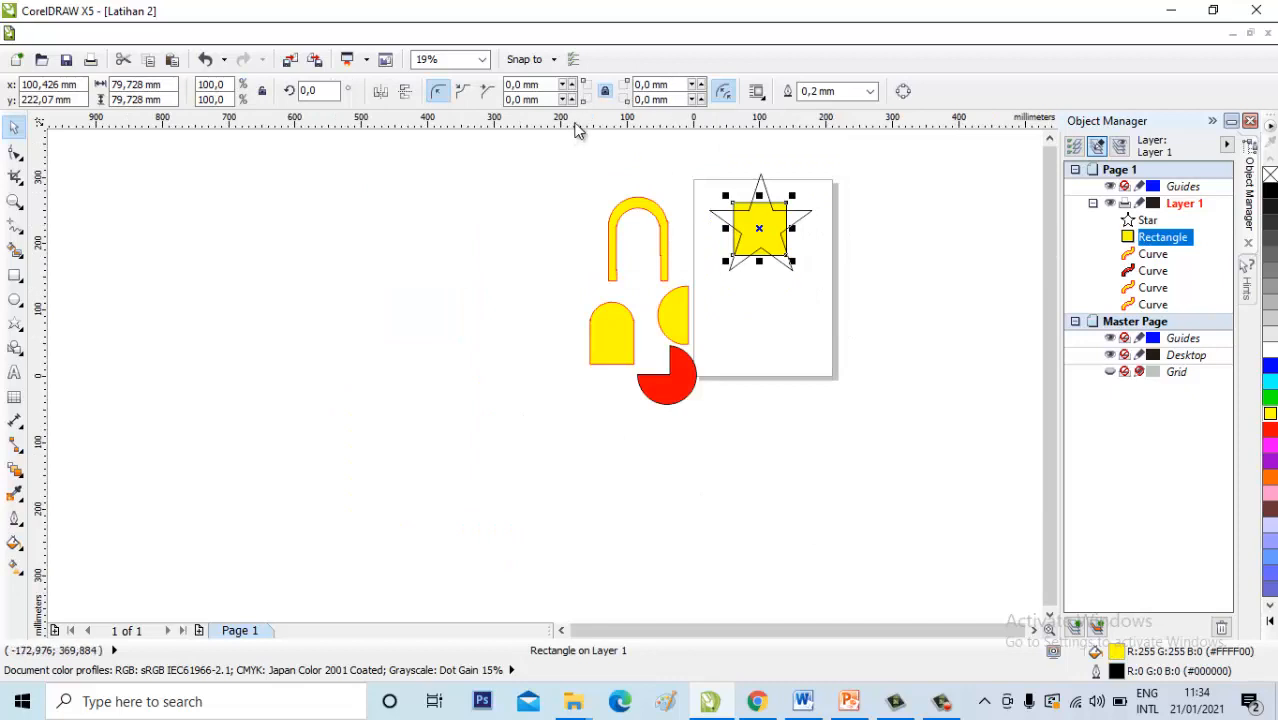
pyautogui.moveTo(677, 150); pyautogui.dragTo(847, 278)
pyautogui.click(847, 278)
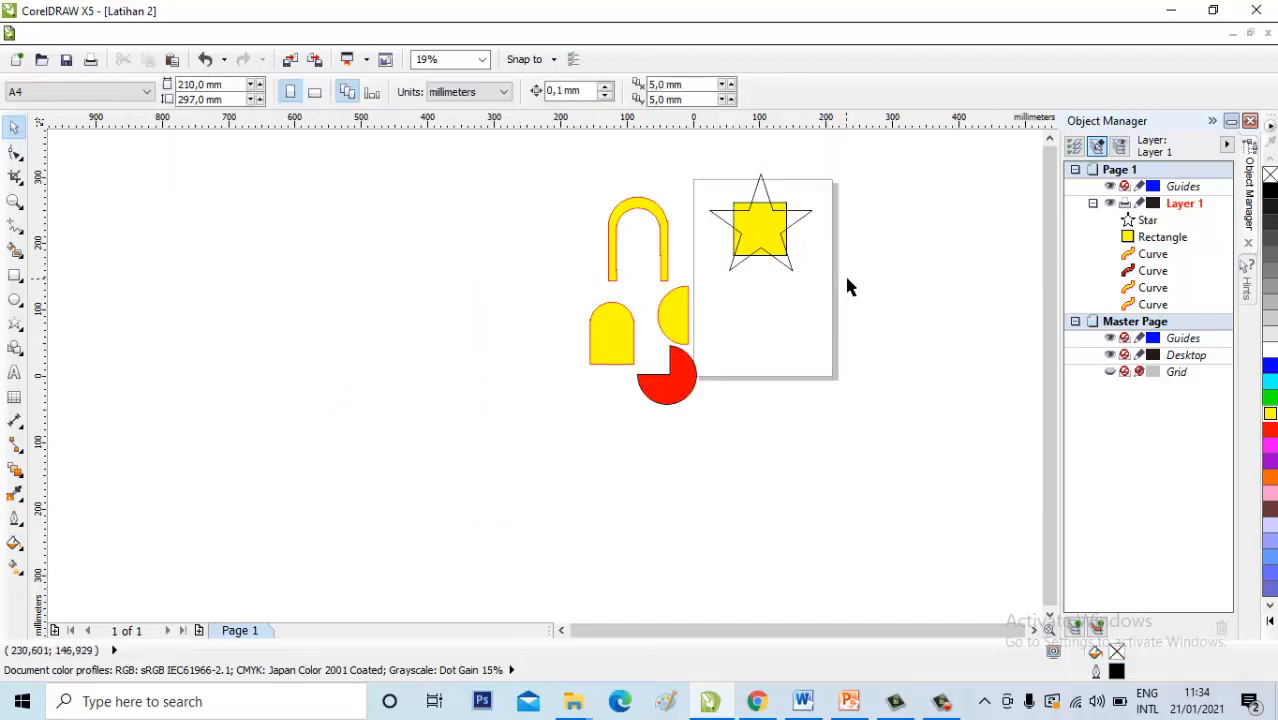
pyautogui.moveTo(687, 152); pyautogui.dragTo(836, 312)
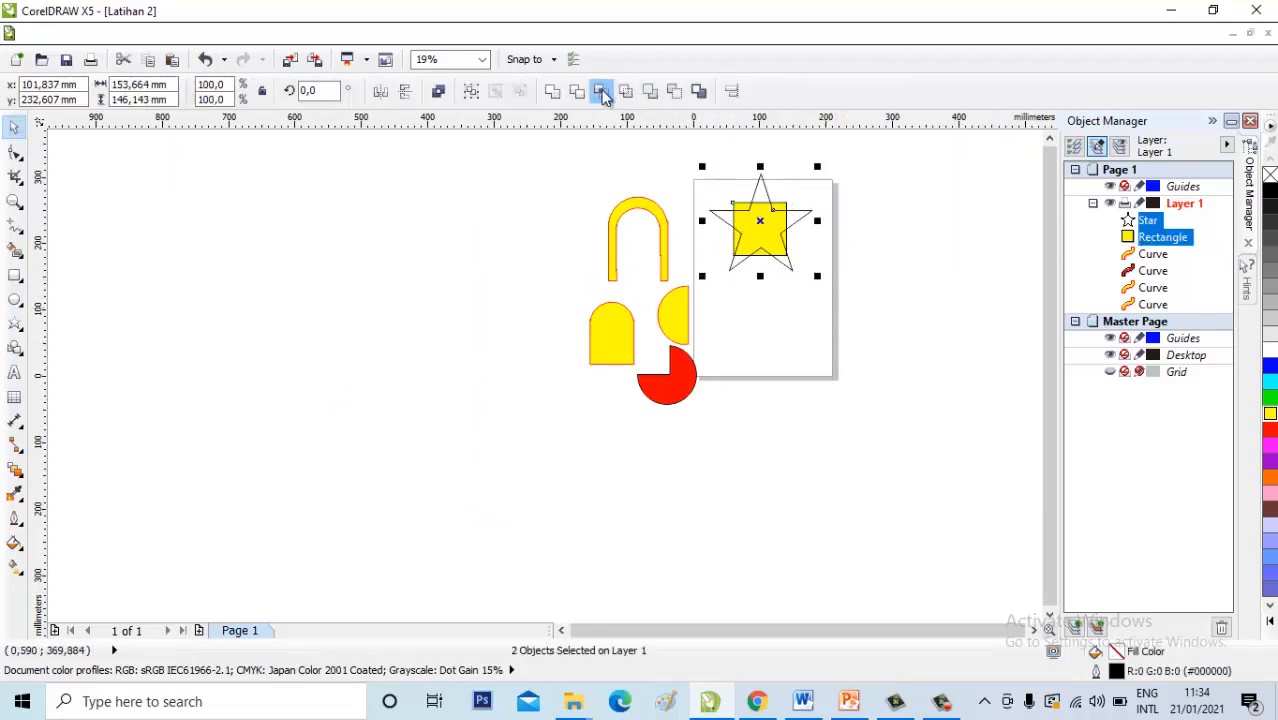
pyautogui.click(553, 91)
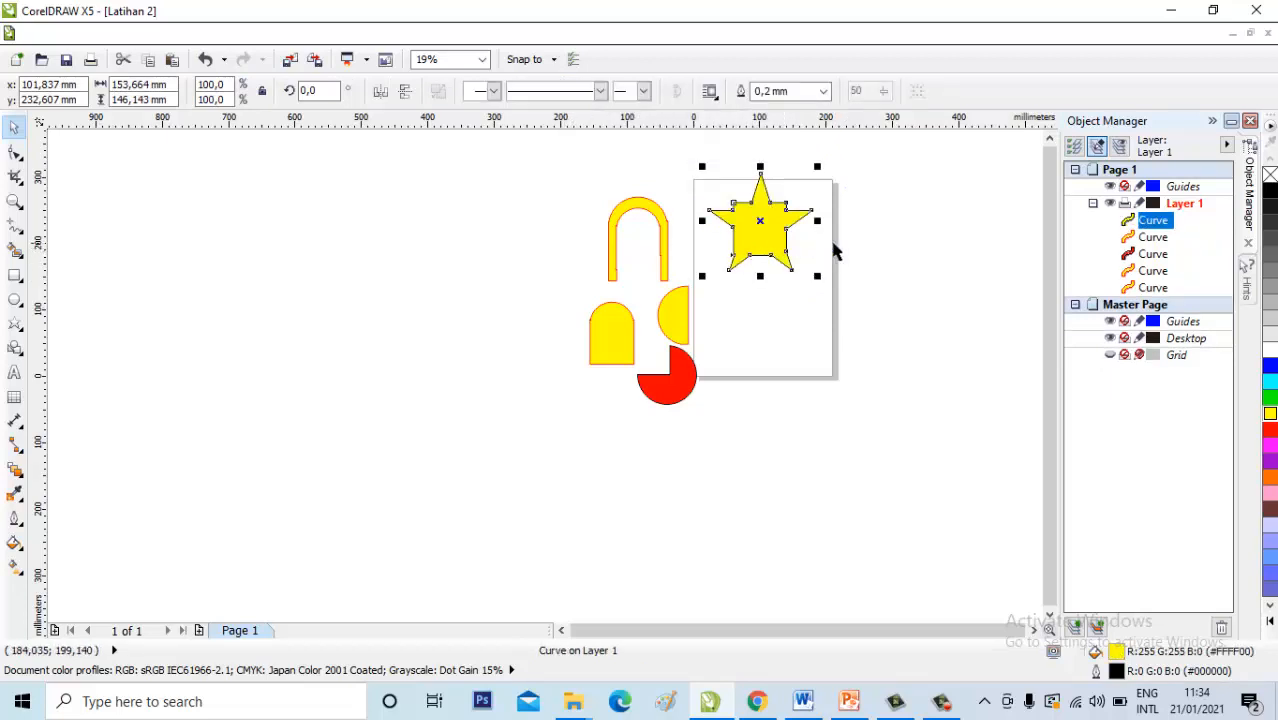
pyautogui.click(862, 228)
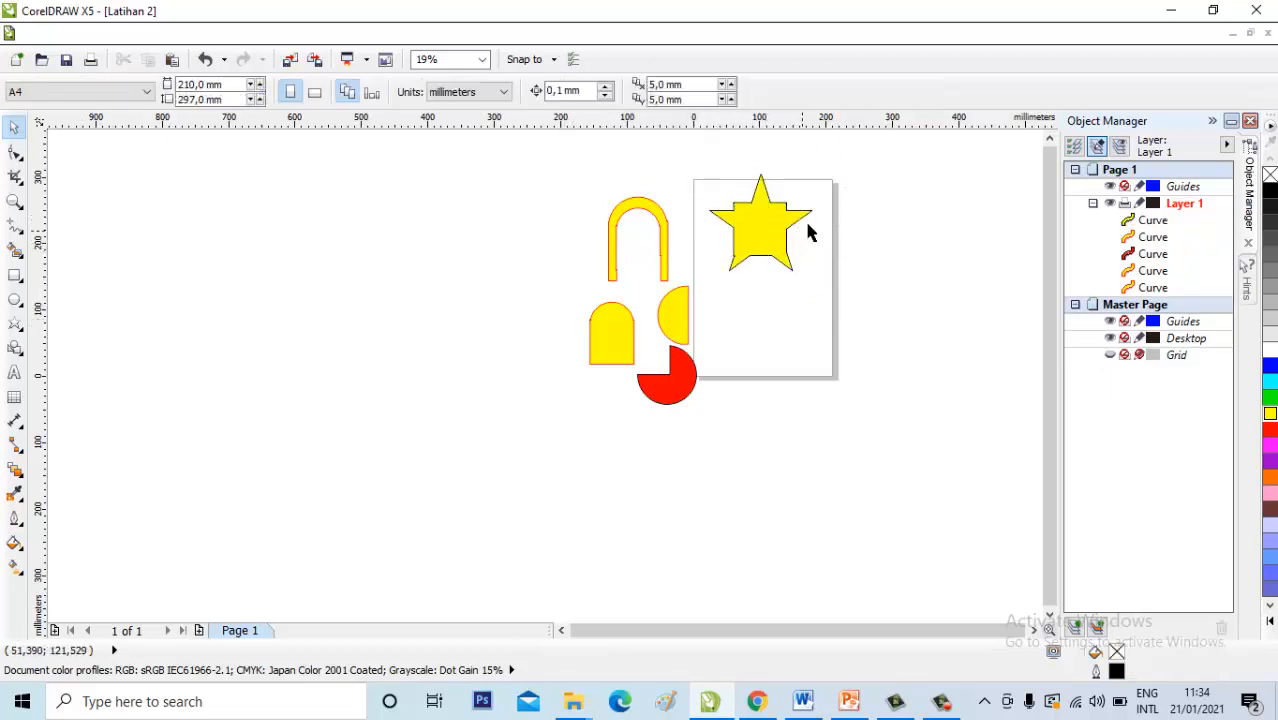
pyautogui.hotkey('ctrl', 'z')
pyautogui.click(891, 216)
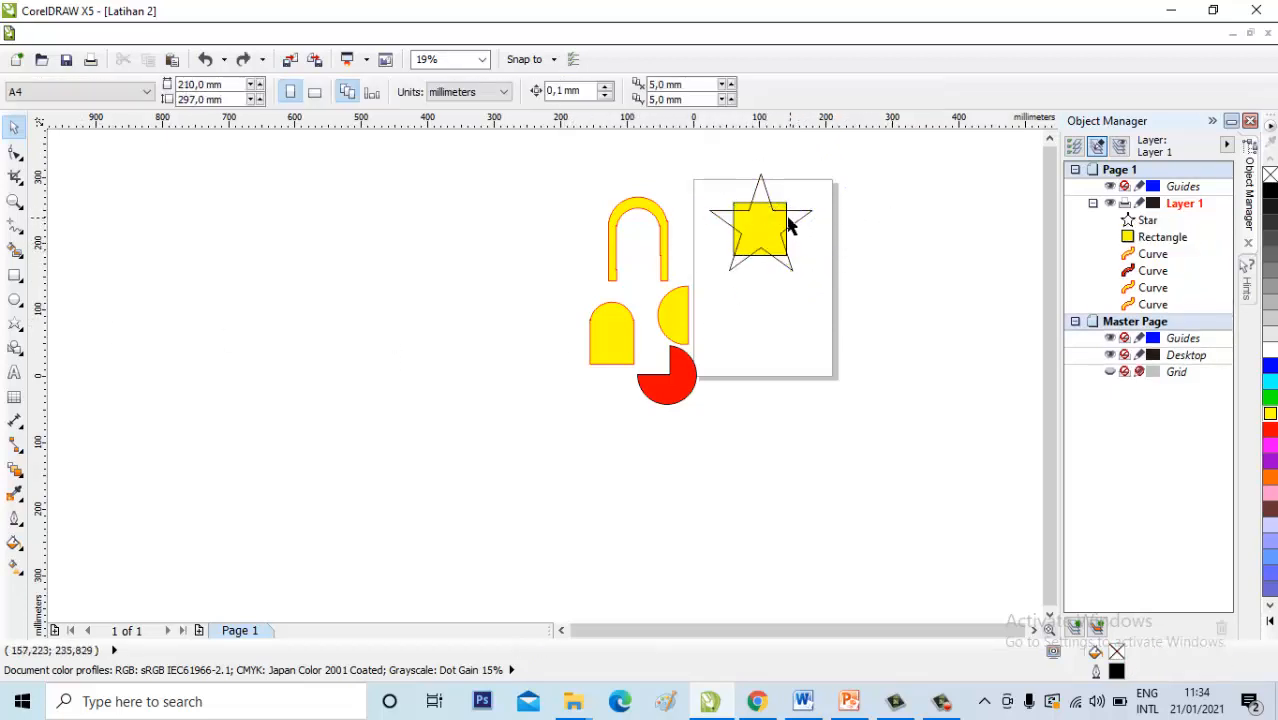
# Fill the star blue.
pyautogui.click(745, 244)
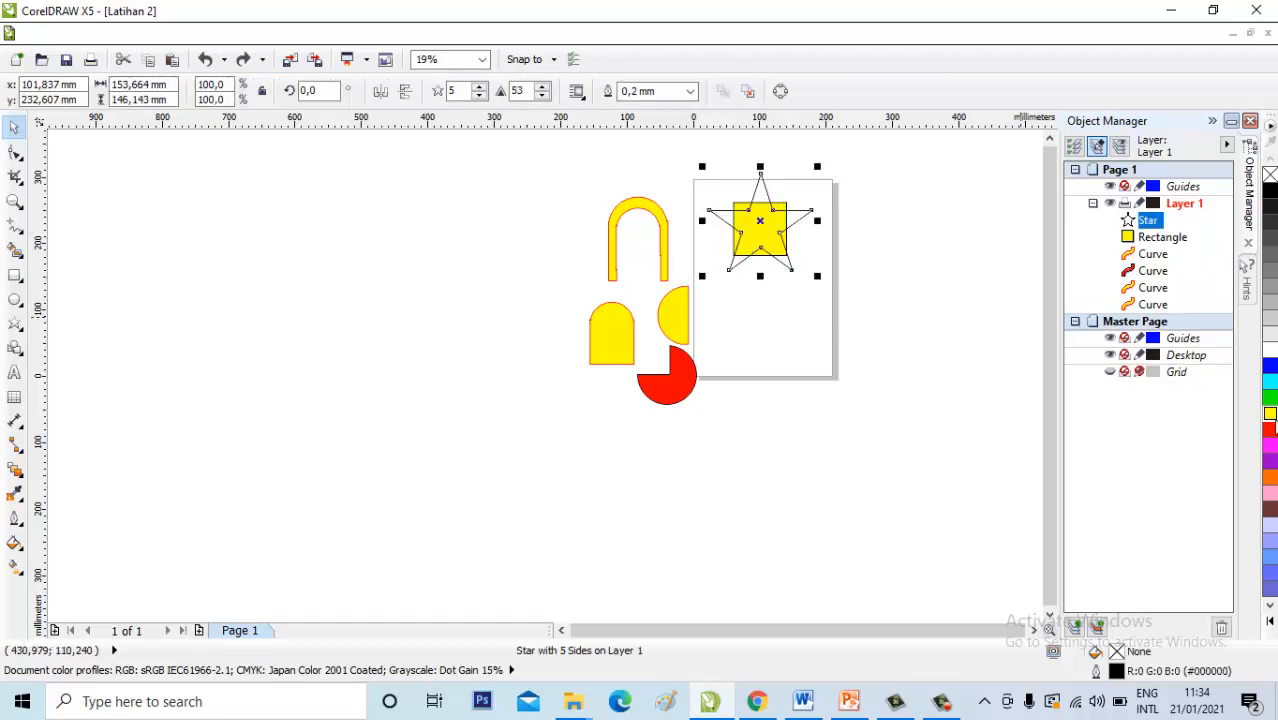
pyautogui.click(1270, 429)
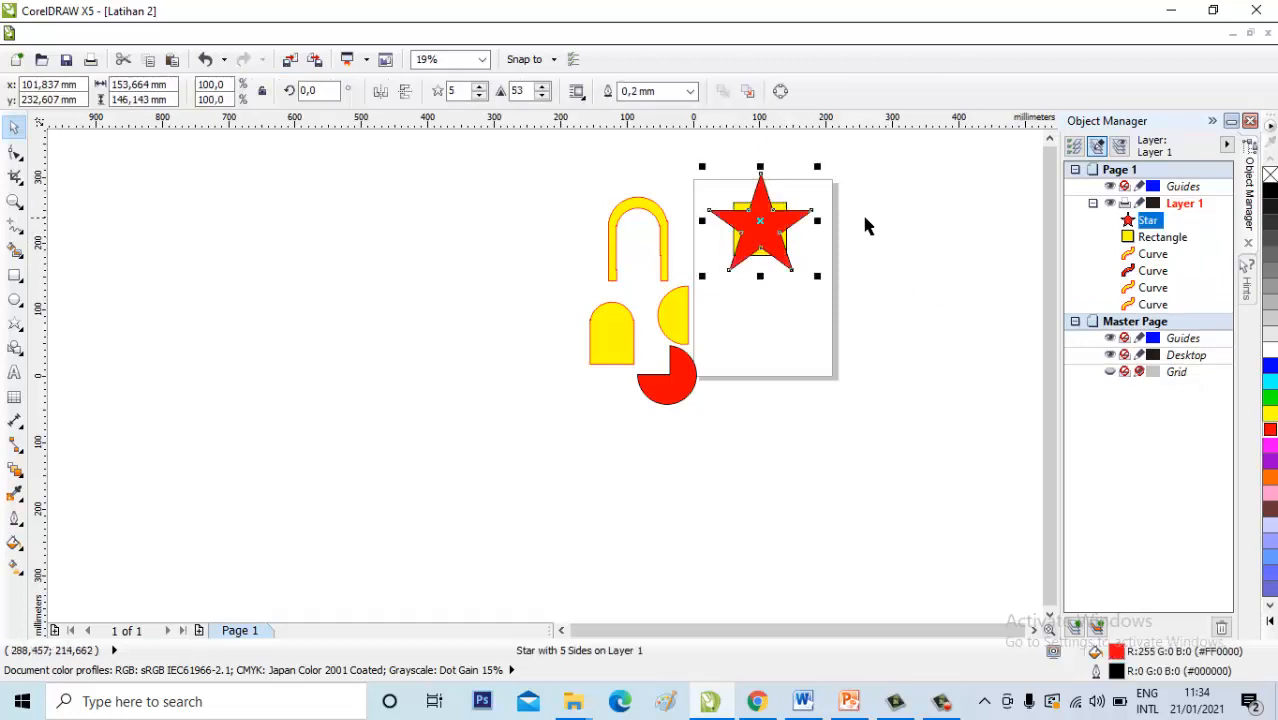
pyautogui.click(1268, 366)
# Delete the yellow square behind the blue star and move the star down toward the page's middle.
pyautogui.scroll(2, 790, 262)
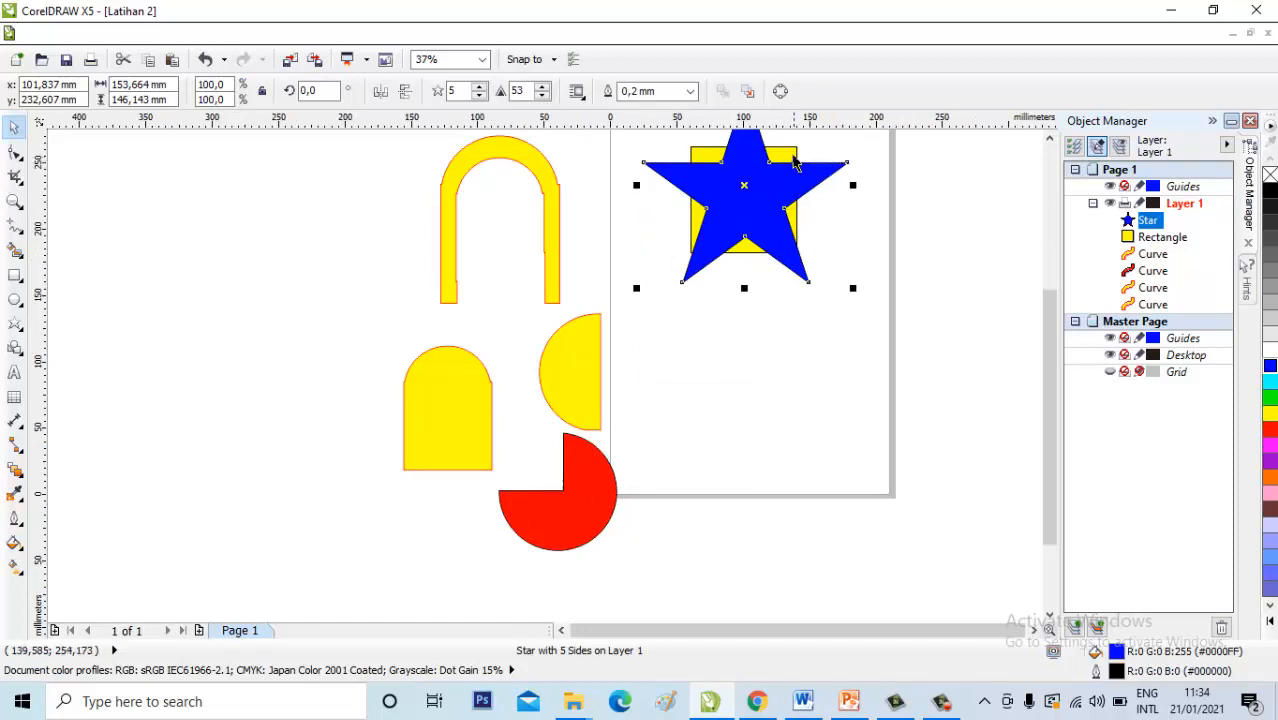
pyautogui.click(792, 158)
pyautogui.press('Delete')
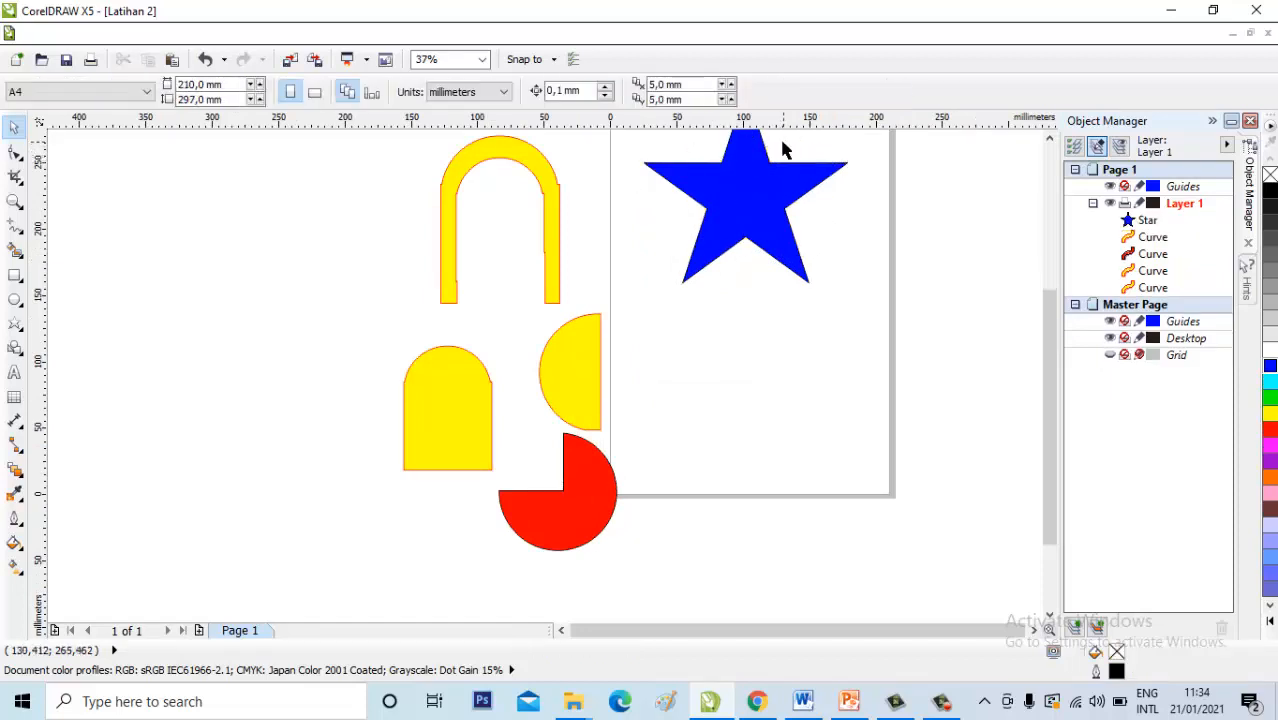
pyautogui.moveTo(781, 196); pyautogui.dragTo(758, 287)
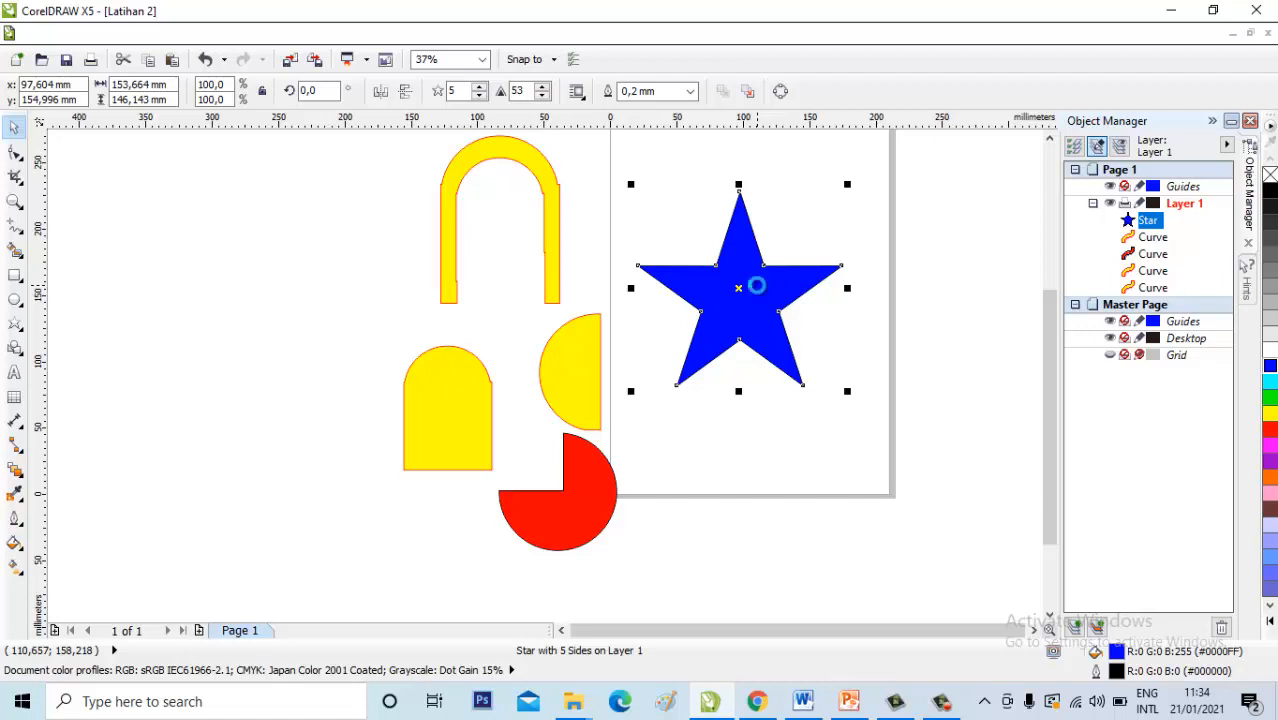
# Duplicate the blue star in place and rotate the copy clockwise to about 322.3° so its points fall between the original's.
pyautogui.hotkey('ctrl', 'c')
pyautogui.hotkey('ctrl', 'v')
pyautogui.click(770, 288)
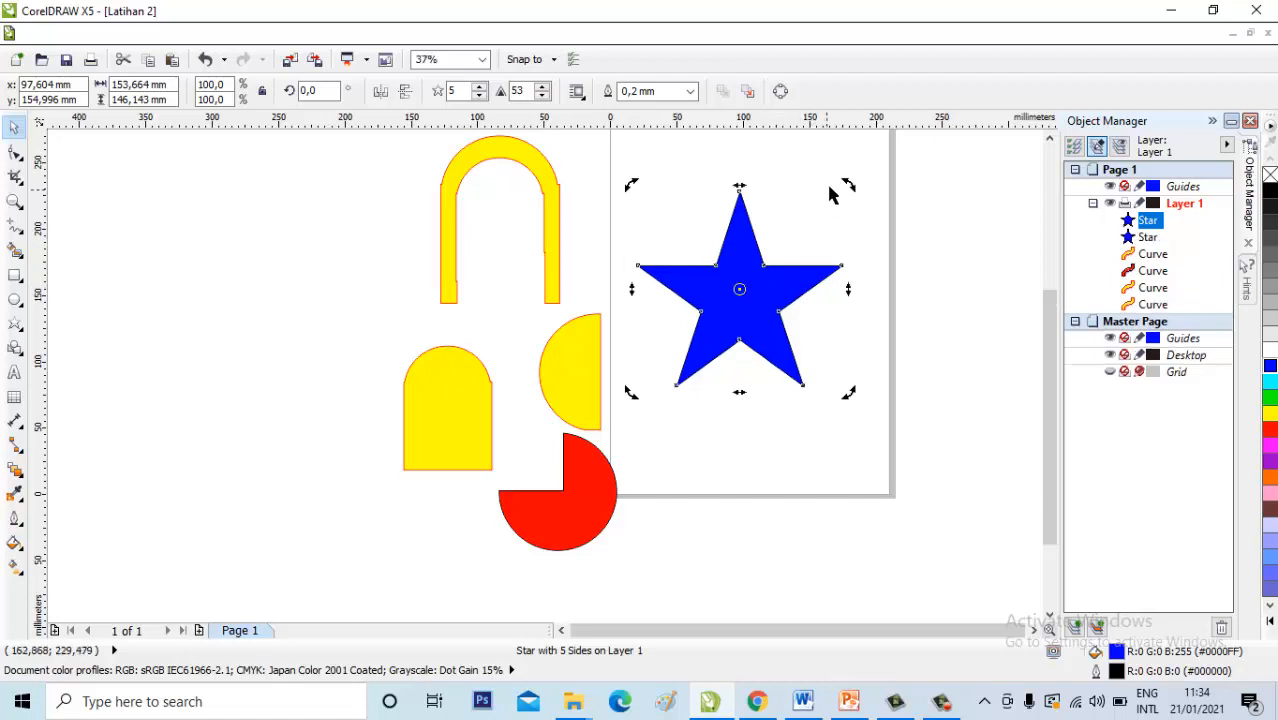
pyautogui.moveTo(845, 186); pyautogui.dragTo(877, 268)
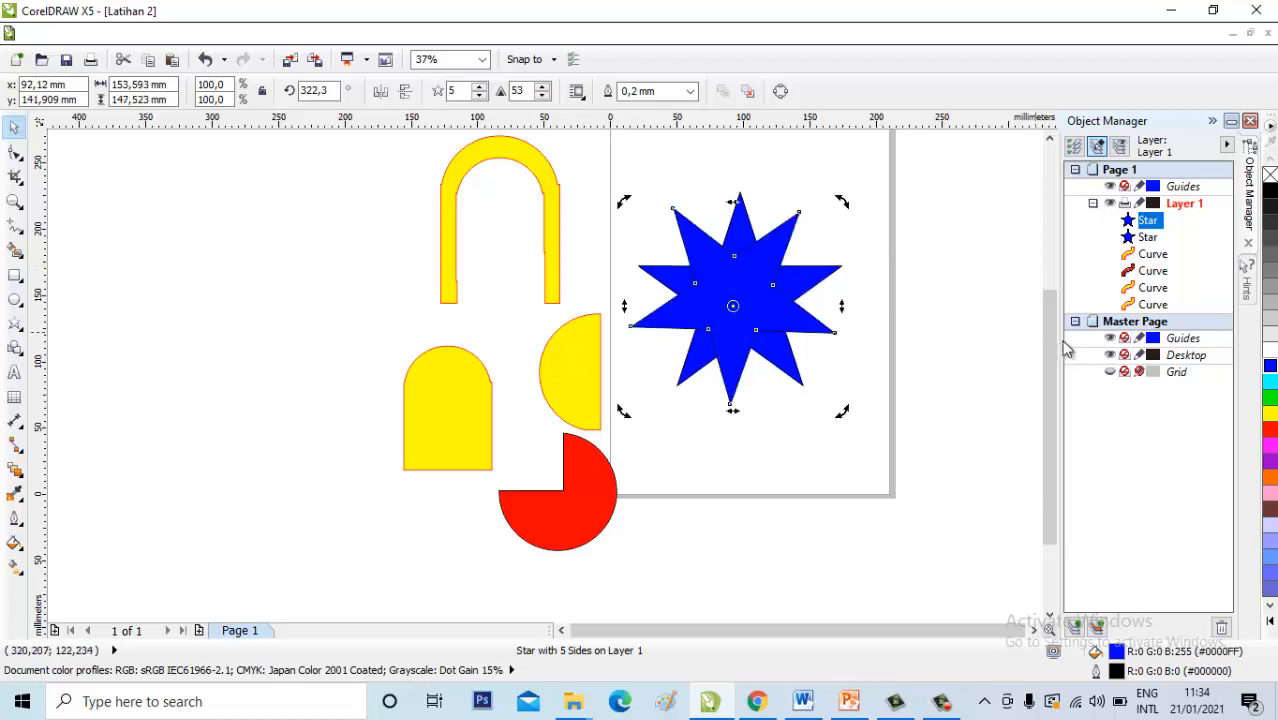
# Weld the two overlapping blue stars into one shape and deselect it.
pyautogui.click(710, 218)
pyautogui.moveTo(600, 168); pyautogui.dragTo(927, 460)
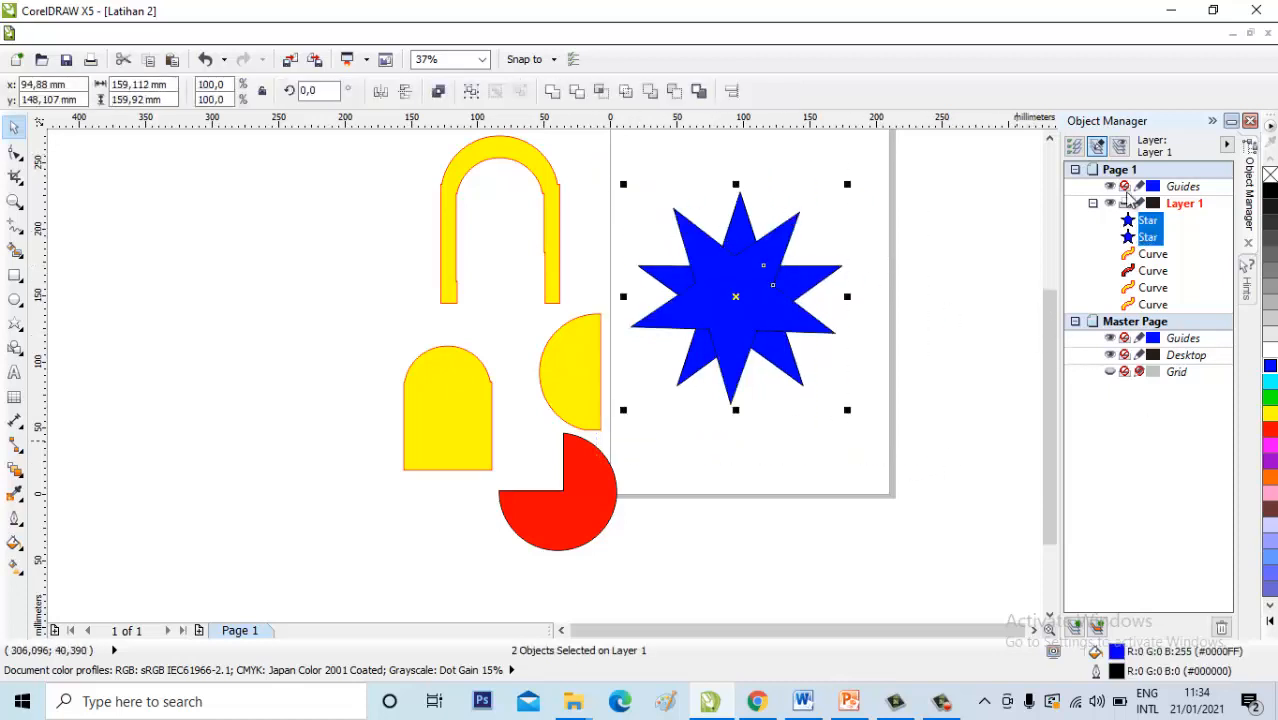
pyautogui.click(588, 97)
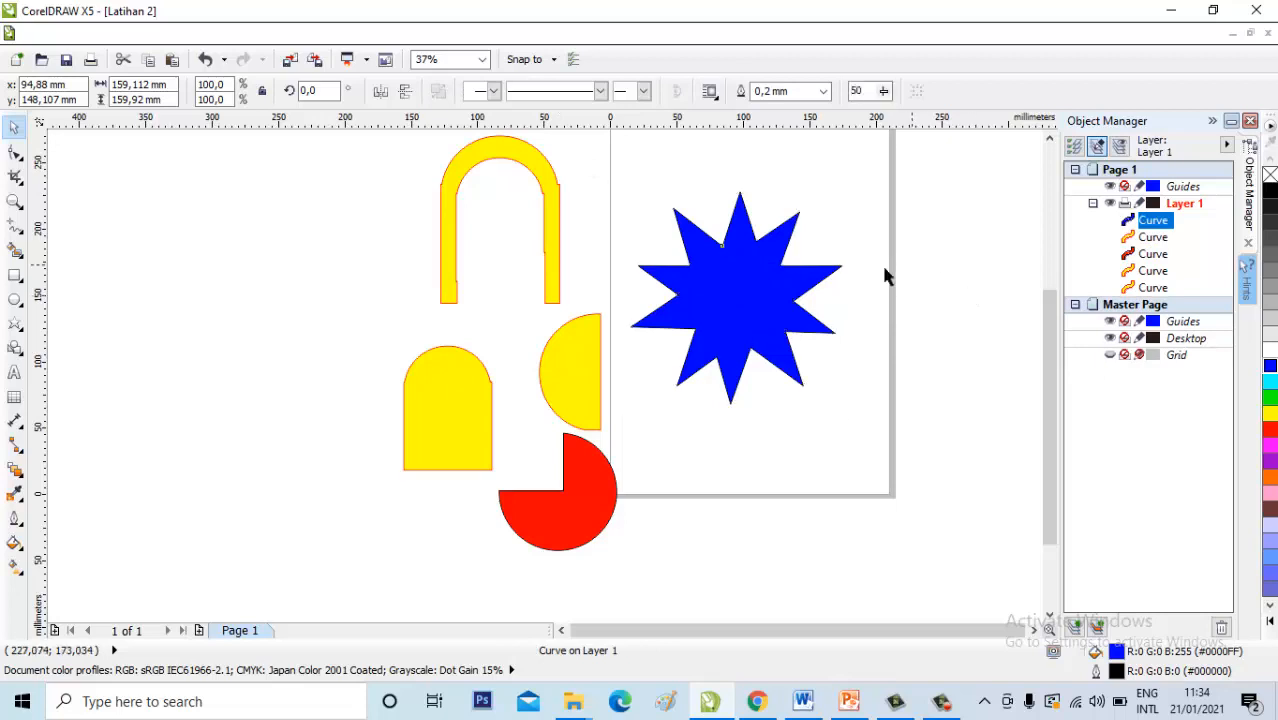
pyautogui.click(881, 262)
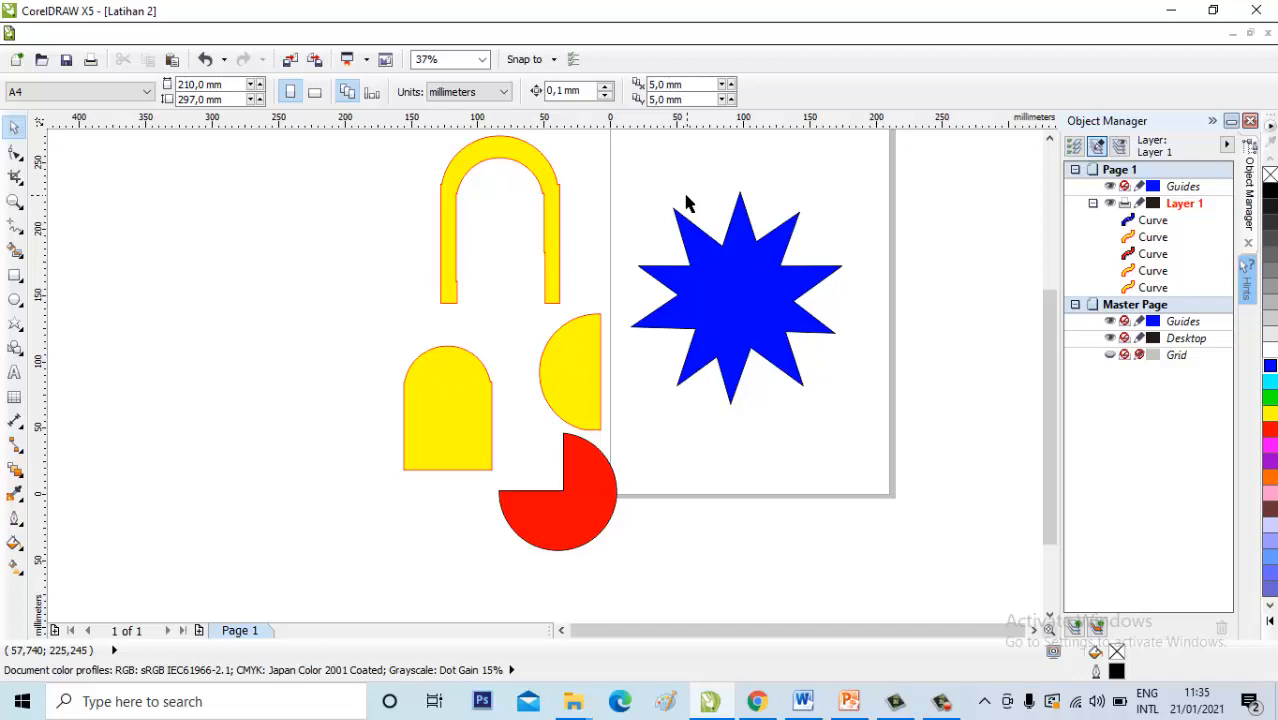
pyautogui.moveTo(630, 171); pyautogui.dragTo(888, 436)
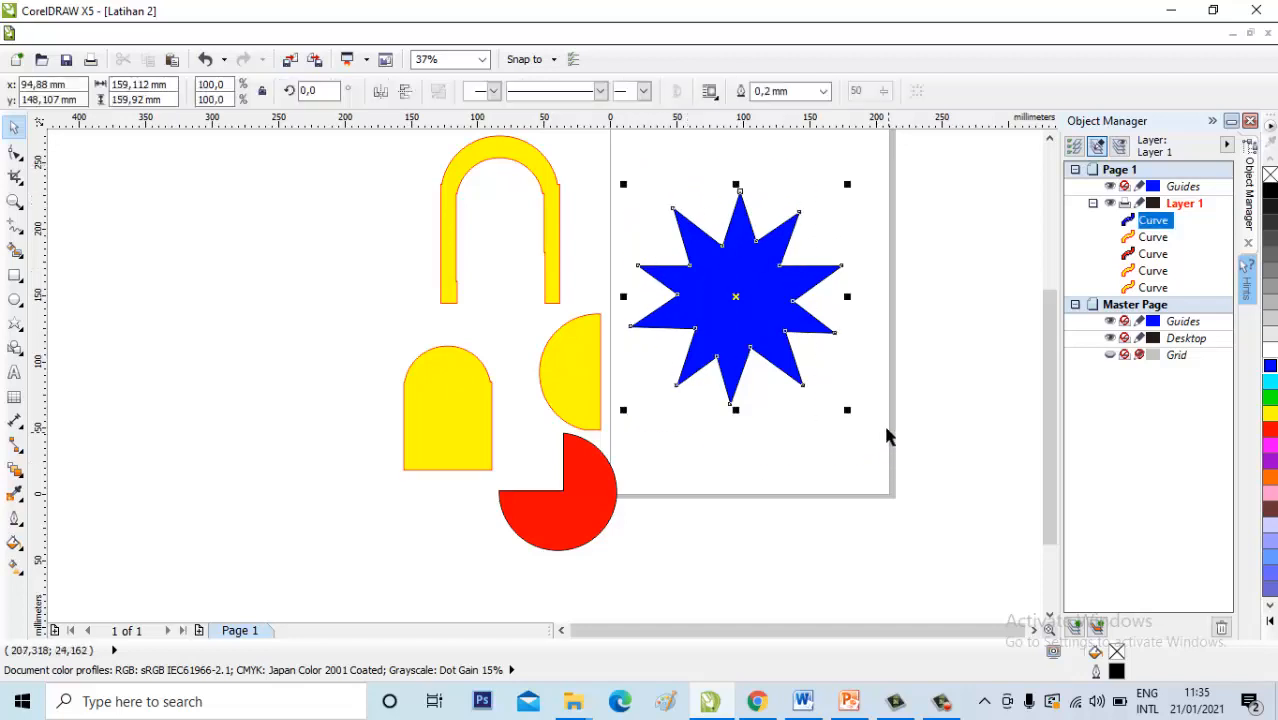
pyautogui.click(882, 268)
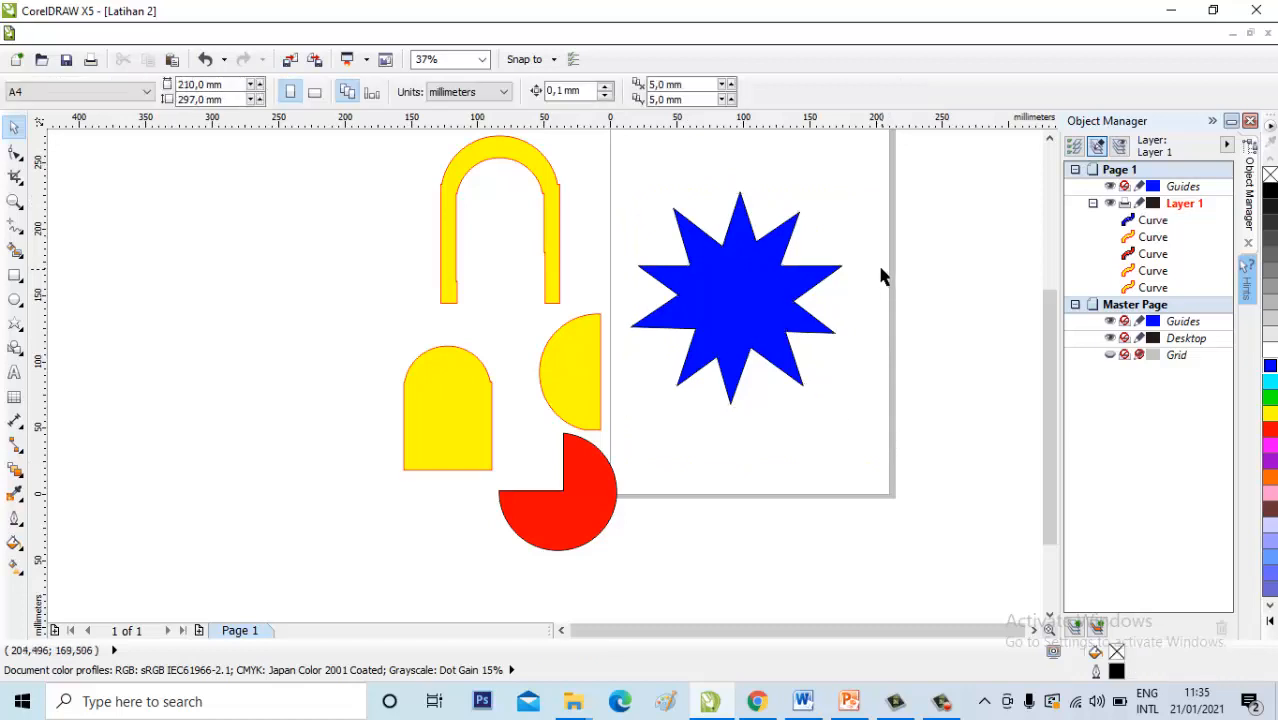